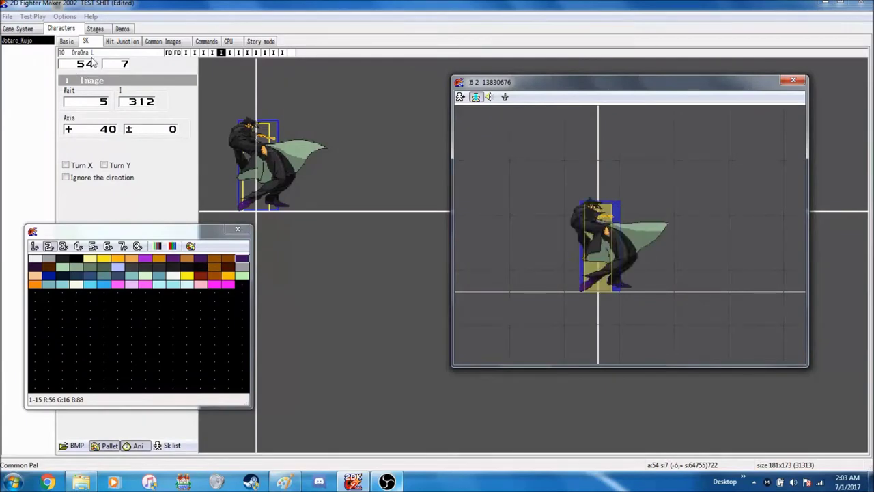
# - Compare the OraOra L and Star Platinum - ORAORA skills in palettes 3 and 4, ending on skill 55 with palette 2
pyautogui.click(93, 64)
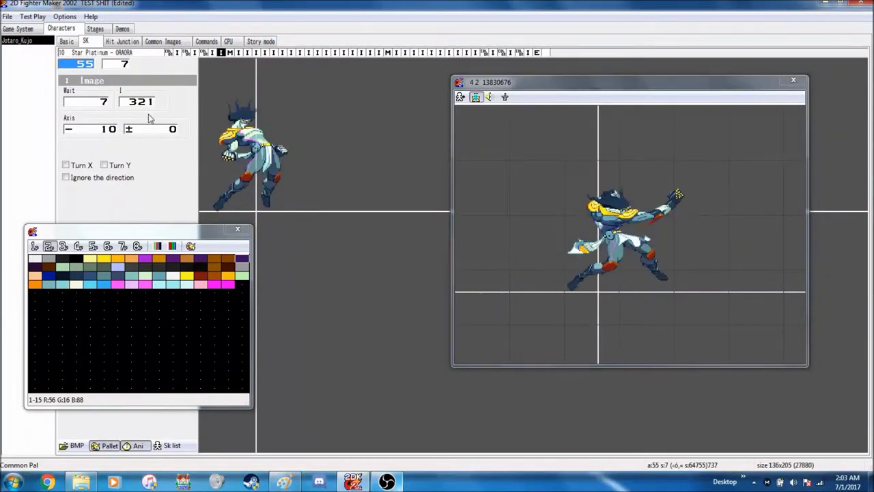
pyautogui.click(63, 246)
pyautogui.click(77, 245)
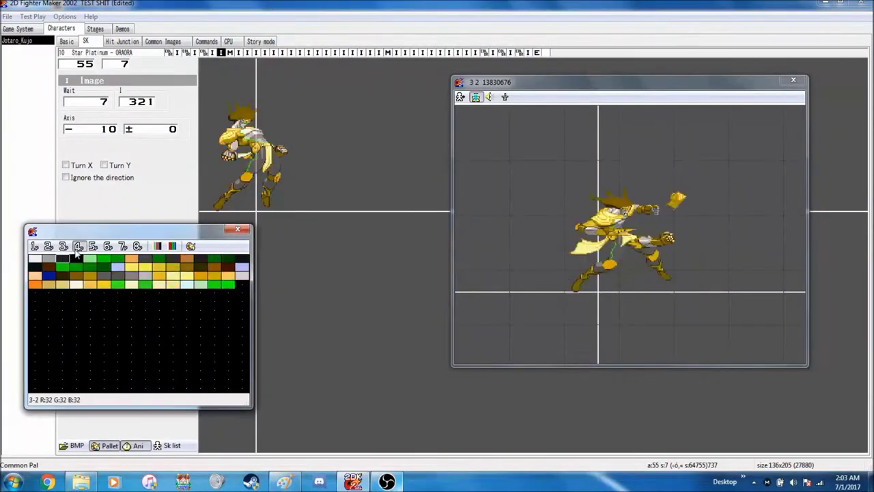
pyautogui.click(91, 70)
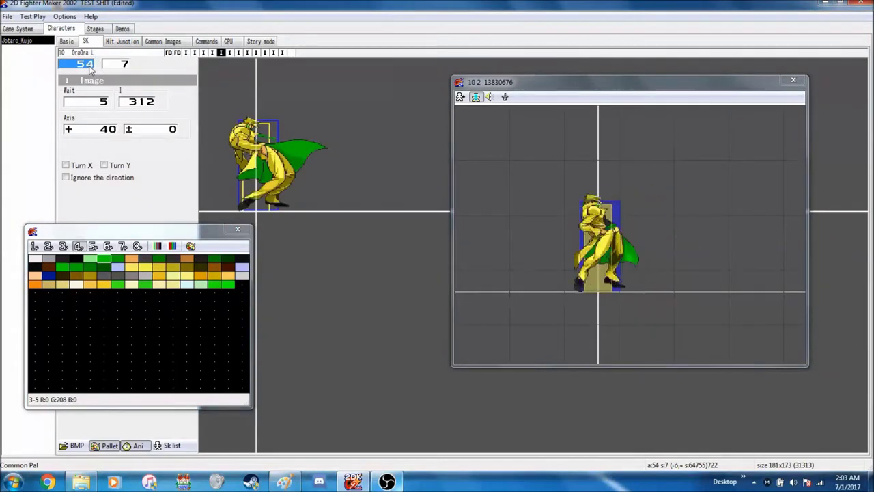
pyautogui.click(541, 148)
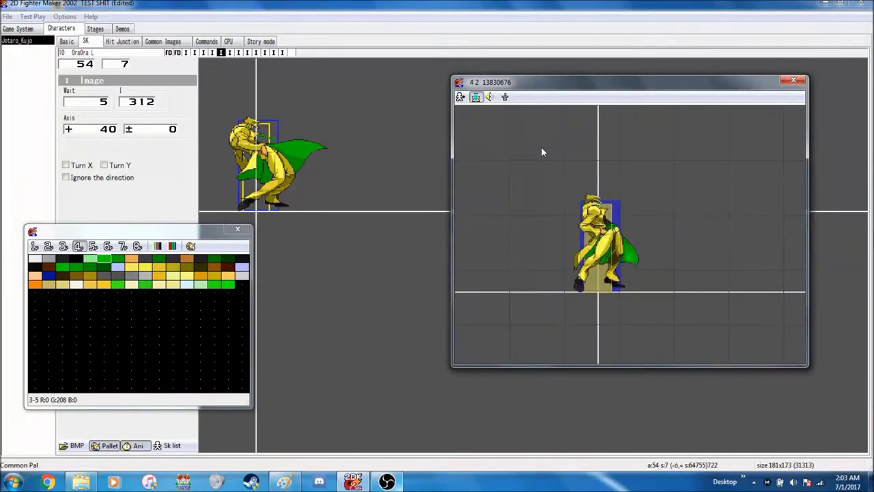
pyautogui.click(89, 65)
pyautogui.press('Up')
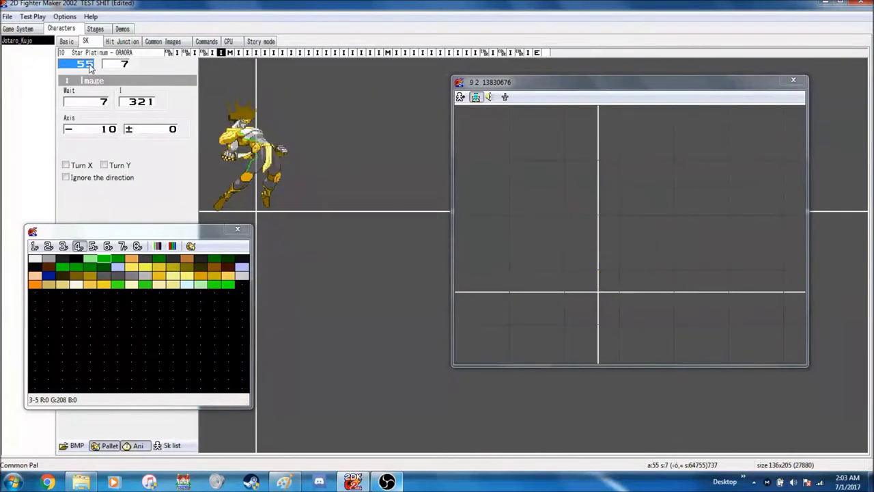
pyautogui.click(49, 246)
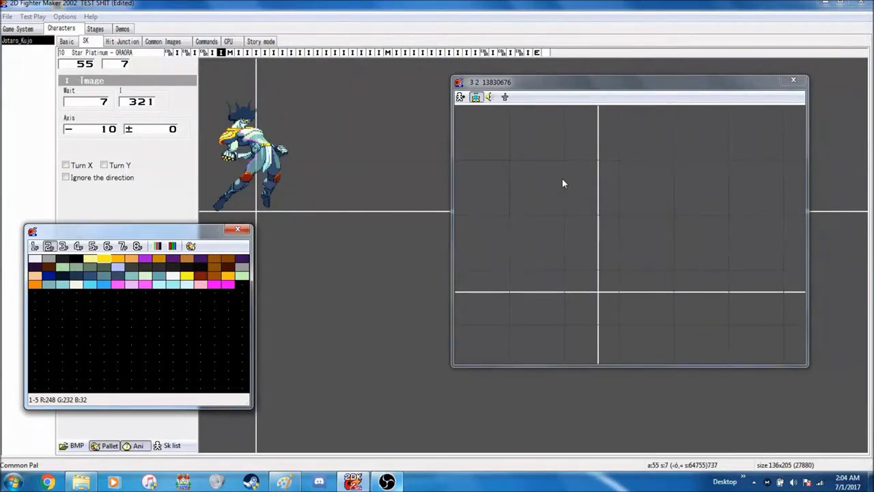
# - Insert a Reaction block and an Attack block before the first extended-punch frame at block 9, and set the attack's power to 4
pyautogui.moveTo(239, 55); pyautogui.dragTo(222, 59)
pyautogui.click(239, 53)
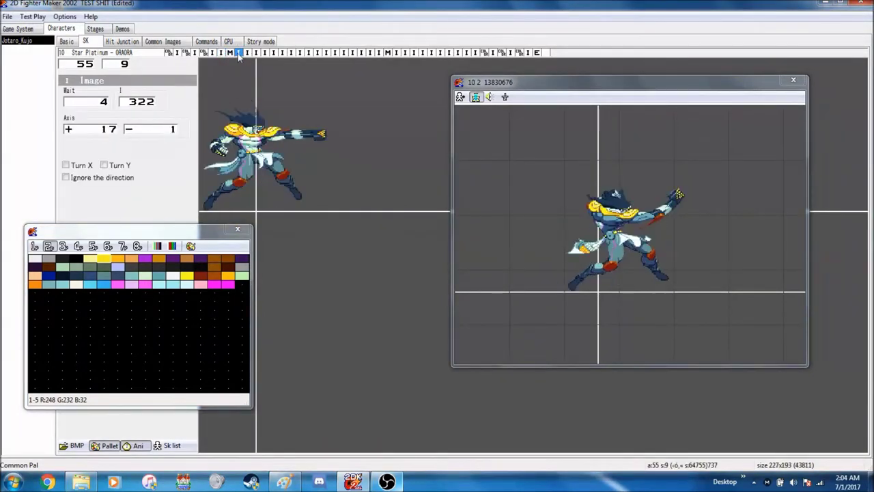
pyautogui.rightClick(236, 53)
pyautogui.click(283, 96)
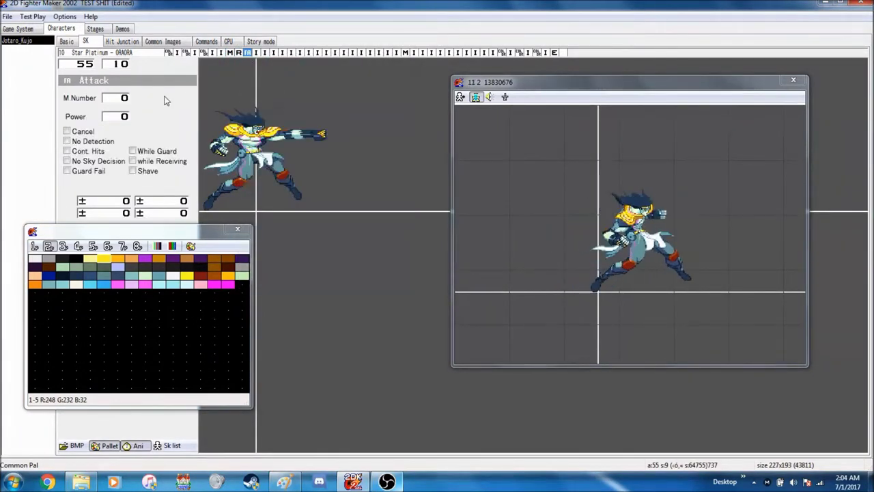
pyautogui.click(124, 119)
pyautogui.write('4')
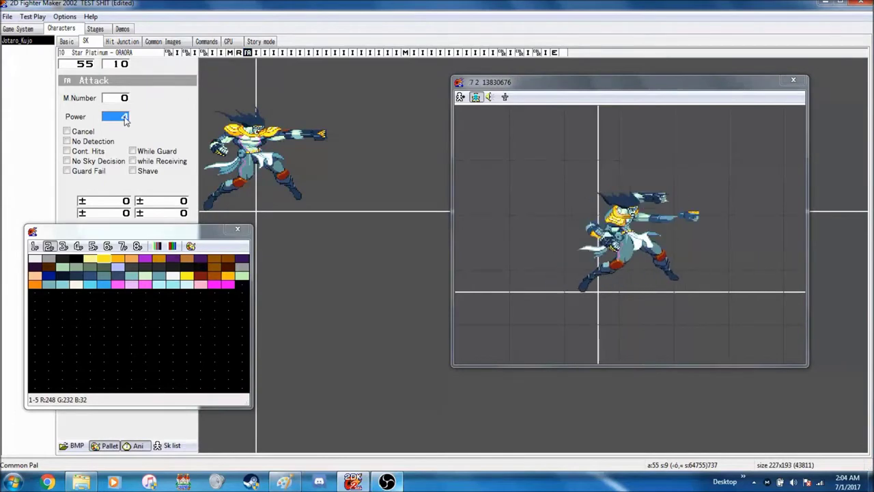
# - Draw an attack hitbox of about 52 by 34 over the extended fist and check it against the following punch frames
pyautogui.moveTo(275, 124); pyautogui.dragTo(331, 160)
pyautogui.moveTo(265, 53); pyautogui.dragTo(326, 54)
pyautogui.click(359, 53)
pyautogui.click(329, 54)
pyautogui.click(334, 54)
pyautogui.click(247, 53)
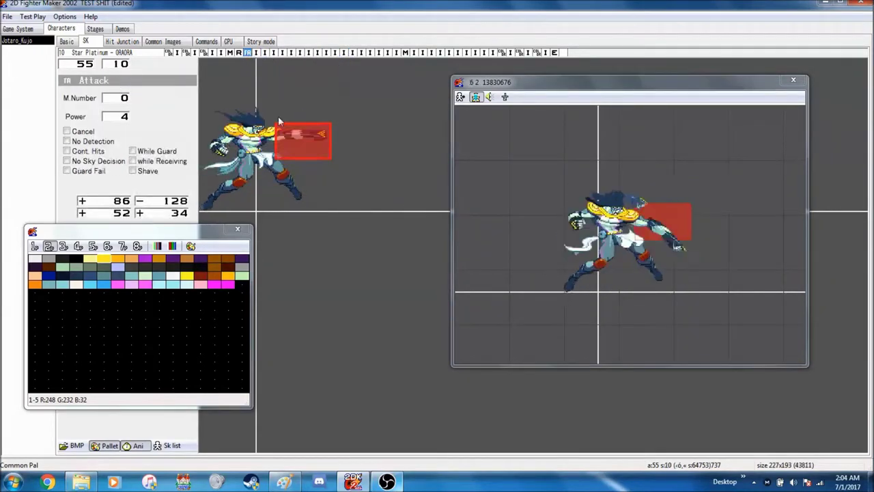
# - Enlarge the attack hitbox around the punching arm to about 56 by 46 at +81, -127, and enable Shave
pyautogui.moveTo(334, 157)
pyautogui.mouseDown()
pyautogui.moveTo(324, 159)
pyautogui.moveTo(333, 172)
pyautogui.mouseUp()
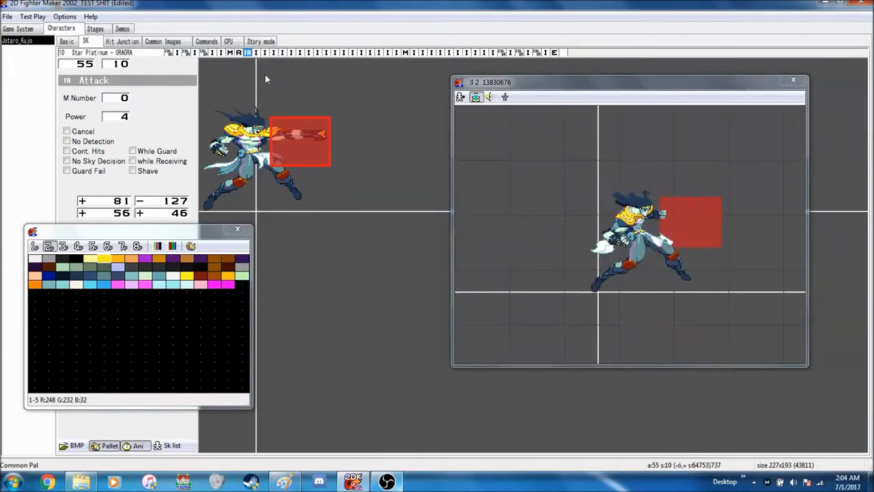
pyautogui.click(256, 53)
pyautogui.click(264, 52)
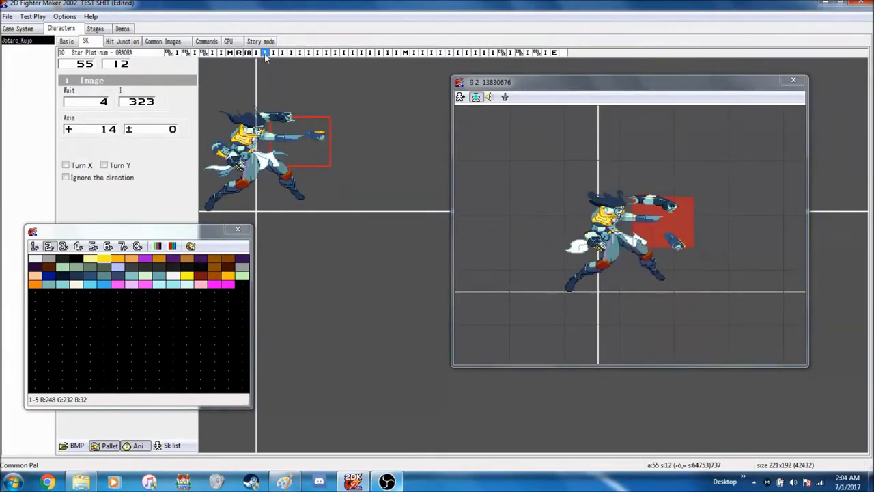
pyautogui.click(247, 53)
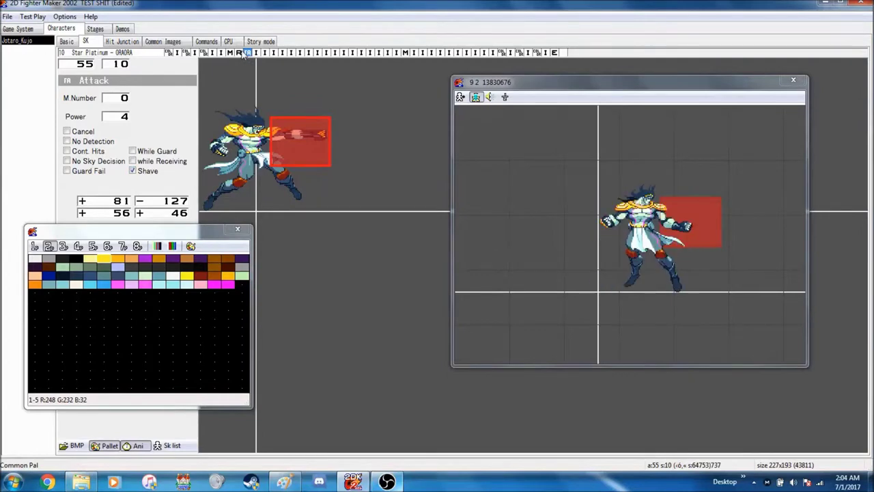
# - Set the reaction block's hit reactions to Hit Light Standing, Hit Light Crouching and Hit Light Aerial for stand, crouched and air
pyautogui.click(239, 53)
pyautogui.click(146, 113)
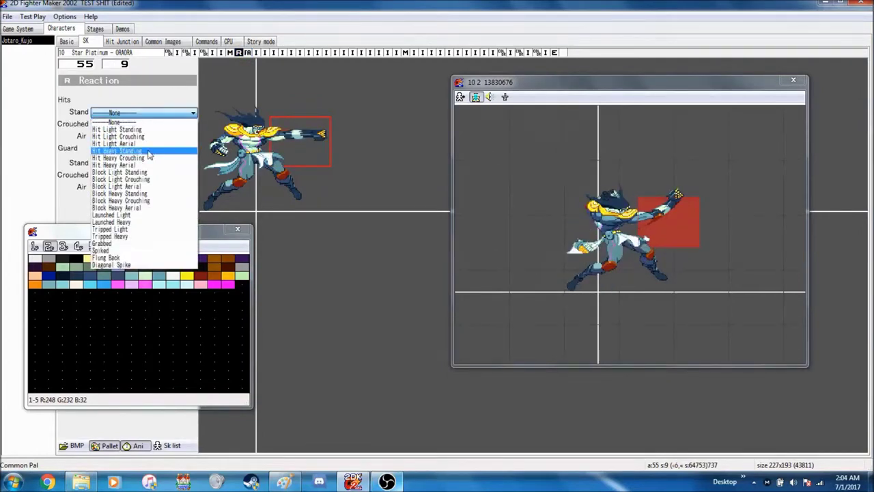
pyautogui.click(146, 129)
pyautogui.click(147, 125)
pyautogui.click(147, 149)
pyautogui.click(145, 127)
pyautogui.click(142, 127)
pyautogui.click(142, 137)
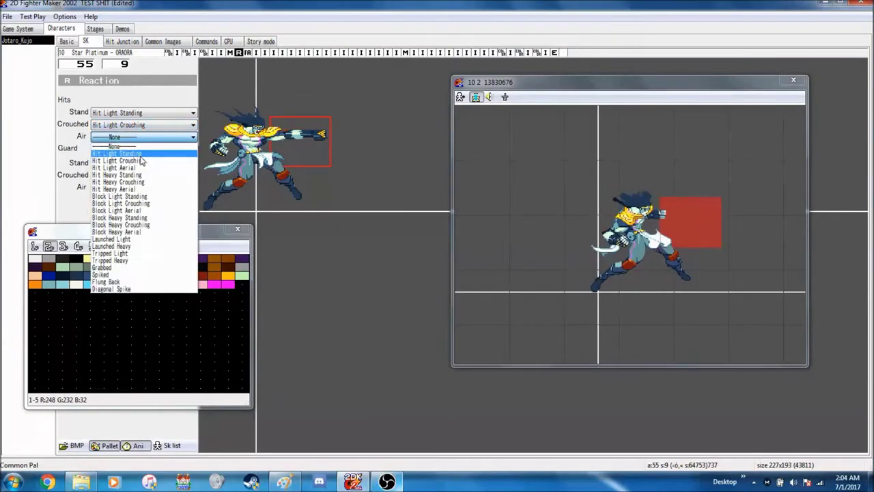
pyautogui.click(141, 167)
pyautogui.click(161, 113)
pyautogui.click(161, 114)
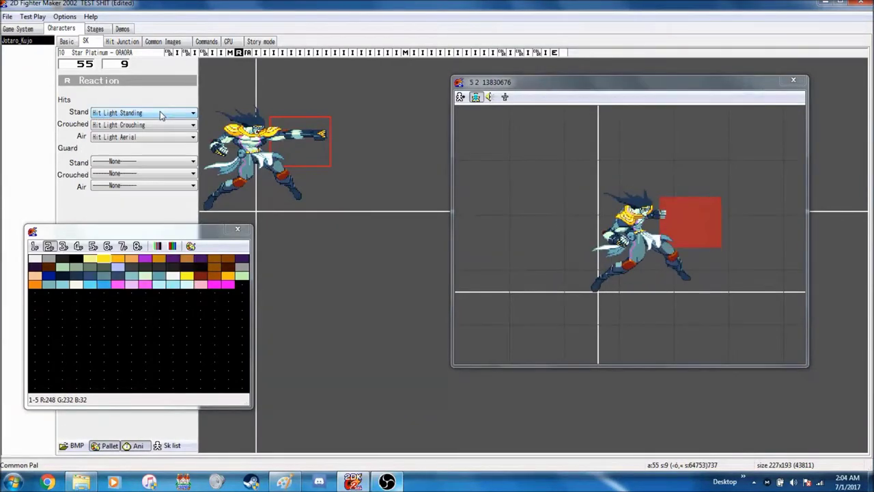
# - Set the guard reactions to Block Light Standing for stand and Block Light Crouching for crouched, and choose the air guard reaction
pyautogui.click(141, 163)
pyautogui.click(142, 183)
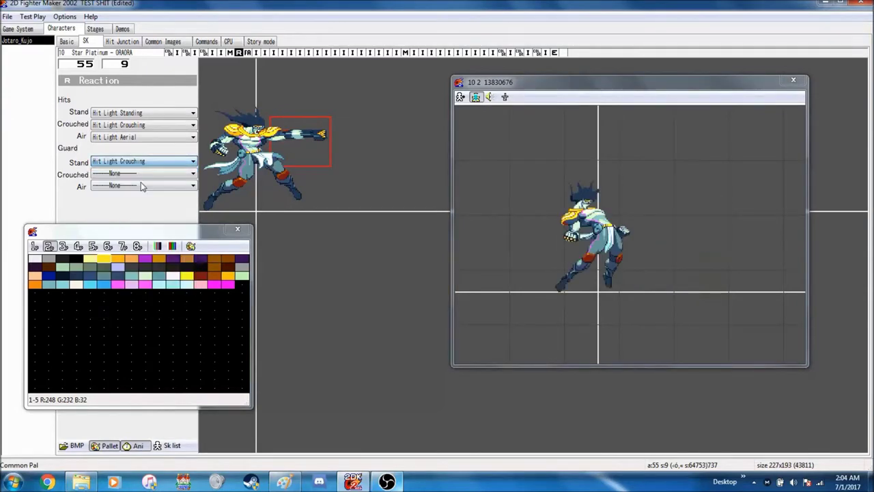
pyautogui.click(142, 161)
pyautogui.click(144, 185)
pyautogui.click(142, 163)
pyautogui.click(140, 219)
pyautogui.click(144, 174)
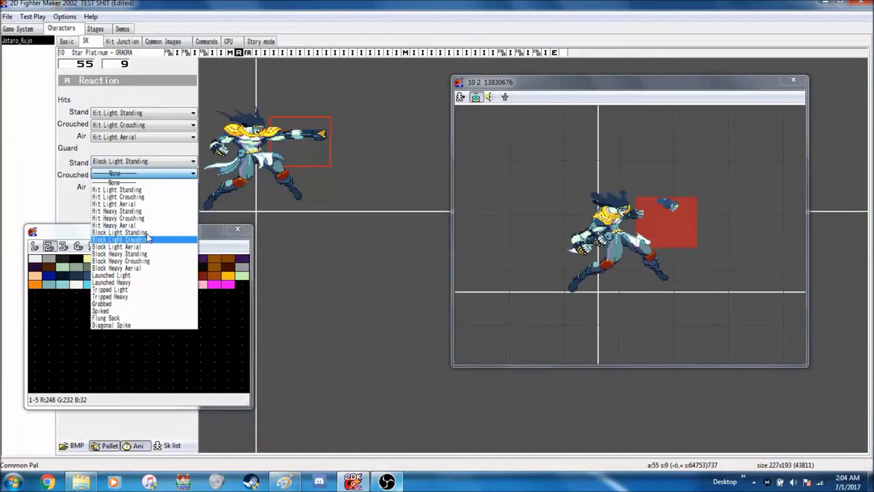
pyautogui.click(143, 240)
pyautogui.click(144, 185)
pyautogui.click(142, 237)
# - Insert an empty Attack block at block 12, directly before the second punch frame, to clear the hitbox
pyautogui.click(248, 52)
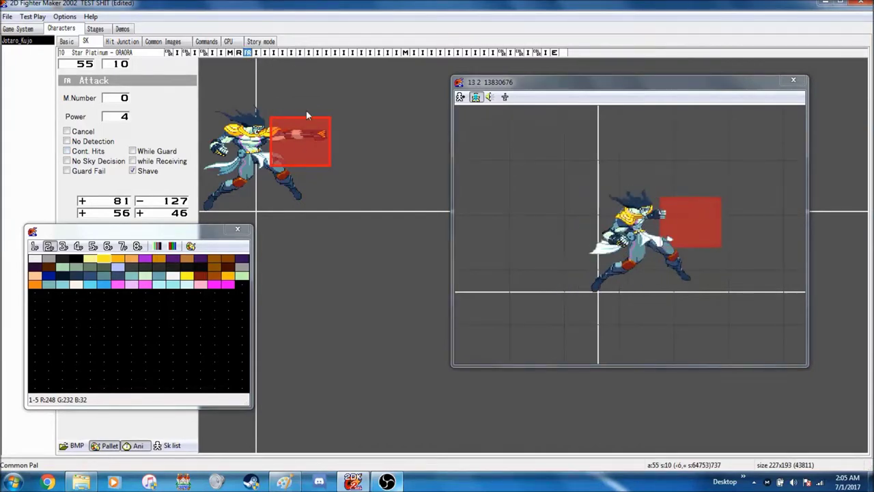
pyautogui.click(264, 54)
pyautogui.click(248, 54)
pyautogui.click(256, 55)
pyautogui.click(249, 55)
pyautogui.click(258, 55)
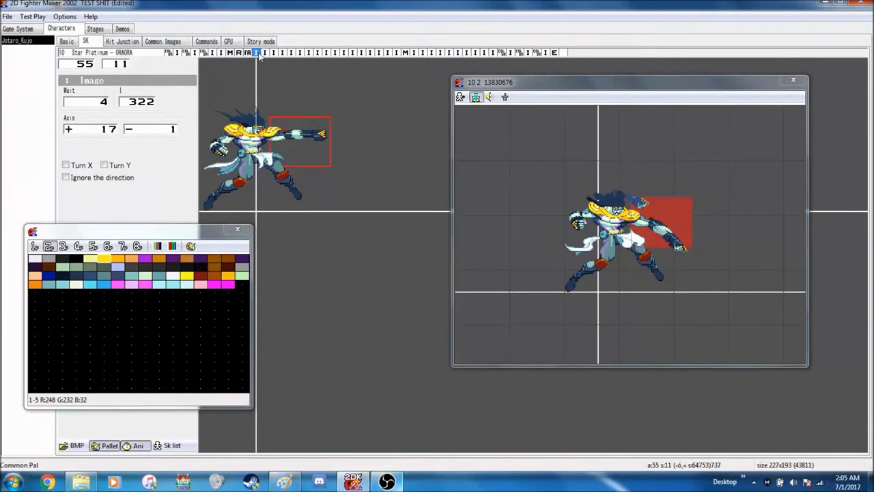
pyautogui.click(248, 54)
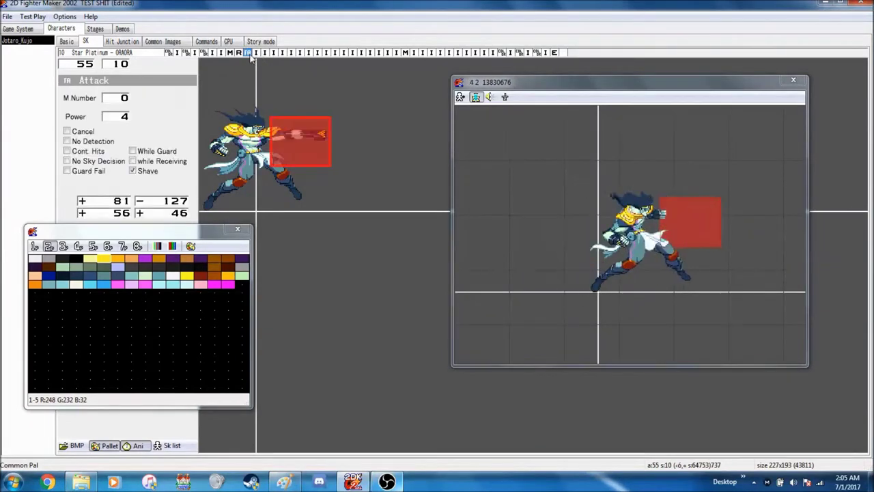
pyautogui.click(257, 54)
pyautogui.click(264, 53)
pyautogui.rightClick(263, 53)
pyautogui.click(346, 96)
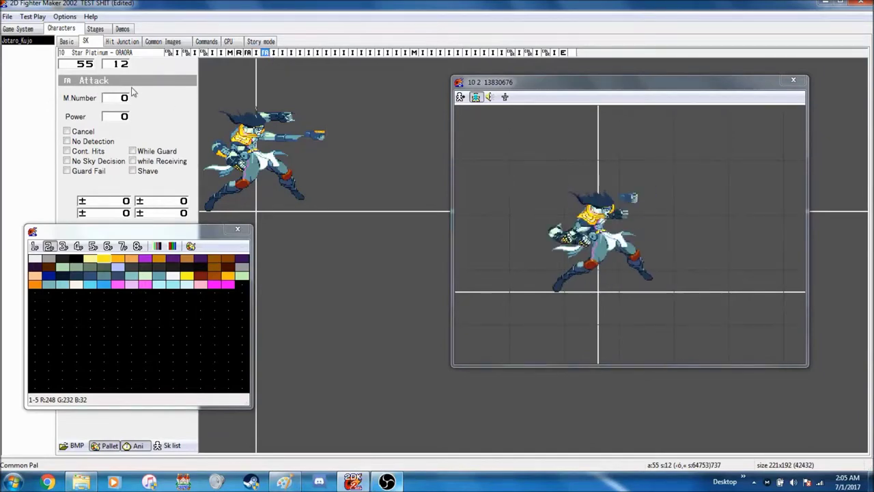
# - Paste a copy of the first attack block at block 14 before the third punch frame, and enable Cont. Hits on it
pyautogui.click(256, 53)
pyautogui.click(247, 53)
pyautogui.click(274, 54)
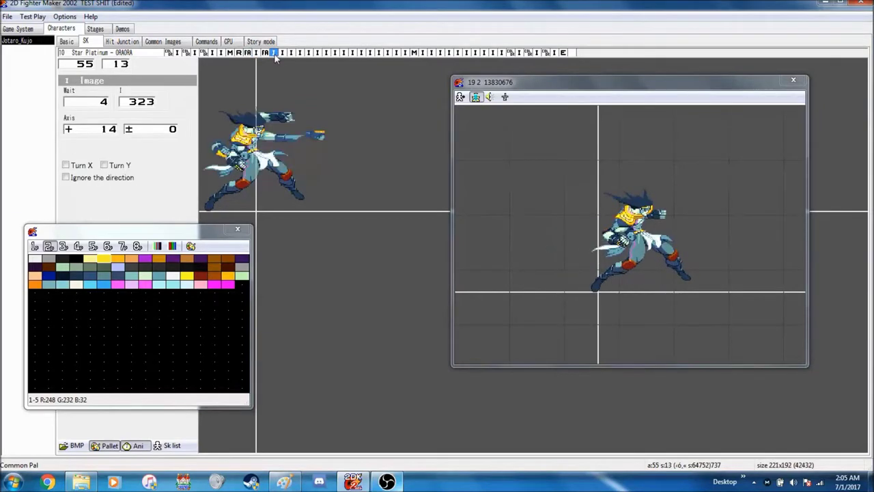
pyautogui.click(282, 54)
pyautogui.hotkey('ctrl', 'v')
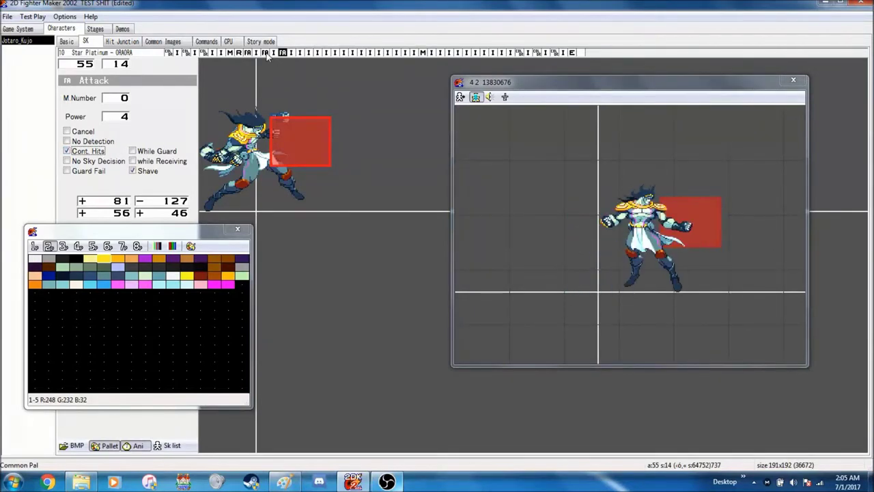
pyautogui.click(250, 53)
pyautogui.click(282, 53)
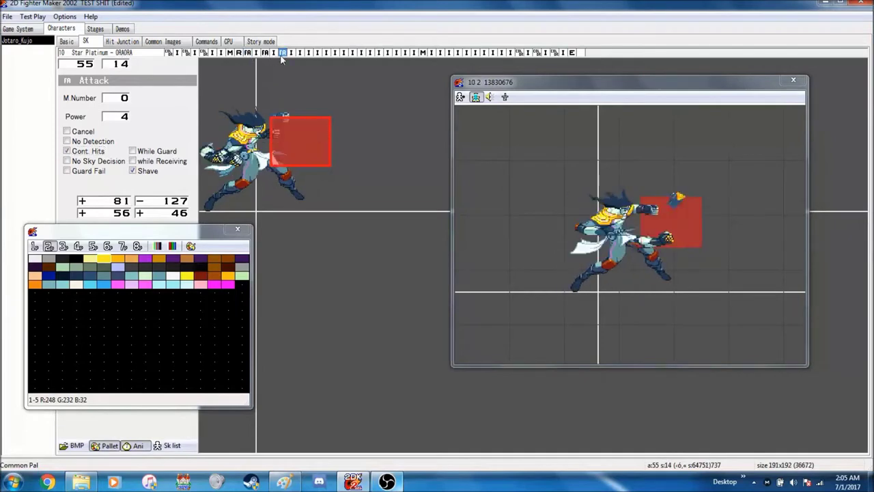
pyautogui.moveTo(285, 56); pyautogui.dragTo(249, 57)
pyautogui.click(282, 54)
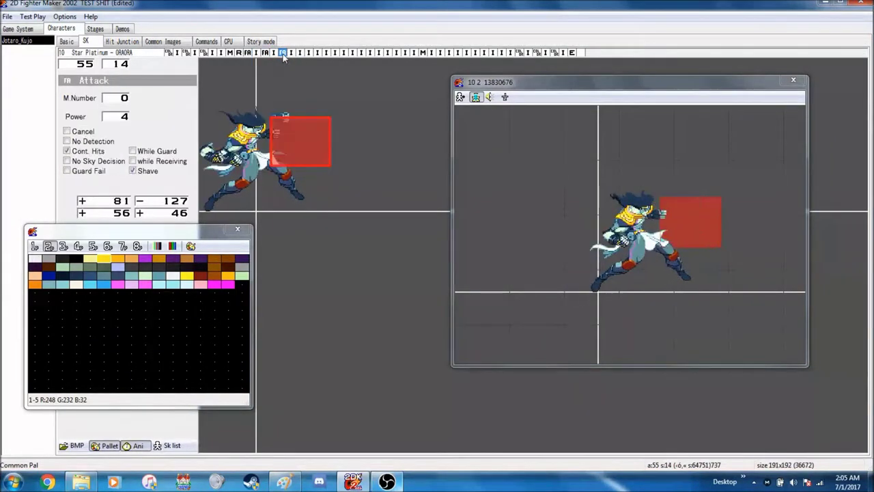
# - Paste a copy of the empty attack block at block 16 and of the power 4 attack block at block 18
pyautogui.click(266, 53)
pyautogui.click(299, 53)
pyautogui.click(282, 54)
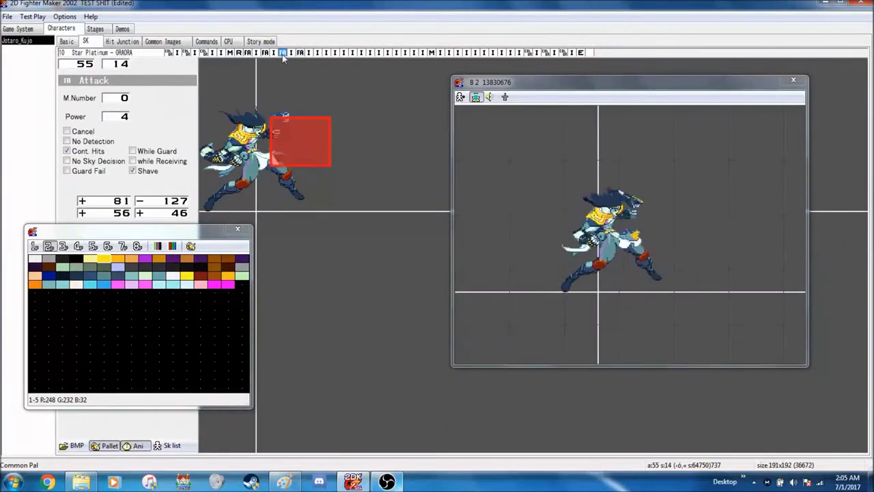
pyautogui.click(318, 54)
pyautogui.hotkey('ctrl', 'v')
# - Continue the alternation by pasting the empty attack block at block 20 and the power 4 attack block at block 22
pyautogui.click(300, 53)
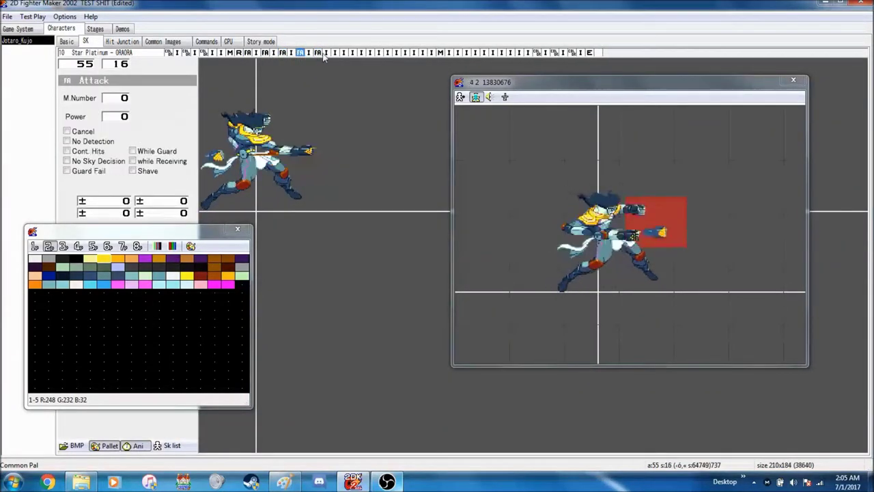
pyautogui.click(333, 54)
pyautogui.hotkey('ctrl', 'v')
pyautogui.press('Left')
pyautogui.press('Left')
pyautogui.hotkey('ctrl', 'c')
pyautogui.click(352, 54)
pyautogui.hotkey('ctrl', 'v')
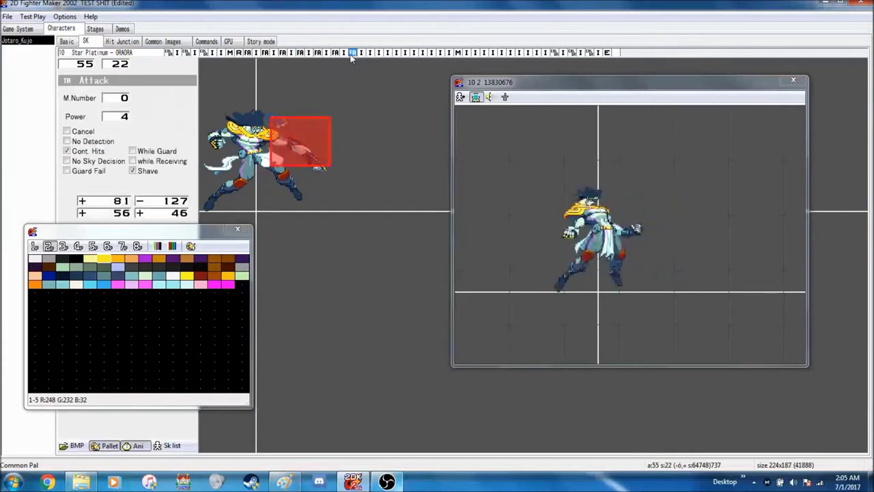
# - Paste the empty attack block at block 24 and the power 4 attack block at block 26
pyautogui.press('Left')
pyautogui.press('Left')
pyautogui.click(362, 53)
pyautogui.click(369, 53)
pyautogui.click(352, 53)
pyautogui.click(386, 53)
# - Copy the empty attack block to block 28 and the power 4 attack block to block 30
pyautogui.press('Left')
pyautogui.press('Left')
pyautogui.hotkey('ctrl', 'c')
pyautogui.click(403, 55)
pyautogui.hotkey('ctrl', 'v')
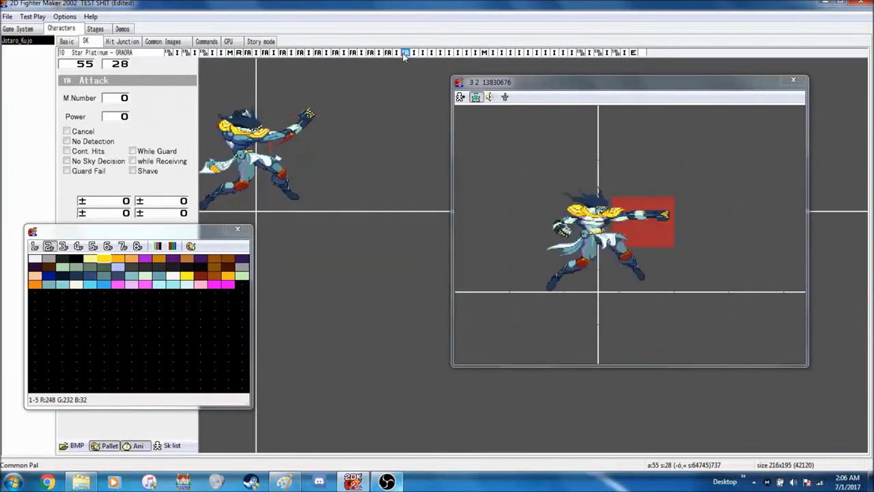
pyautogui.press('Left')
pyautogui.press('Left')
pyautogui.hotkey('ctrl', 'c')
pyautogui.click(420, 54)
pyautogui.hotkey('ctrl', 'v')
# - Add the empty attack block at block 32 and the power 4 attack block at block 34 between the punch frames
pyautogui.click(404, 55)
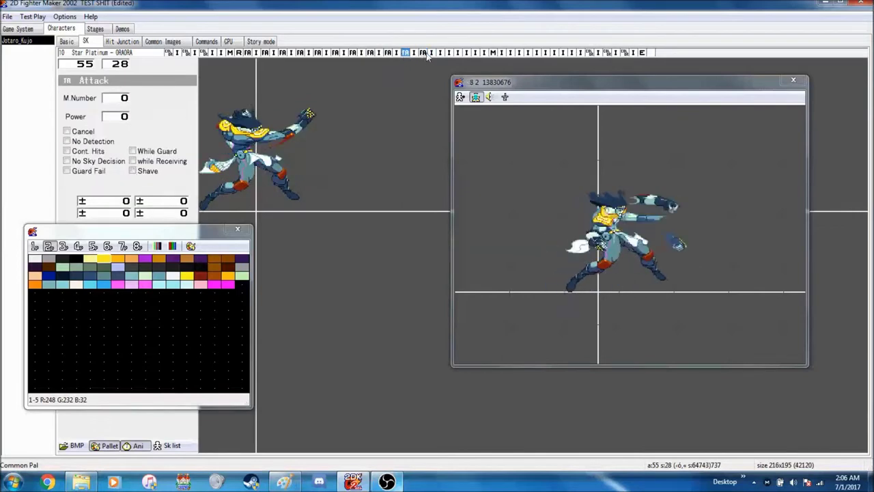
pyautogui.click(431, 54)
pyautogui.click(440, 54)
pyautogui.click(449, 53)
pyautogui.click(457, 53)
pyautogui.hotkey('ctrl', 'v')
# - Paste the empty attack block at block 36 and the power 4 attack block at block 38
pyautogui.click(440, 55)
pyautogui.hotkey('ctrl', 'c')
pyautogui.click(475, 55)
pyautogui.hotkey('ctrl', 'v')
pyautogui.click(458, 55)
pyautogui.hotkey('ctrl', 'c')
pyautogui.click(484, 56)
pyautogui.click(492, 55)
pyautogui.hotkey('ctrl', 'v')
# - Paste the empty attack block at block 40 and the power 4 attack block at block 42
pyautogui.click(476, 56)
pyautogui.click(510, 53)
pyautogui.hotkey('ctrl', 'v')
pyautogui.click(492, 53)
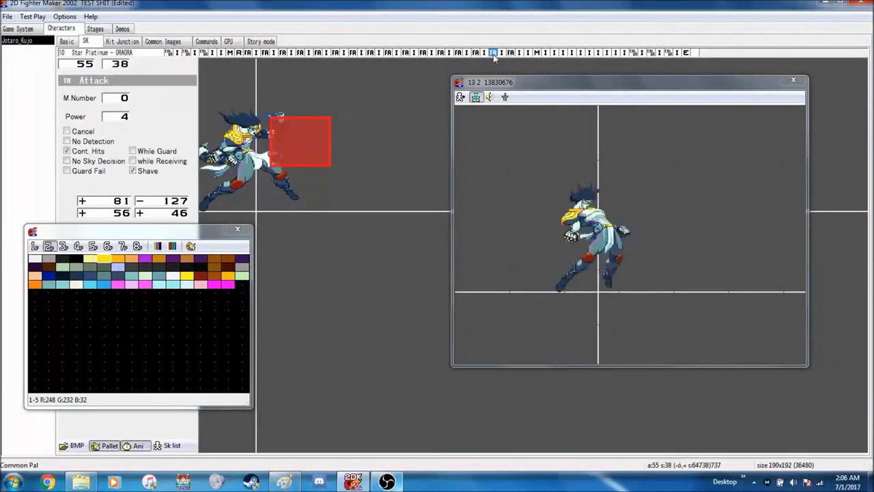
pyautogui.click(518, 53)
pyautogui.click(528, 53)
pyautogui.hotkey('ctrl', 'v')
# - Paste an empty attack block at block 44 before the move block to end the hits, and open the OraOra L skill
pyautogui.click(510, 53)
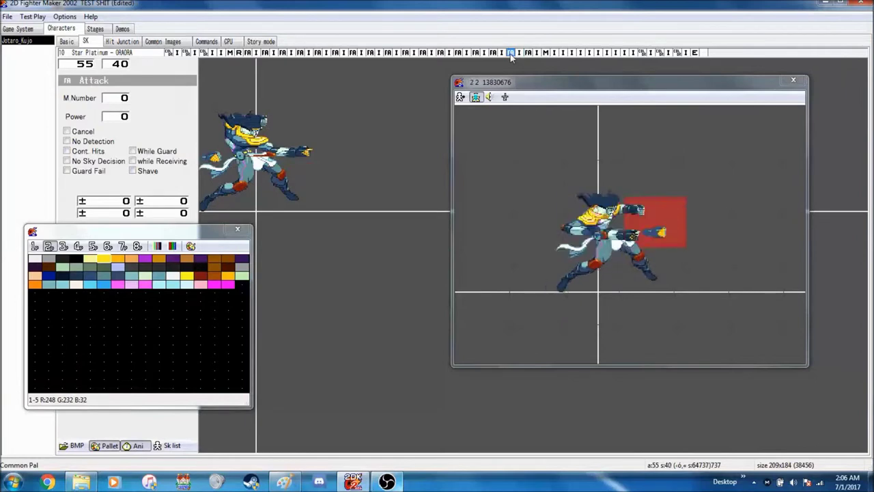
pyautogui.click(545, 53)
pyautogui.hotkey('ctrl', 'v')
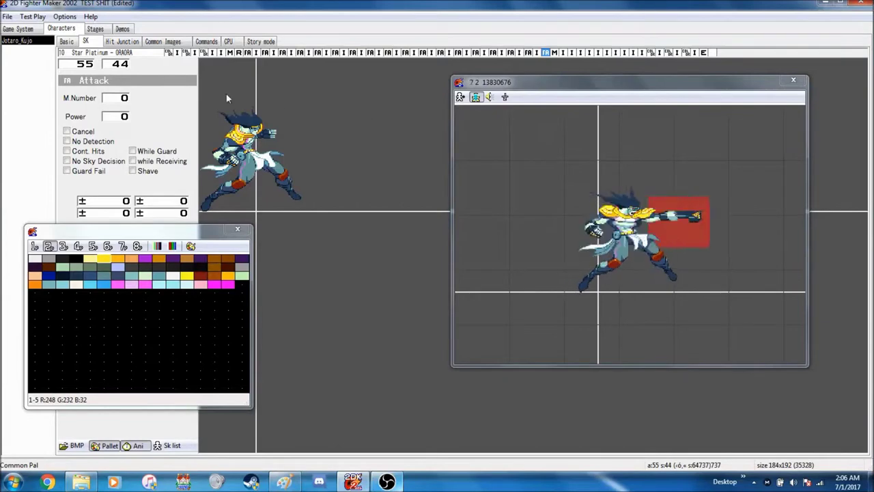
pyautogui.rightClick(88, 64)
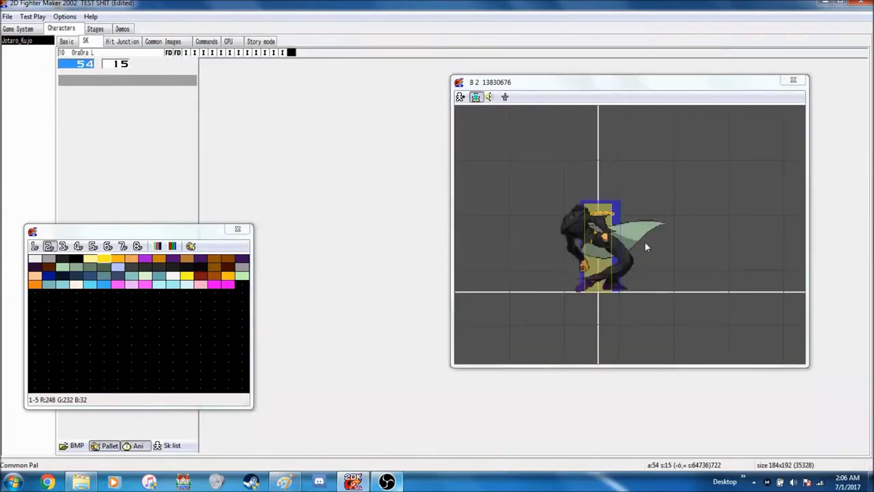
# - Insert an object block as block 3 of OraOra L, before its first image, and close the palette window
pyautogui.click(185, 53)
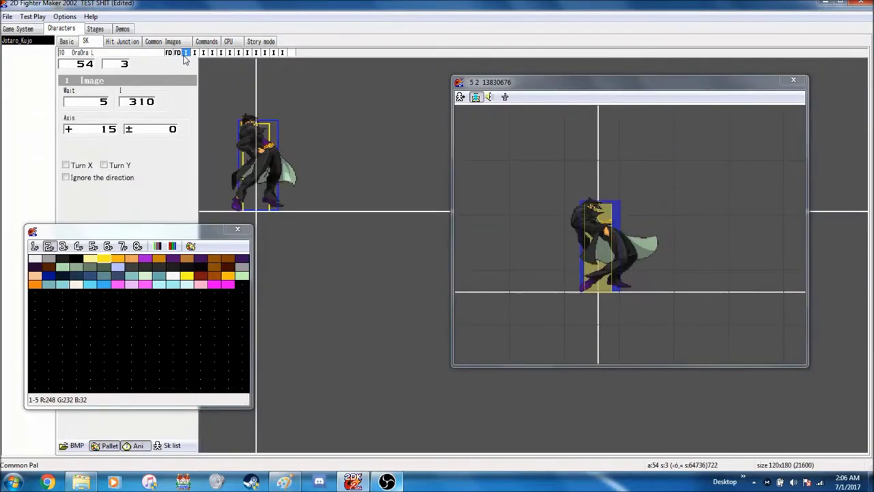
pyautogui.rightClick(186, 54)
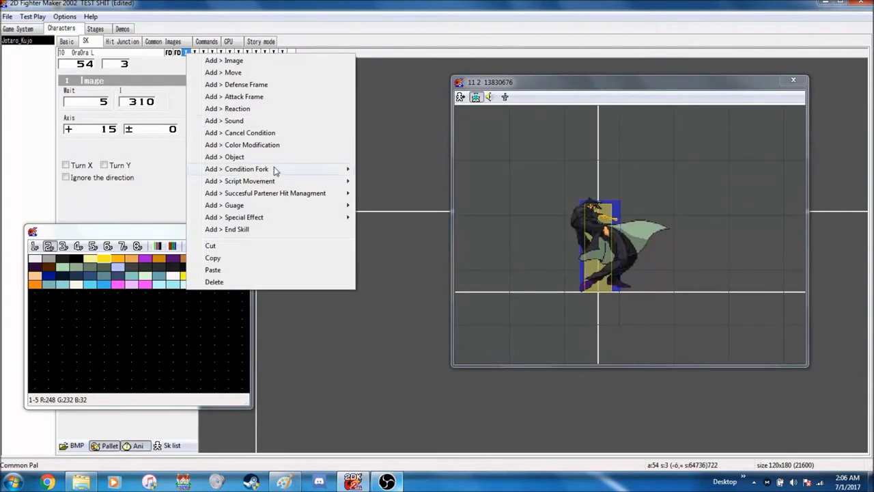
pyautogui.moveTo(276, 170)
pyautogui.click(284, 158)
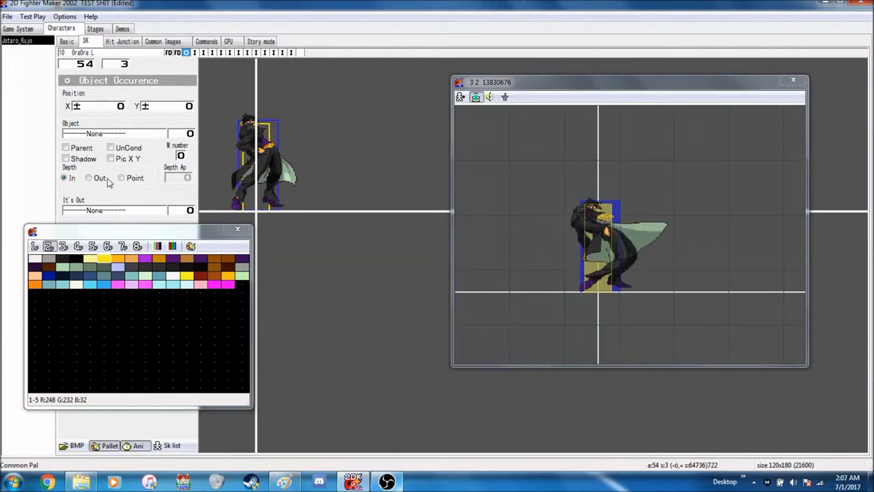
pyautogui.moveTo(129, 234); pyautogui.dragTo(114, 277)
pyautogui.click(226, 276)
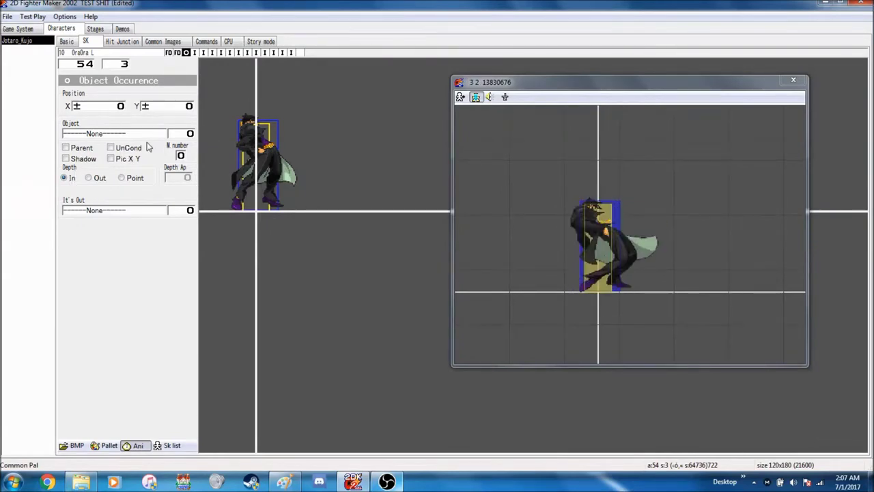
# - Set the object block to spawn the Star Platinum - ORAORA skill
pyautogui.click(113, 134)
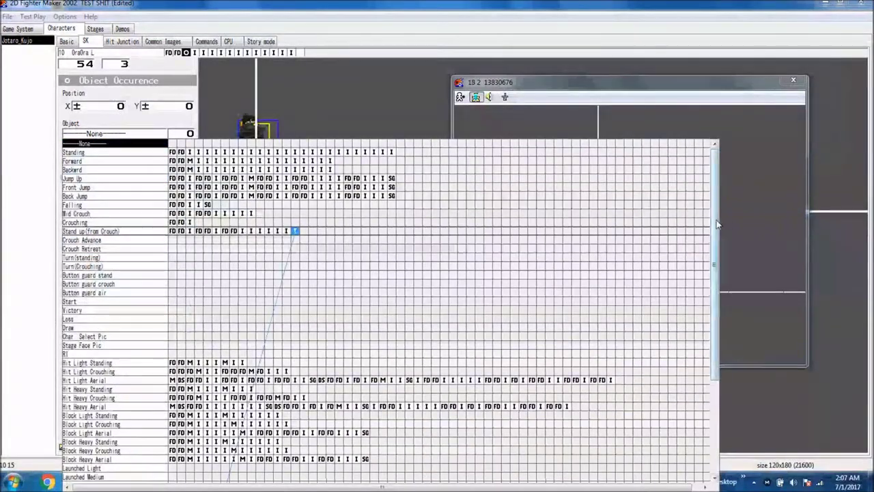
pyautogui.click(129, 134)
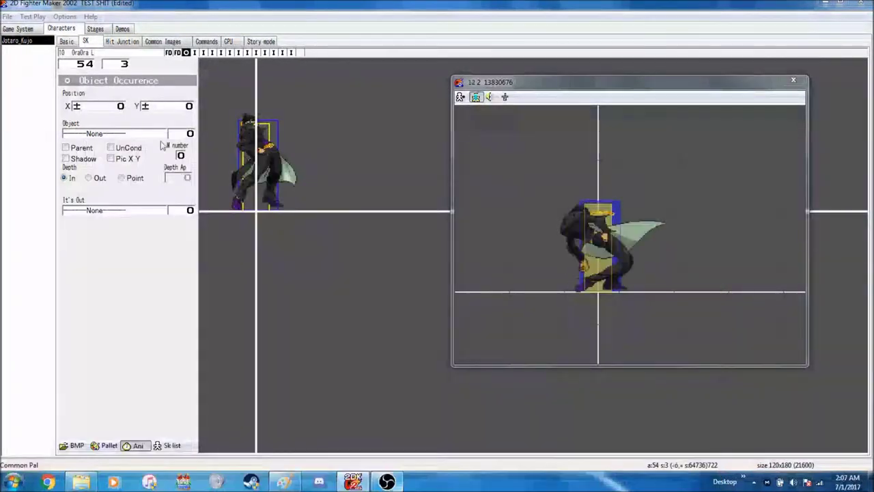
pyautogui.click(130, 134)
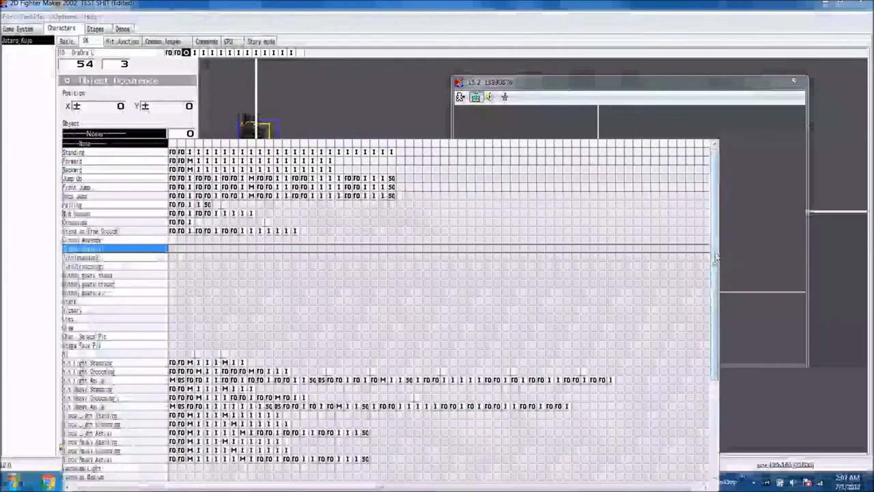
pyautogui.moveTo(714, 263); pyautogui.dragTo(703, 370)
pyautogui.scroll(-2, 94, 478)
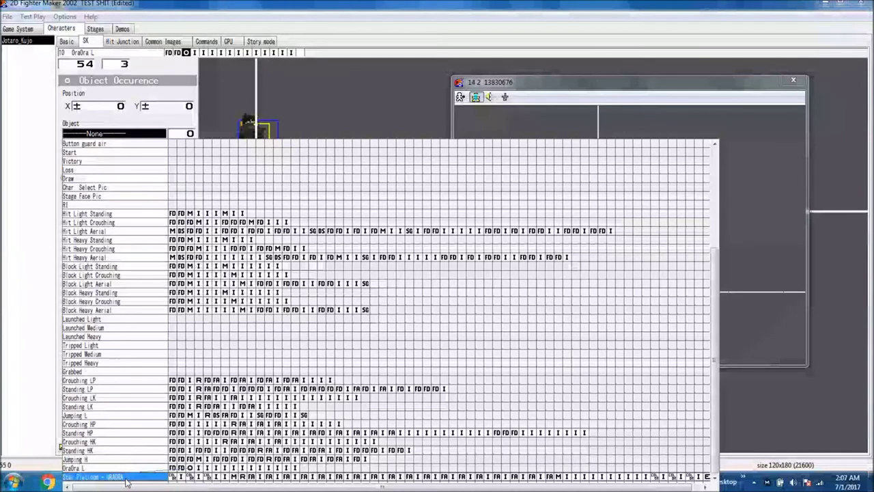
pyautogui.click(126, 477)
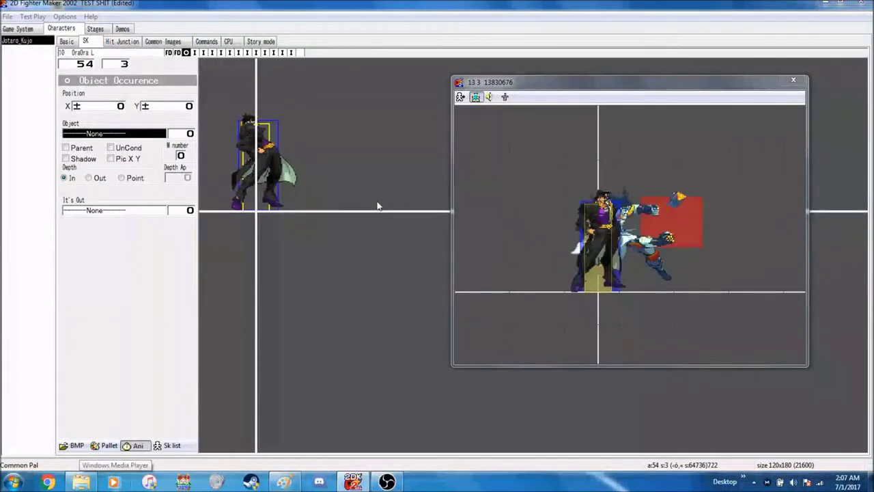
# - Offset the spawned Star Platinum object to X +39 and hide the collision boxes in the preview
pyautogui.click(273, 213)
pyautogui.press('Right')
pyautogui.press('Right')
pyautogui.press('Right')
pyautogui.press('Right')
pyautogui.press('Right')
pyautogui.press('Right')
pyautogui.press('Right')
pyautogui.press('Right')
pyautogui.press('Right')
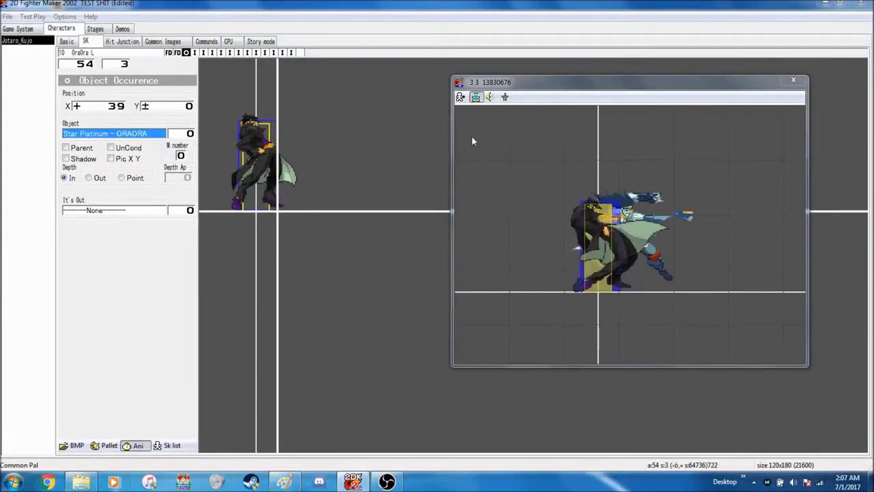
pyautogui.click(475, 100)
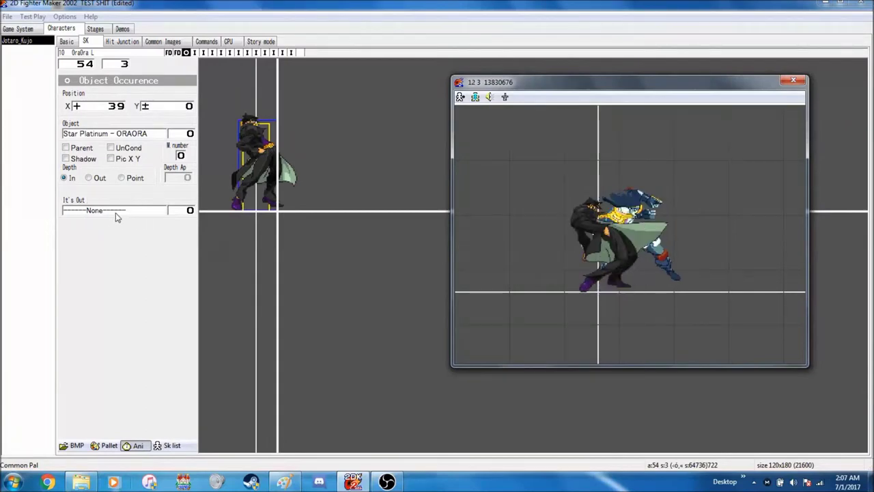
# - Try the object's UnCond option, leave it off, and set its It's Out skill to Standing LP
pyautogui.click(119, 148)
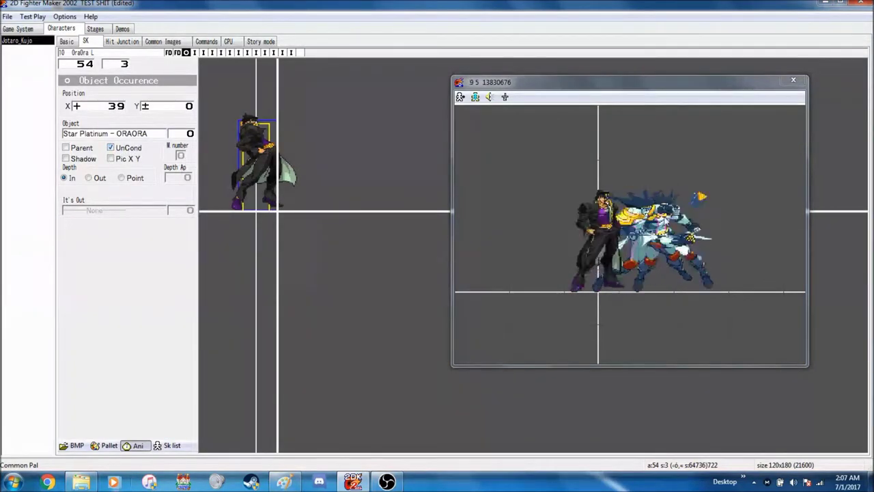
pyautogui.click(119, 149)
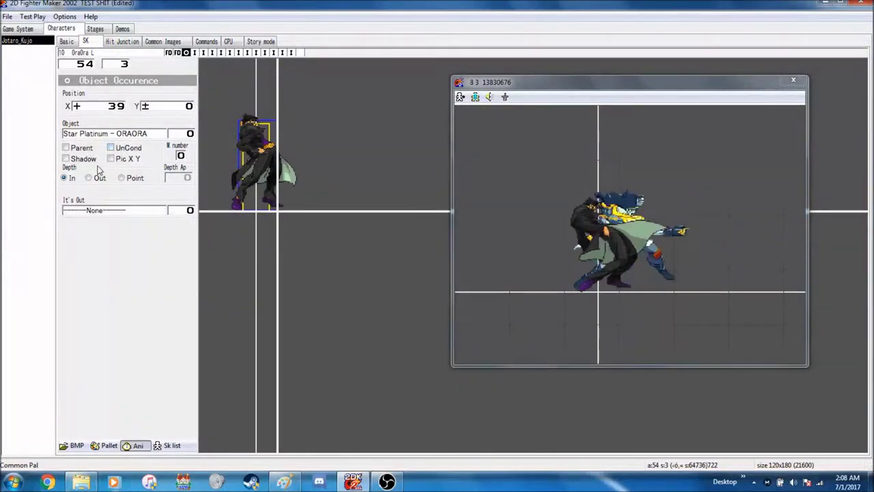
pyautogui.click(97, 211)
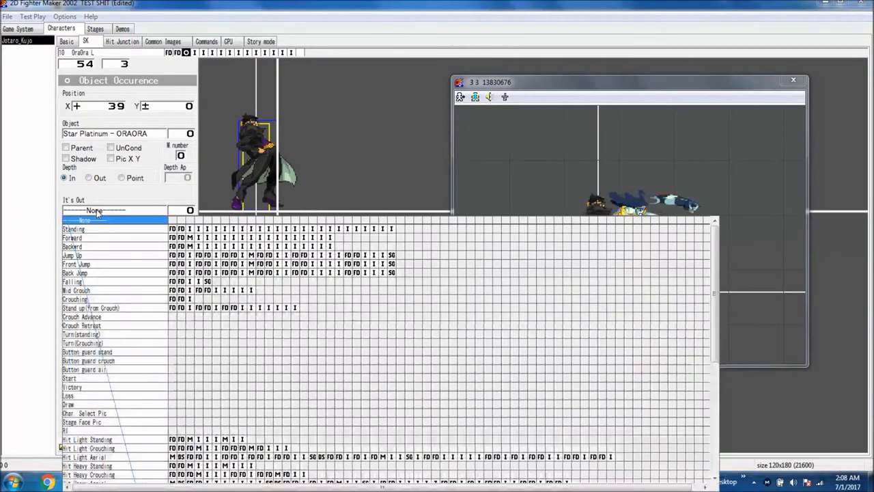
pyautogui.scroll(-9, 75, 369)
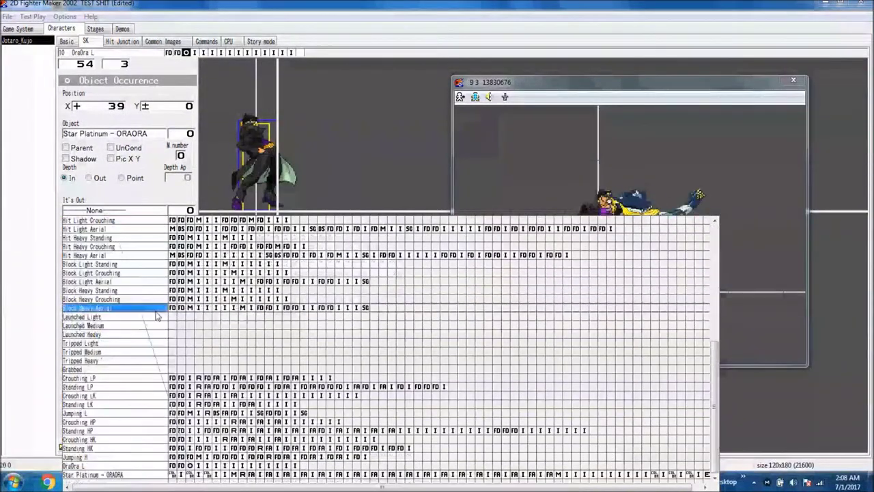
pyautogui.click(115, 391)
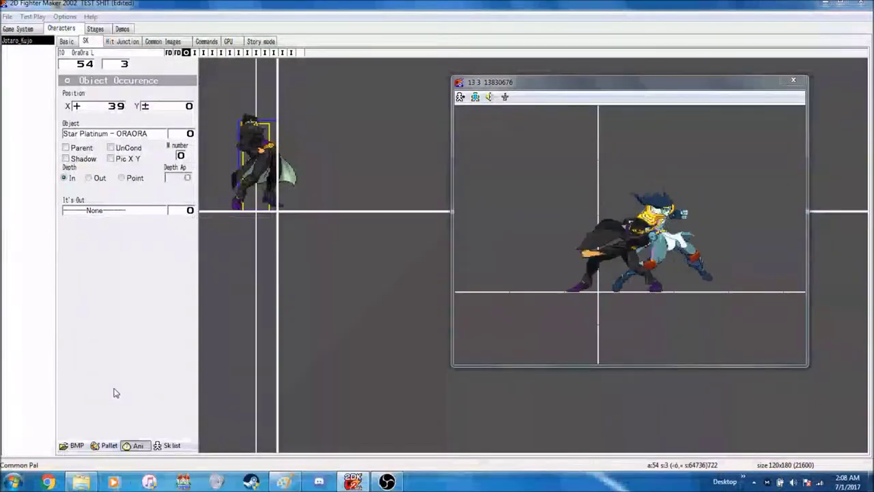
pyautogui.click(538, 321)
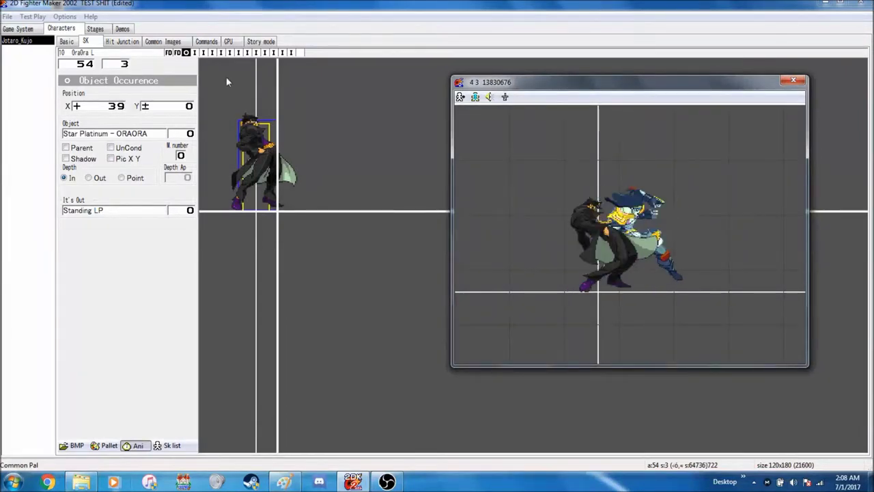
# - Examine the final color and image blocks of Star Platinum - ORAORA, and preview OraOra L with and without collision boxes
pyautogui.click(93, 67)
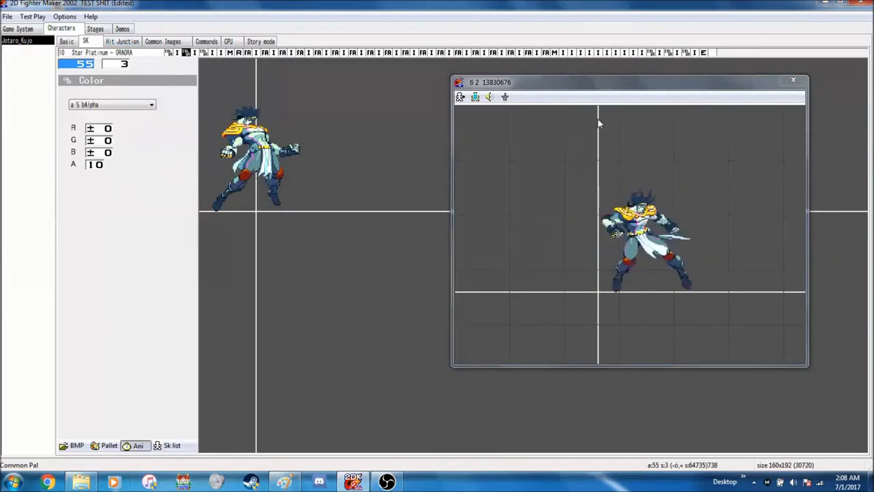
pyautogui.click(685, 52)
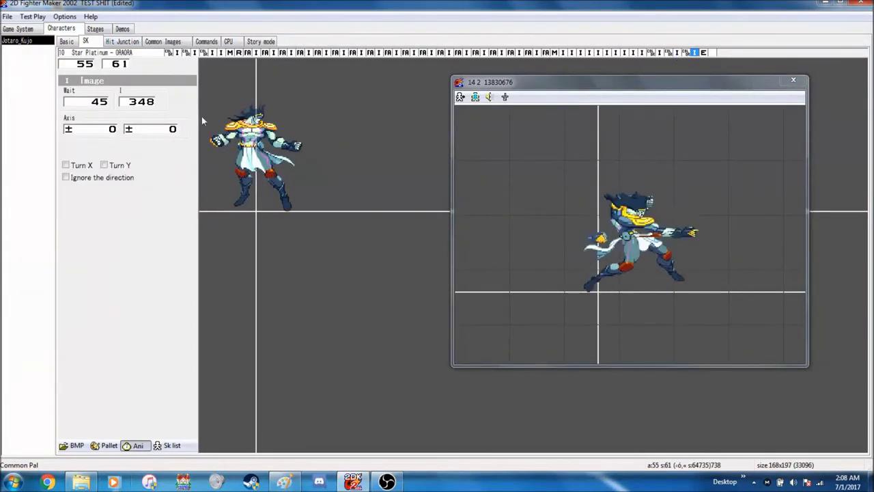
pyautogui.click(684, 53)
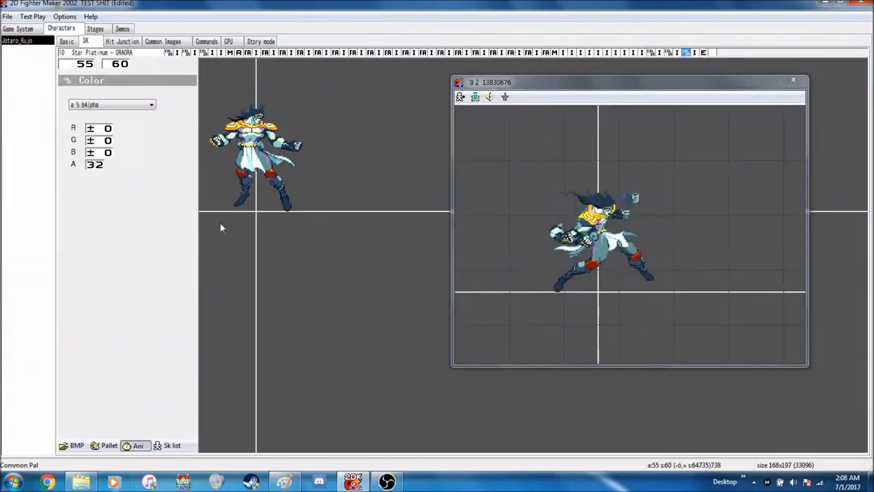
pyautogui.click(694, 52)
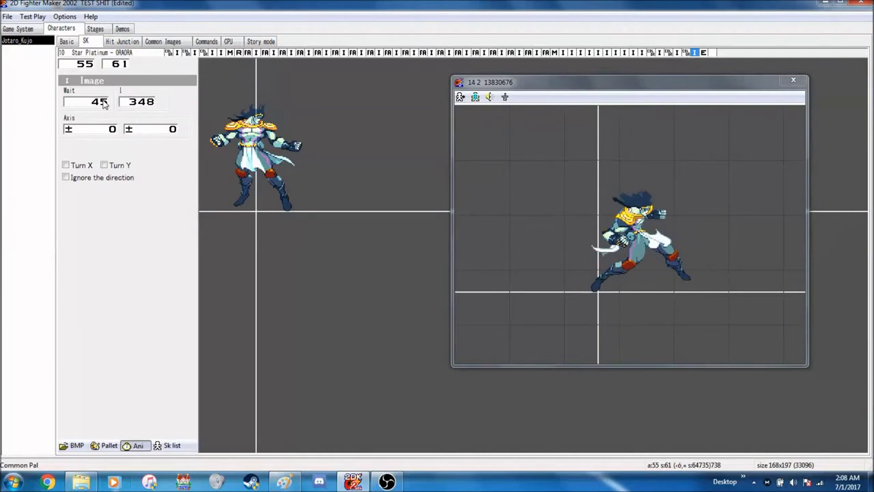
pyautogui.click(92, 65)
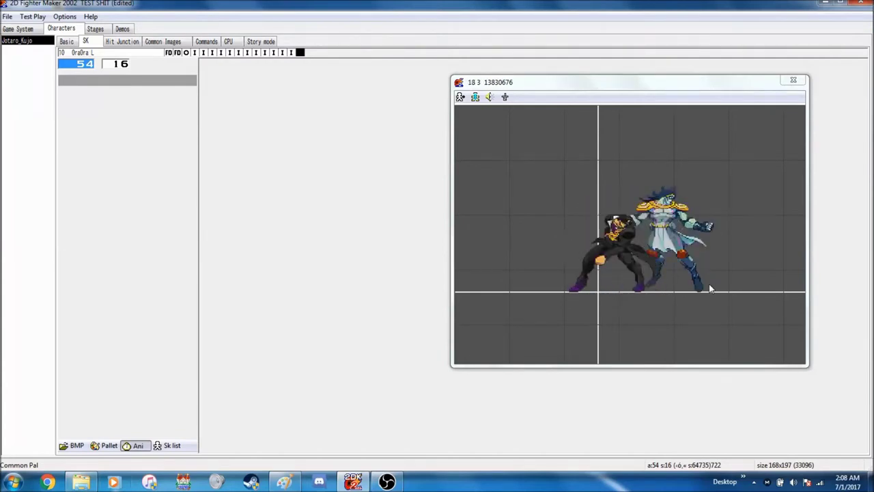
pyautogui.click(477, 97)
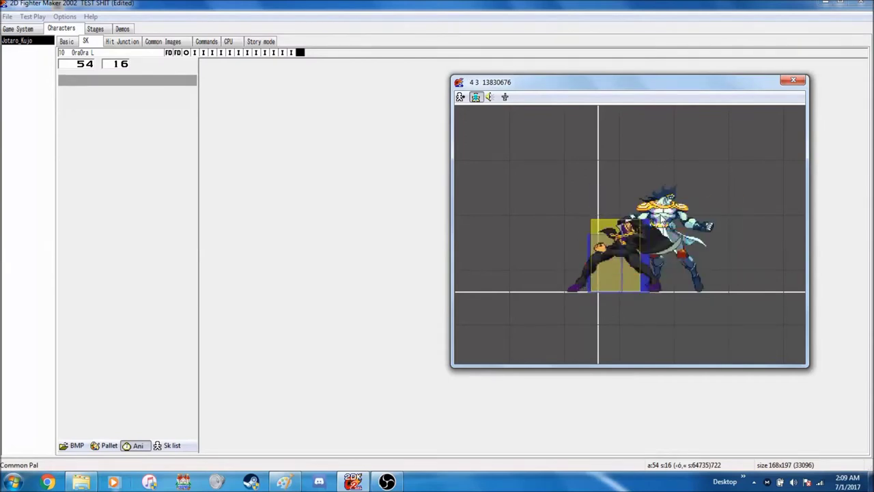
pyautogui.click(475, 97)
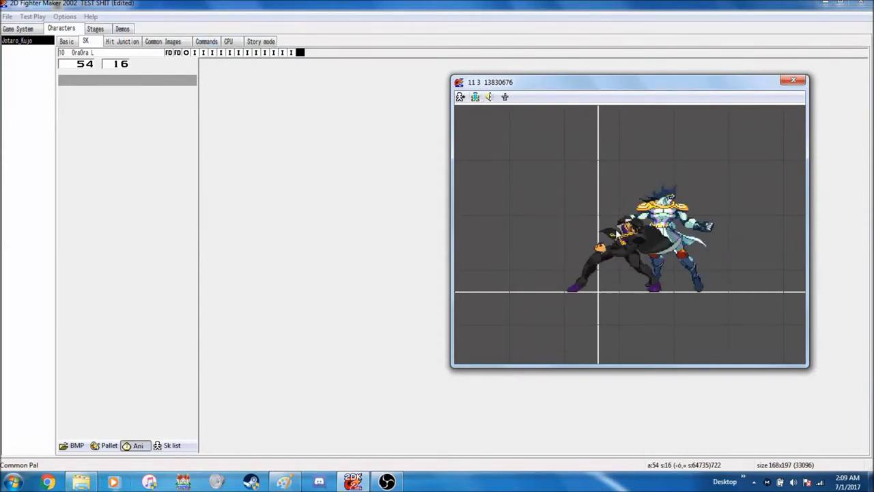
# - Review the character's existing kick and punch commands, including their assigned skills and button inputs
pyautogui.click(205, 41)
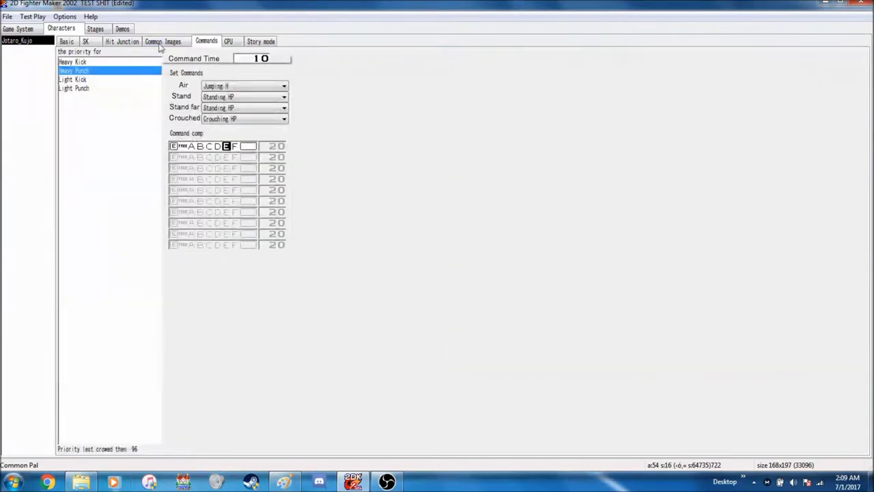
pyautogui.click(104, 80)
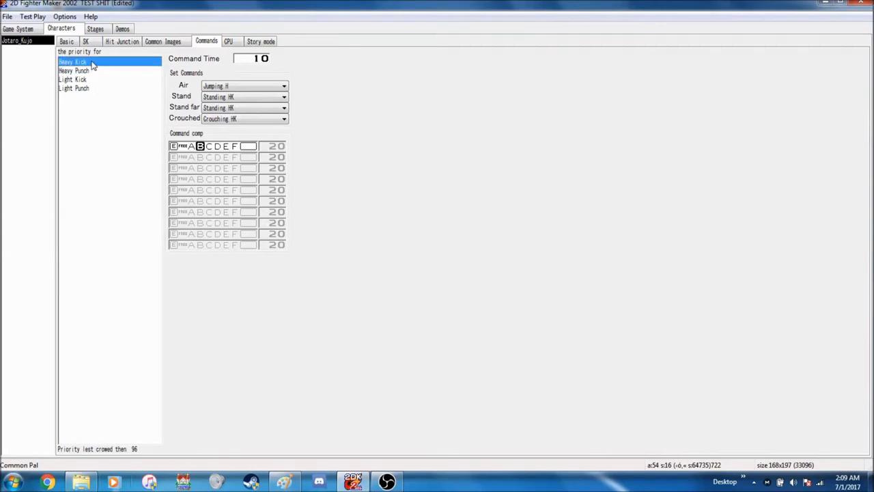
pyautogui.click(89, 97)
pyautogui.click(87, 71)
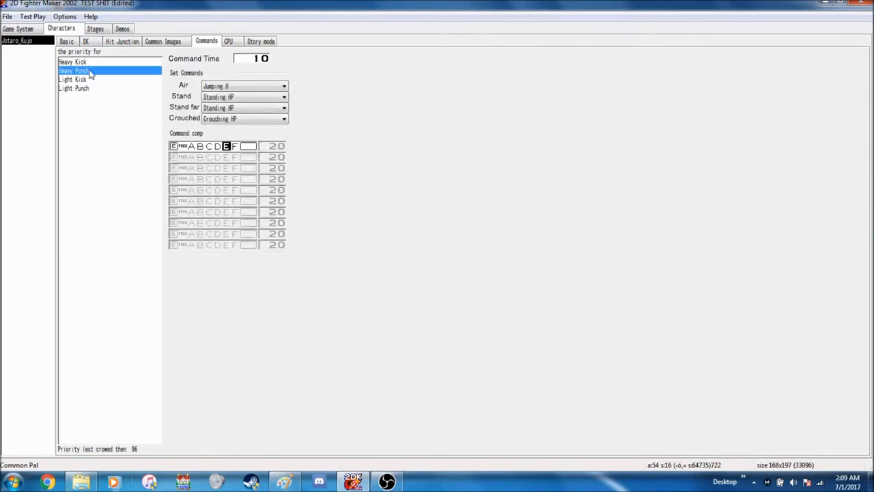
pyautogui.rightClick(89, 101)
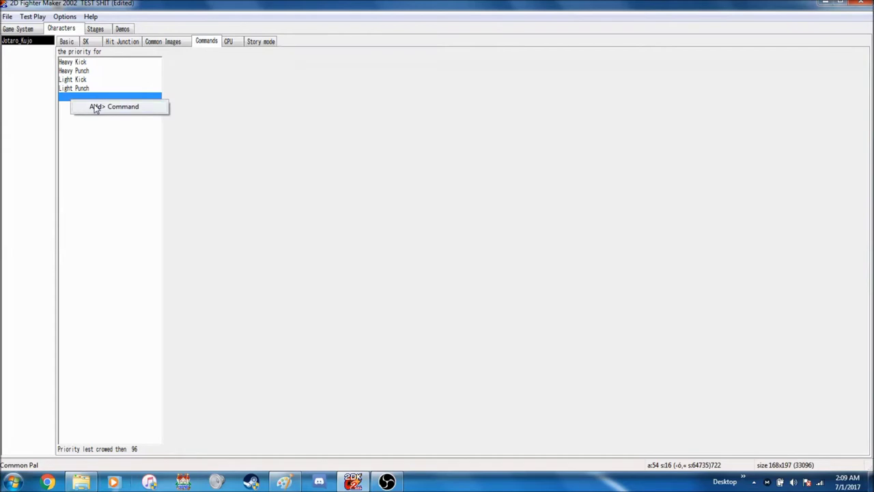
pyautogui.click(100, 88)
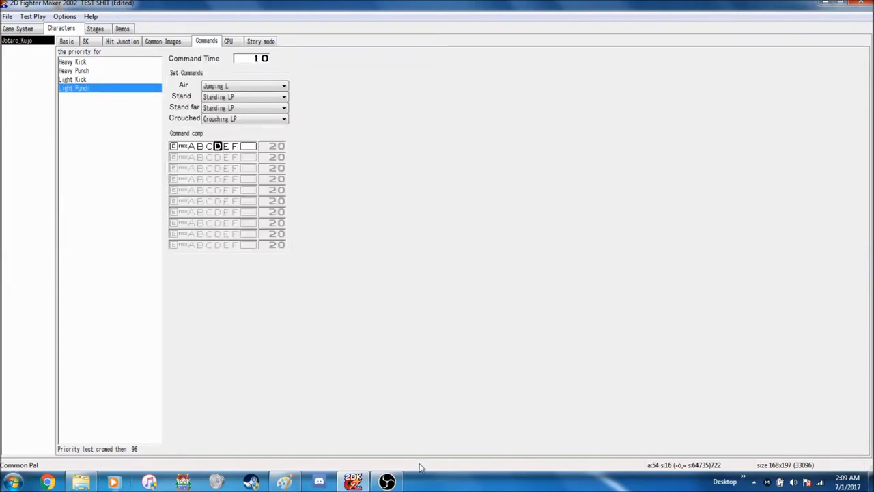
pyautogui.click(110, 98)
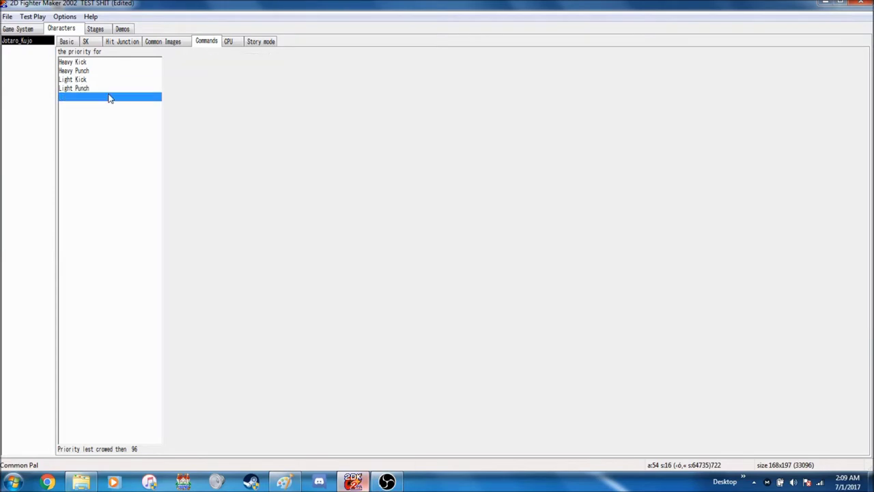
pyautogui.rightClick(109, 97)
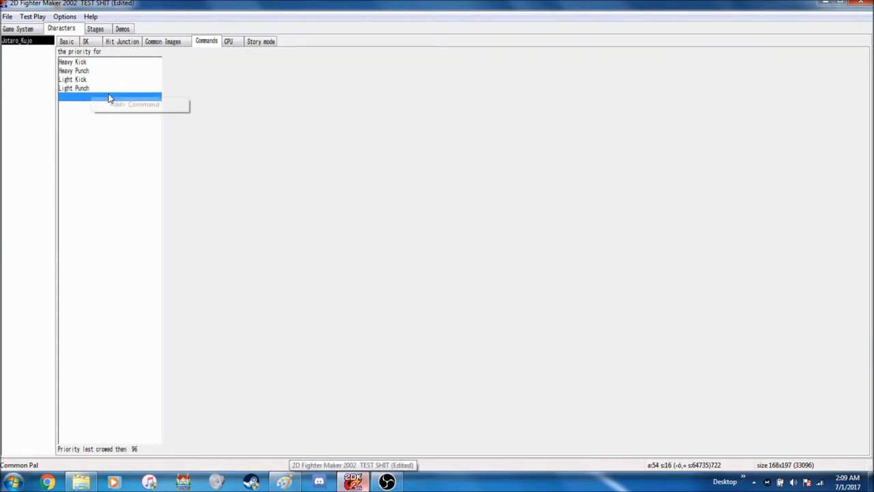
pyautogui.click(123, 106)
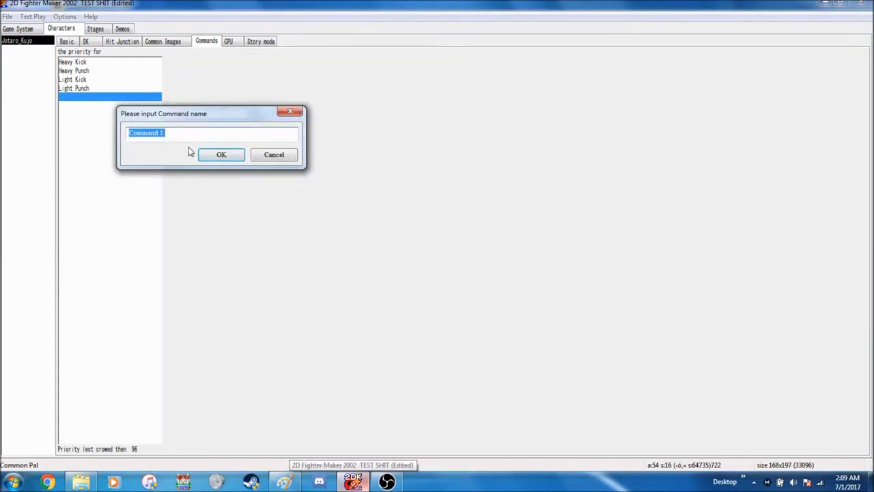
pyautogui.click(212, 158)
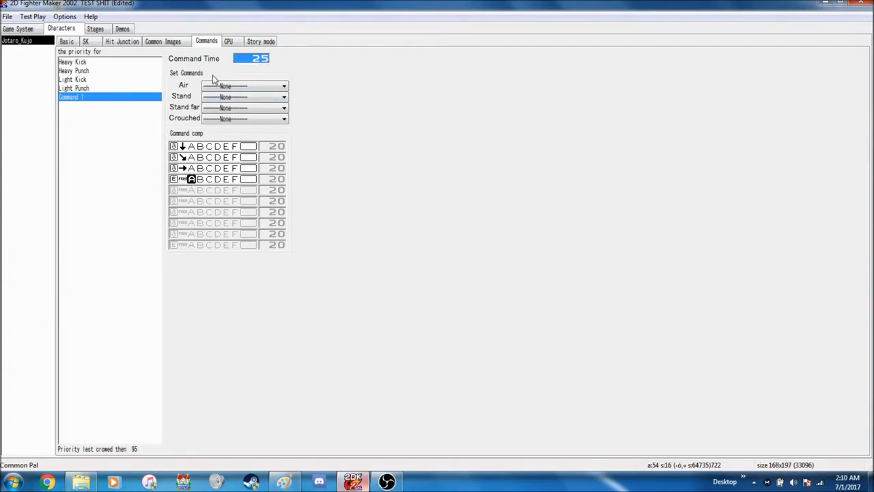
pyautogui.rightClick(113, 104)
pyautogui.click(132, 144)
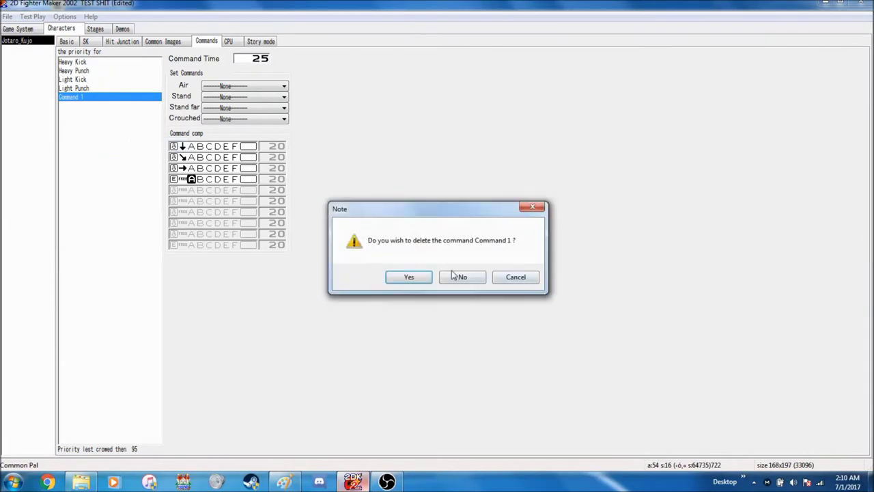
pyautogui.click(409, 278)
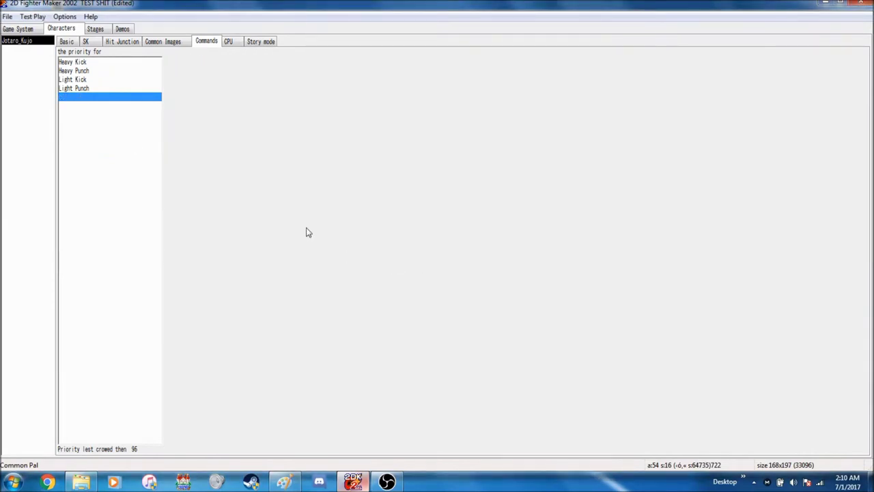
# - Compare the priority order and settings of the Heavy Kick, Heavy Punch, Light Kick and Light Punch commands
pyautogui.rightClick(71, 62)
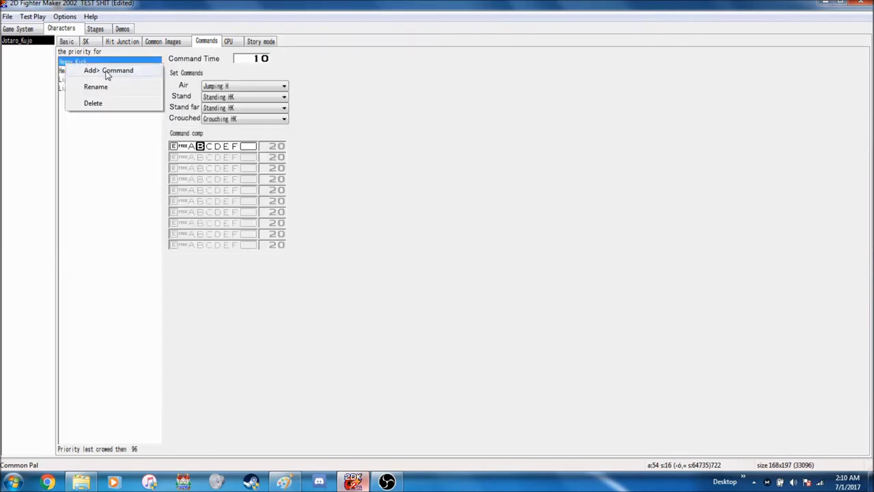
pyautogui.moveTo(62, 71); pyautogui.dragTo(87, 65)
pyautogui.click(87, 79)
pyautogui.click(85, 88)
pyautogui.click(87, 62)
pyautogui.click(88, 70)
pyautogui.click(86, 88)
pyautogui.click(87, 79)
pyautogui.click(92, 62)
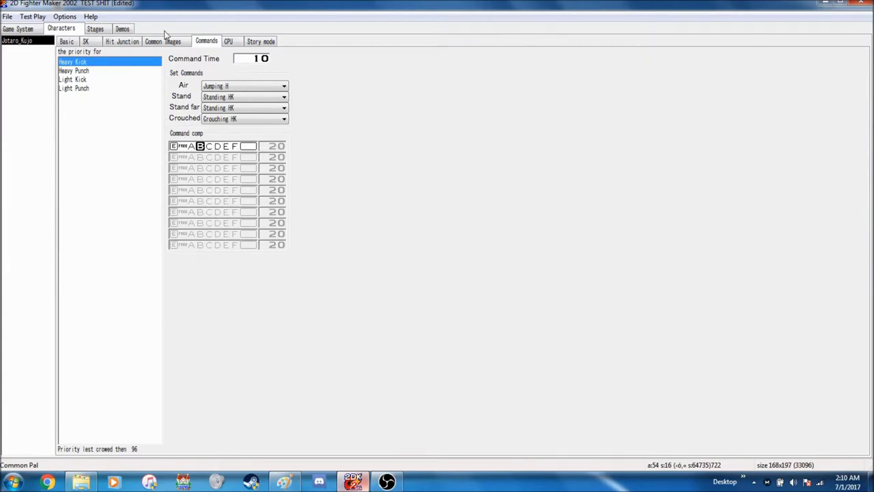
# - Add a command named OraOra Light above Heavy Kick in the priority list
pyautogui.rightClick(80, 64)
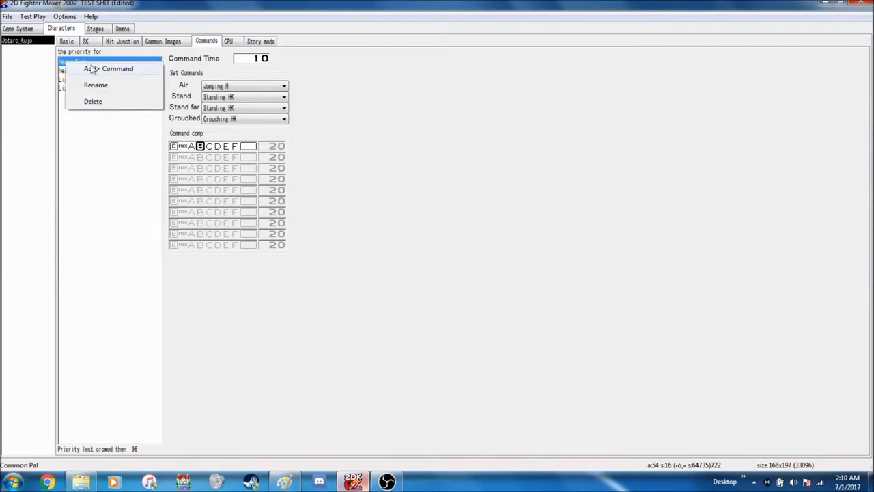
pyautogui.click(89, 69)
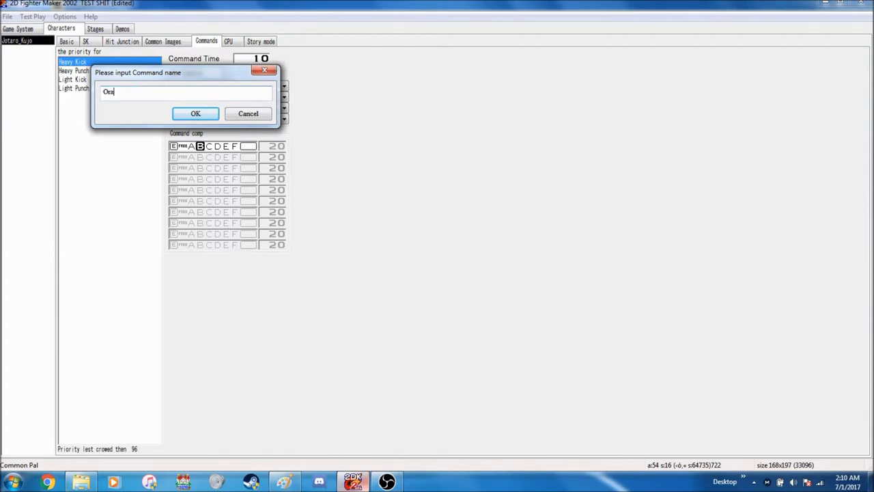
pyautogui.write('t')
pyautogui.press('Return')
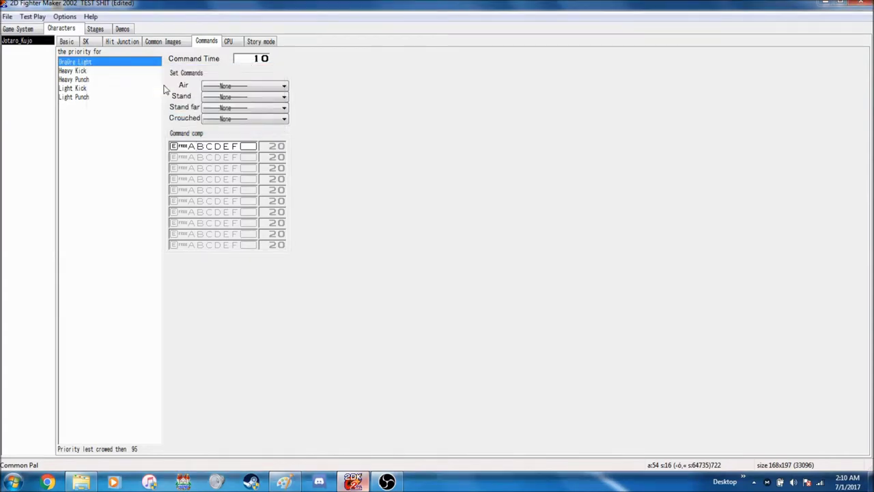
# - Set OraOra Light's input sequence to down, down-right, right and A, with a command time of 25, and keep Air at None
pyautogui.click(174, 146)
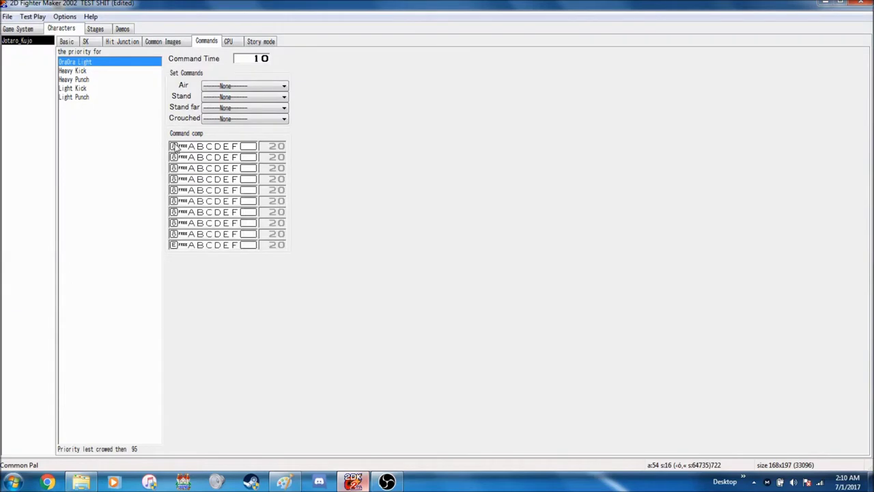
pyautogui.click(174, 179)
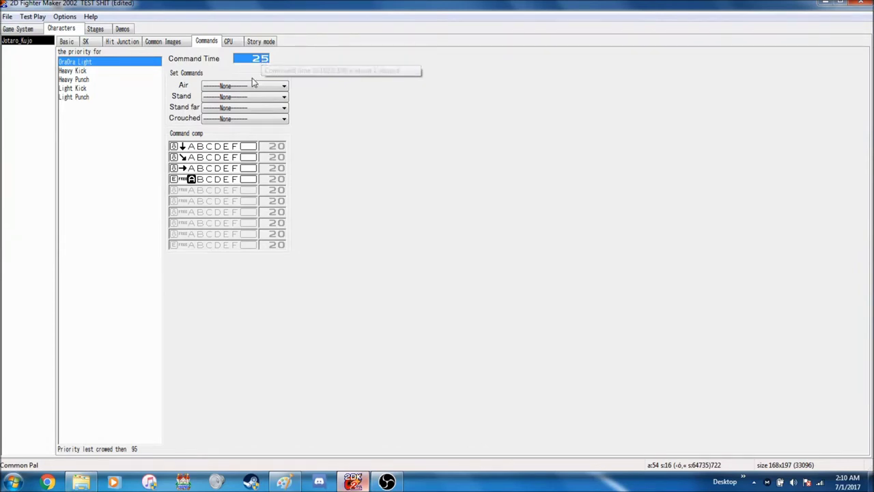
pyautogui.click(271, 86)
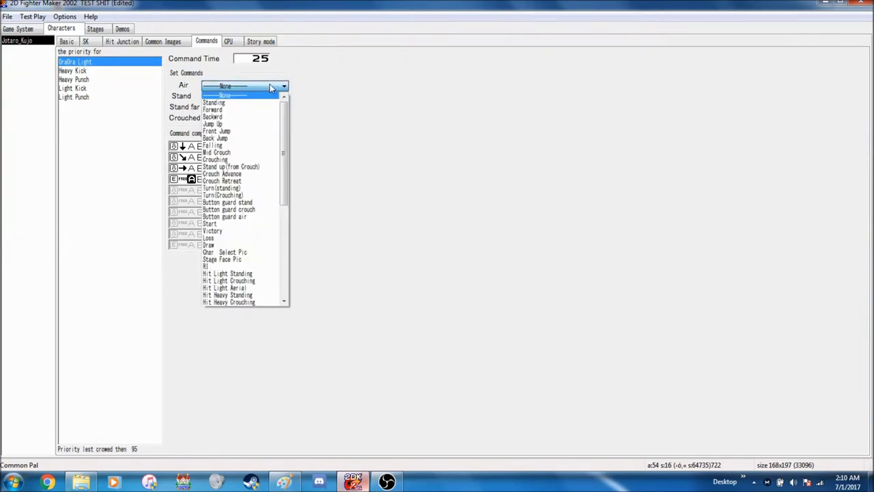
pyautogui.click(348, 145)
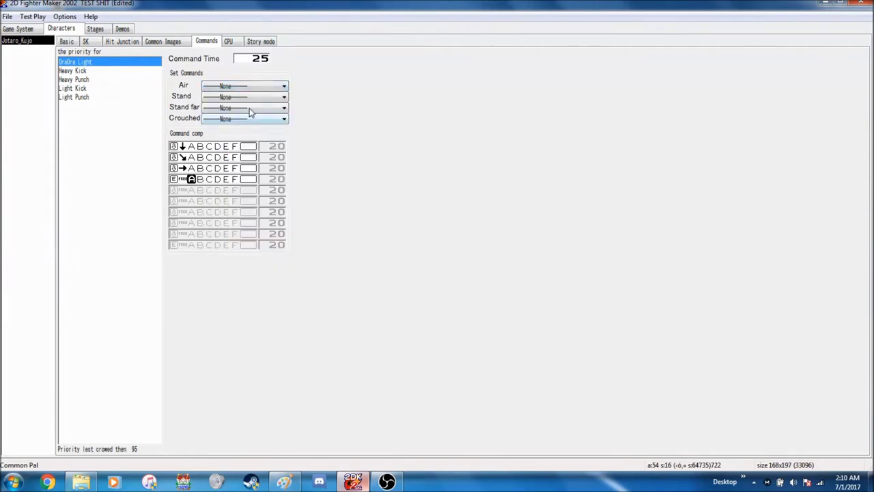
# - Assign the OraOra L skill to the Stand, Stand far and Crouched states of the OraOra Light command
pyautogui.click(246, 101)
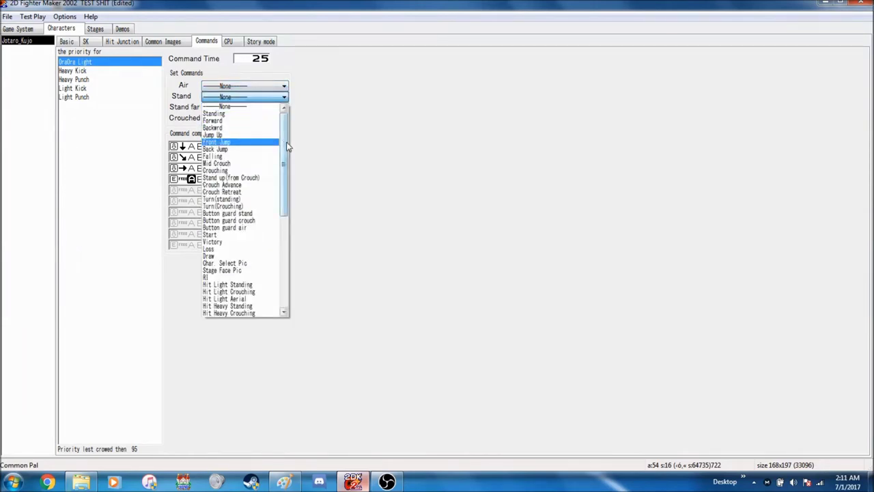
pyautogui.scroll(-10, 266, 273)
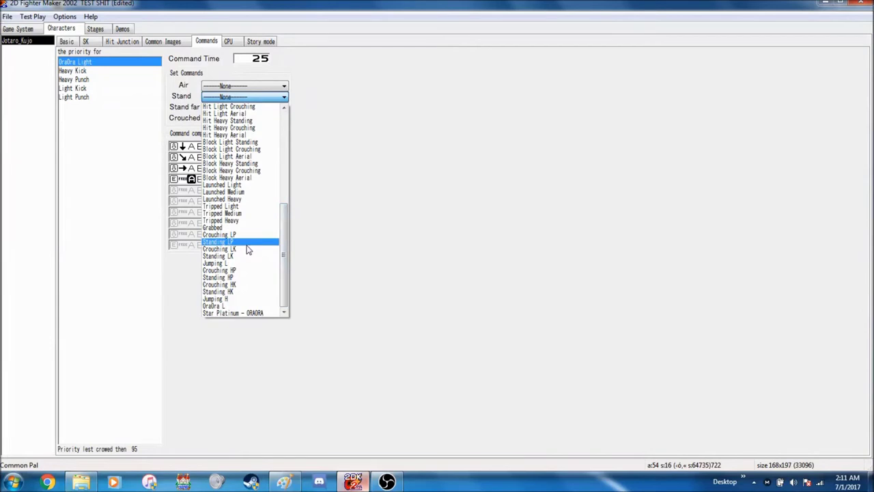
pyautogui.click(246, 243)
pyautogui.click(244, 109)
pyautogui.scroll(-10, 246, 238)
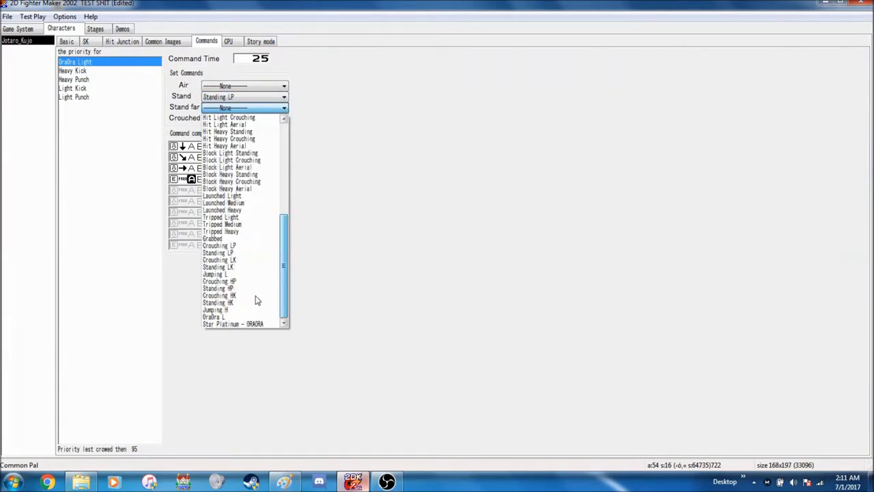
pyautogui.click(242, 317)
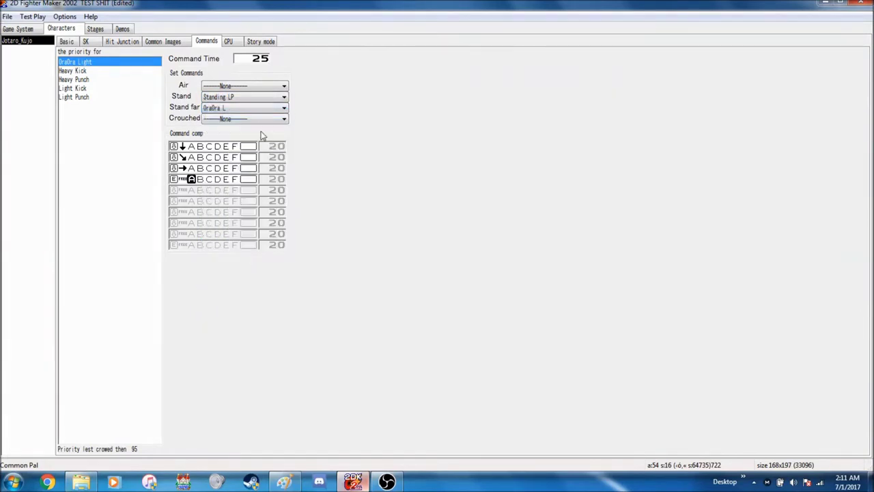
pyautogui.click(256, 101)
pyautogui.scroll(-5, 239, 225)
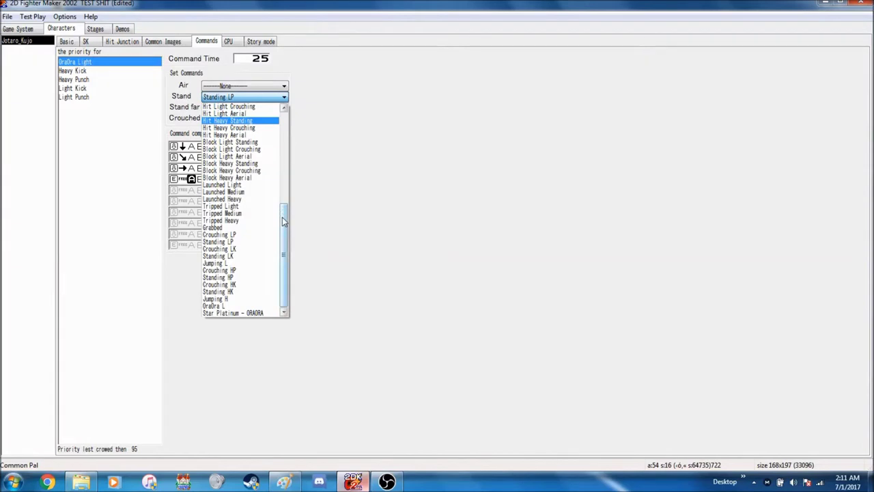
pyautogui.click(212, 306)
pyautogui.click(240, 119)
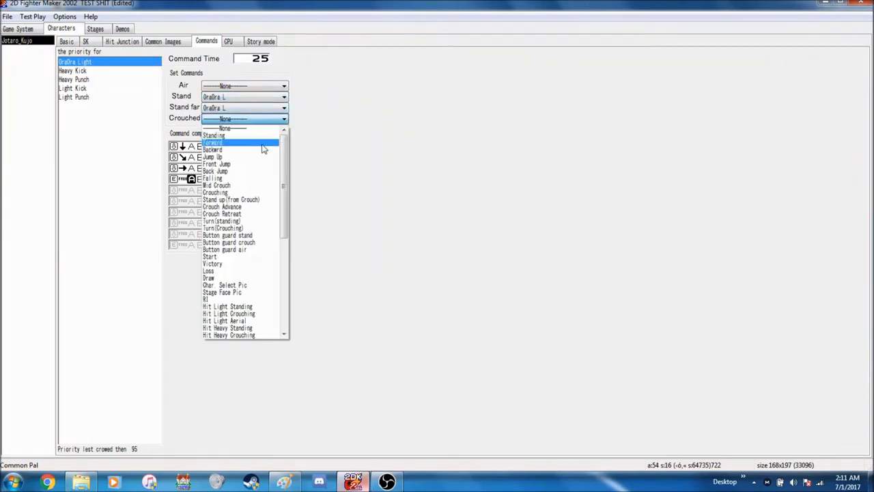
pyautogui.scroll(-5, 263, 286)
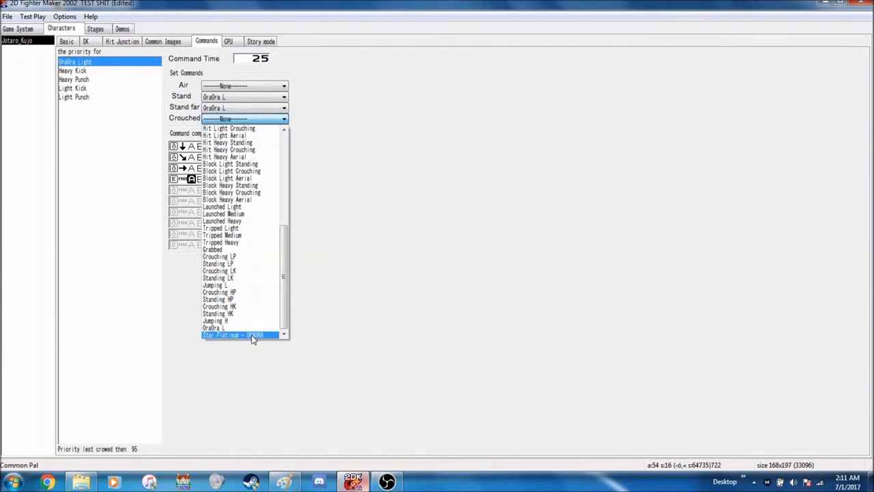
pyautogui.click(243, 328)
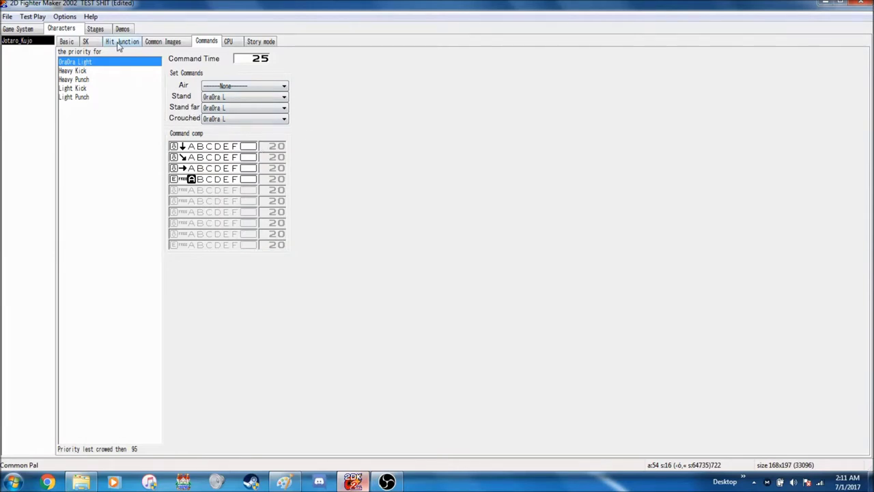
# - Return to the OraOra L skill and launch a test battle between two Jotaro_Kujo players on the tutorial stage
pyautogui.click(94, 42)
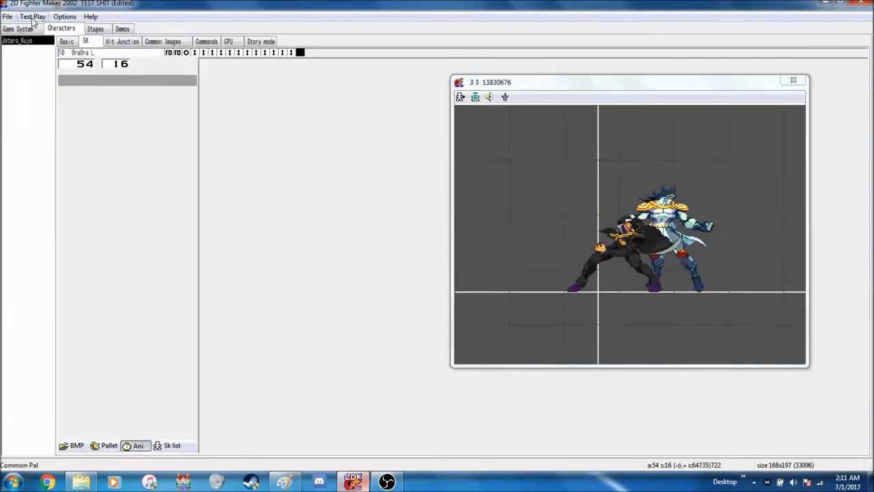
pyautogui.click(31, 17)
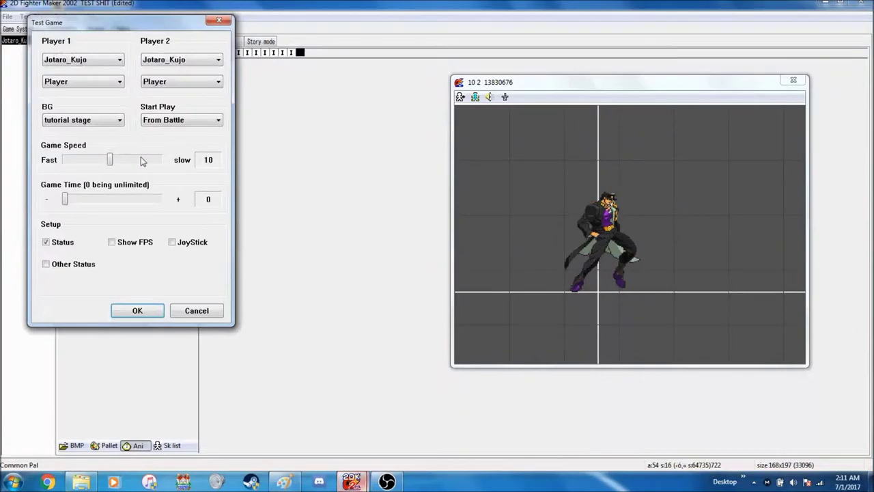
pyautogui.click(154, 305)
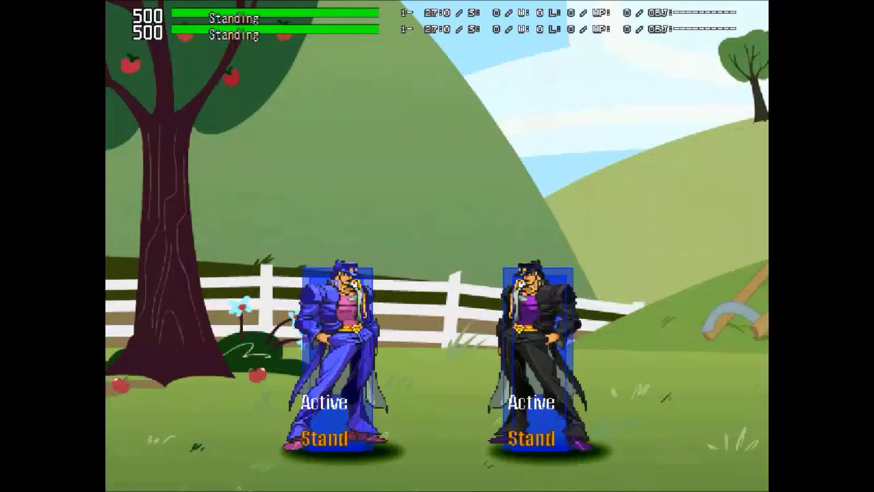
# - Perform the OraOra Light command in the test battle to check Star Platinum's barrage against the opponent
pyautogui.press('Left')
pyautogui.press('z')
pyautogui.press('a')
pyautogui.press('Down')
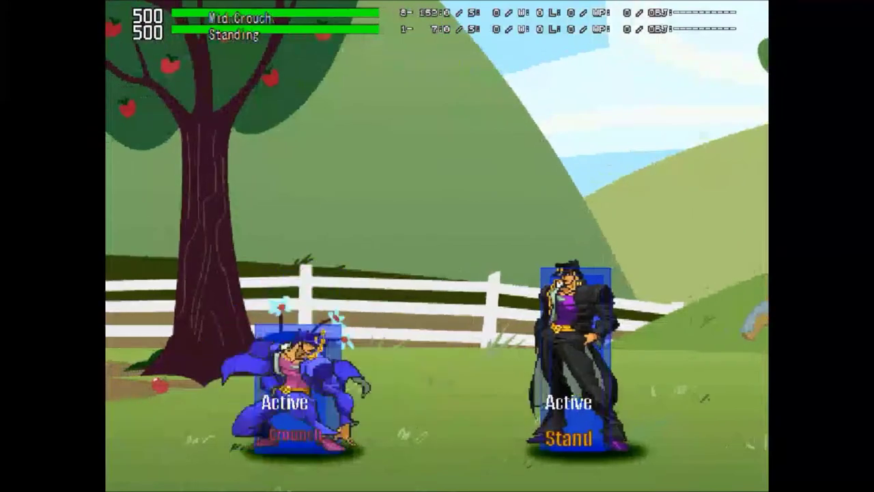
pyautogui.press('Right')
pyautogui.press('z')
pyautogui.press('Right')
pyautogui.press('Down')
pyautogui.press('Right')
pyautogui.press('z')
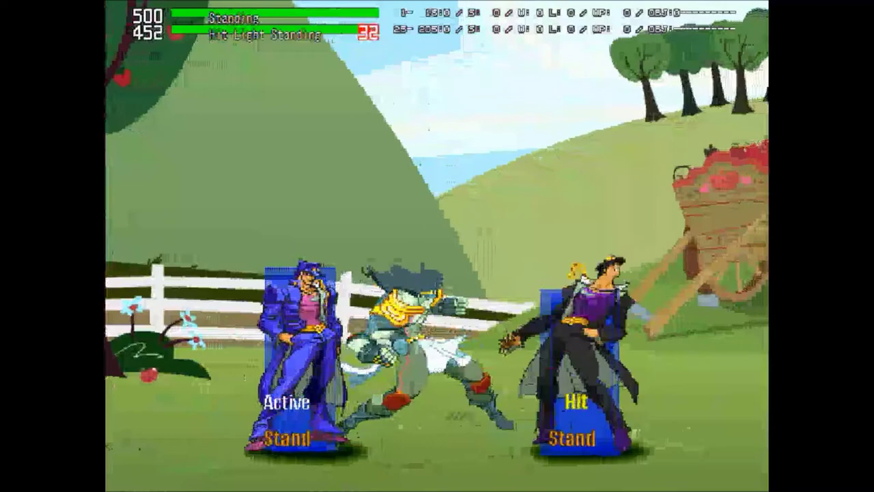
# - Cross over the opponent and repeat OraOra L facing the other way, at close and longer range
pyautogui.press('Right')
pyautogui.press('Up')
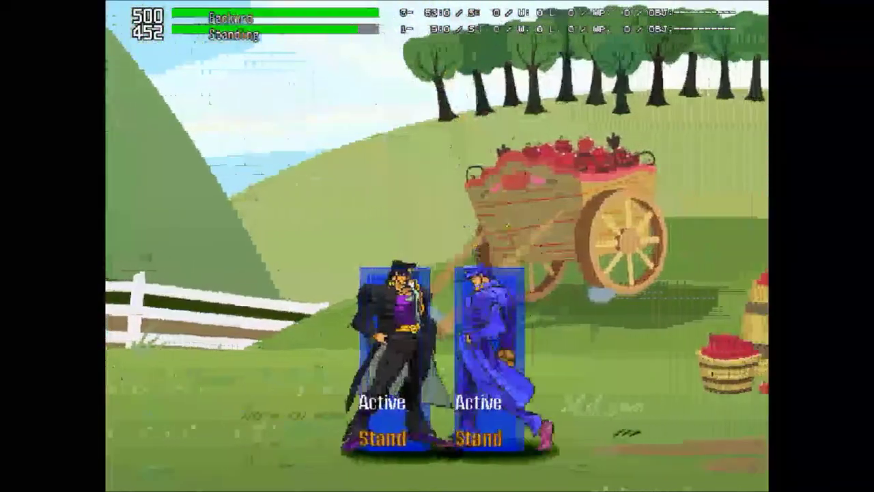
pyautogui.press('a')
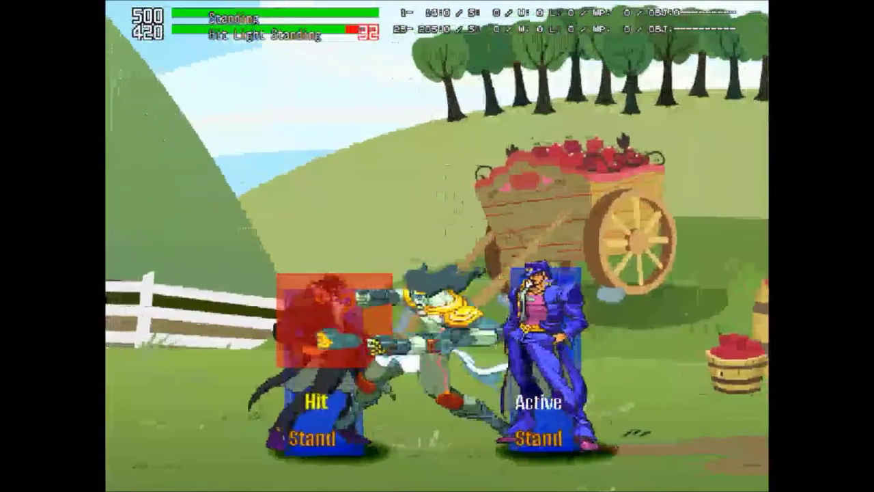
pyautogui.press('a')
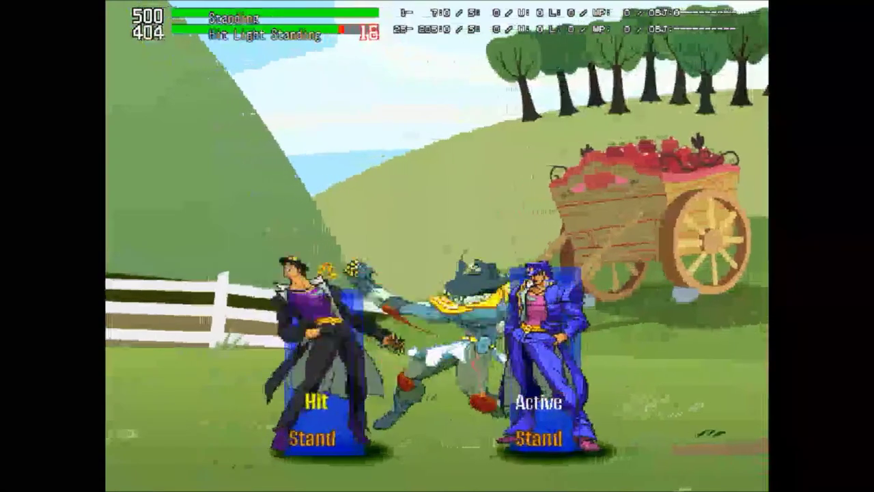
pyautogui.press('a')
pyautogui.press('Right')
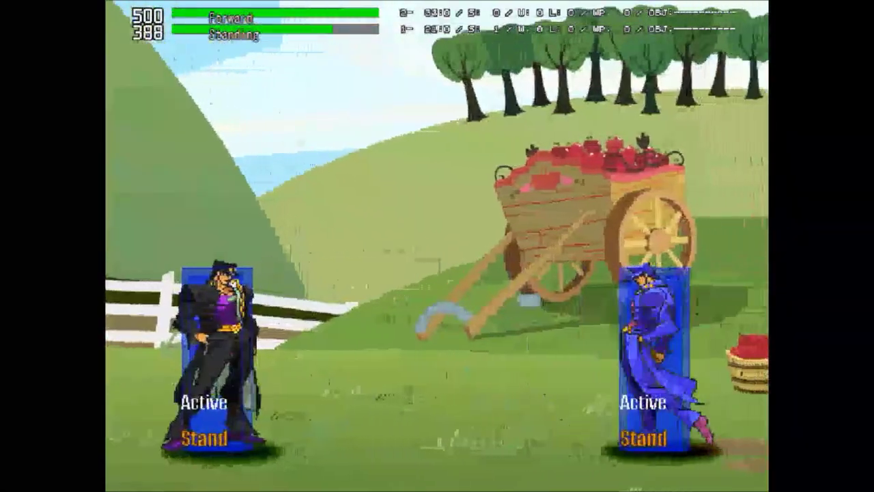
pyautogui.press('a')
pyautogui.press('Right')
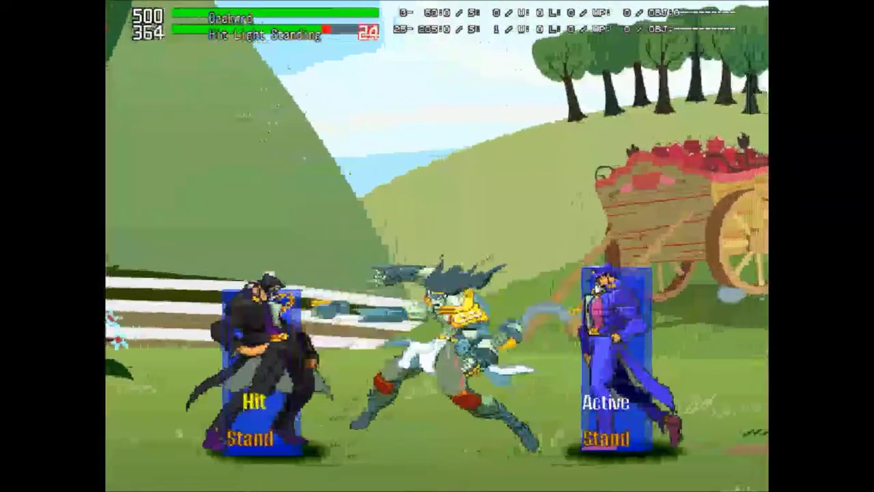
pyautogui.press('Right')
pyautogui.press('a')
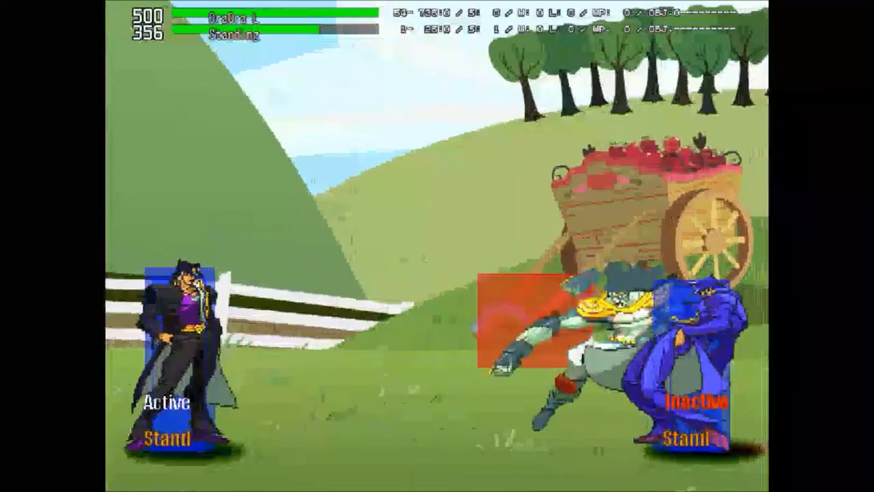
# - Test the Jumping L and Jumping H attacks in combination with Star Platinum's barrage, and repeat OraOra L on the ground
pyautogui.press('Left')
pyautogui.press('Right')
pyautogui.press('Up')
pyautogui.press('a')
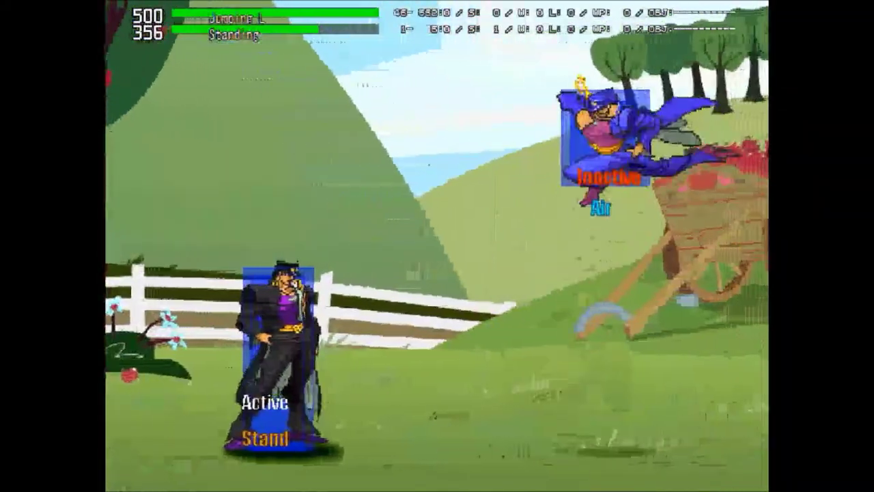
pyautogui.press('a')
pyautogui.press('a')
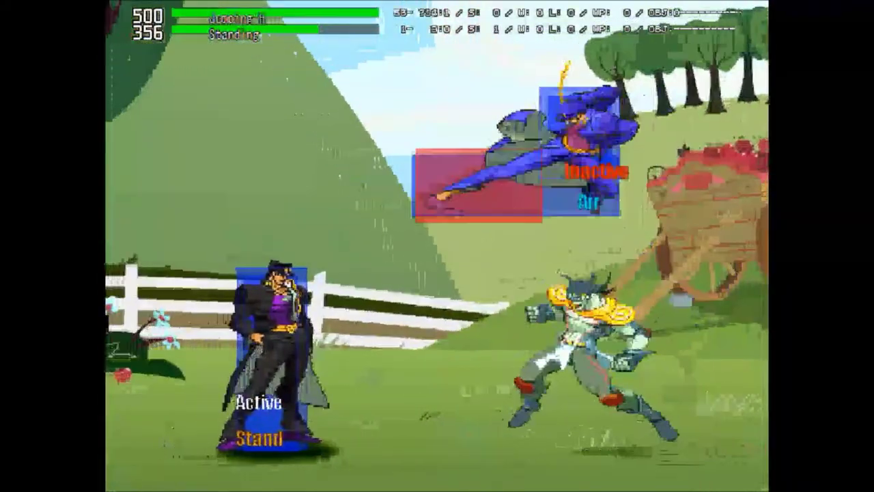
pyautogui.press('a')
pyautogui.press('a')
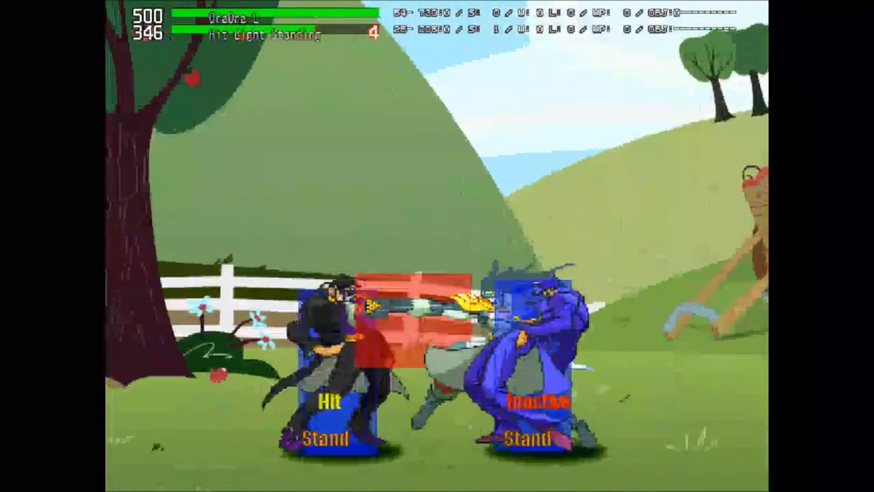
pyautogui.press('a')
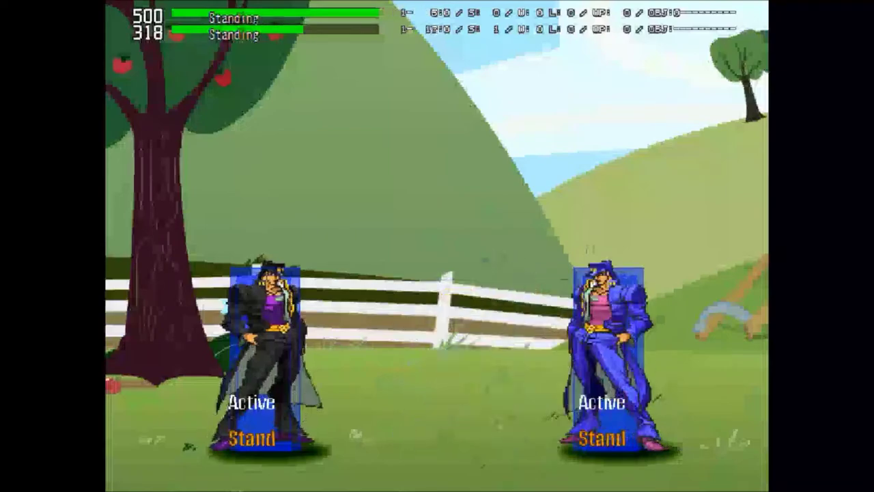
# - Test Standing LP and backward movement together with Star Platinum's summon
pyautogui.press('a')
pyautogui.press('a')
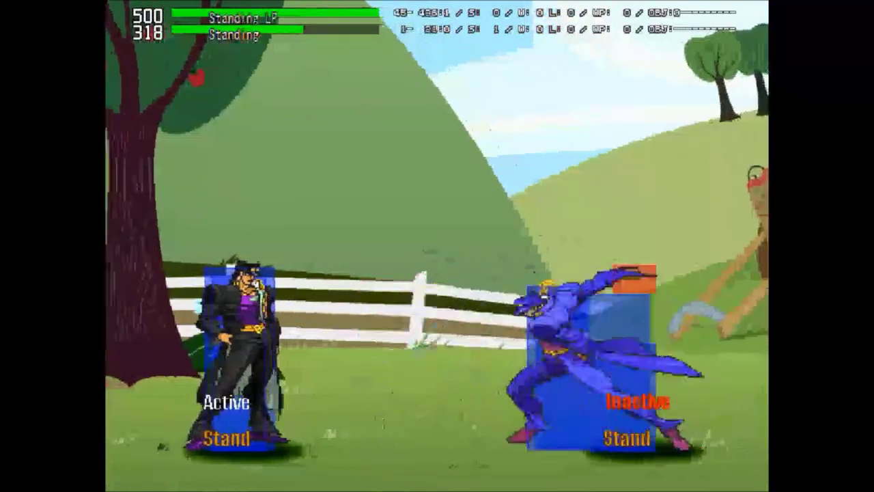
pyautogui.press('a')
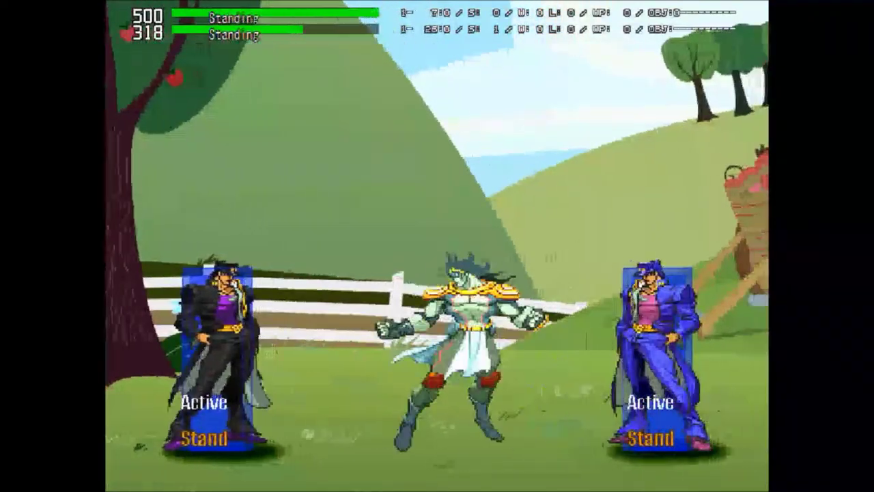
pyautogui.press('a')
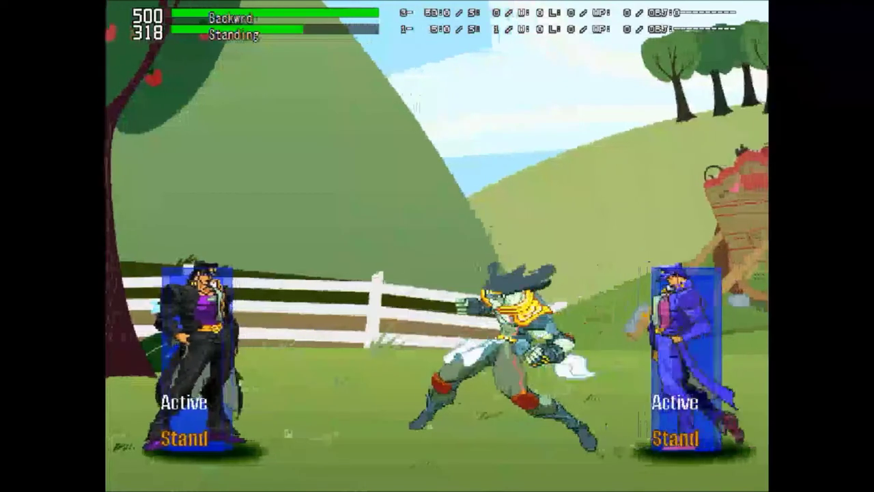
# - Repeat the OraOra Light command from long range in the test battle to check how Star Platinum appears and attacks
pyautogui.press('a')
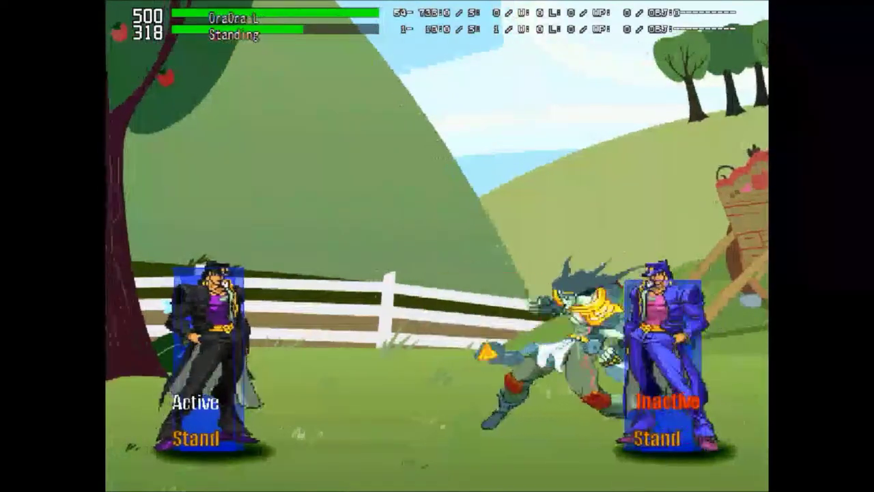
pyautogui.press('a')
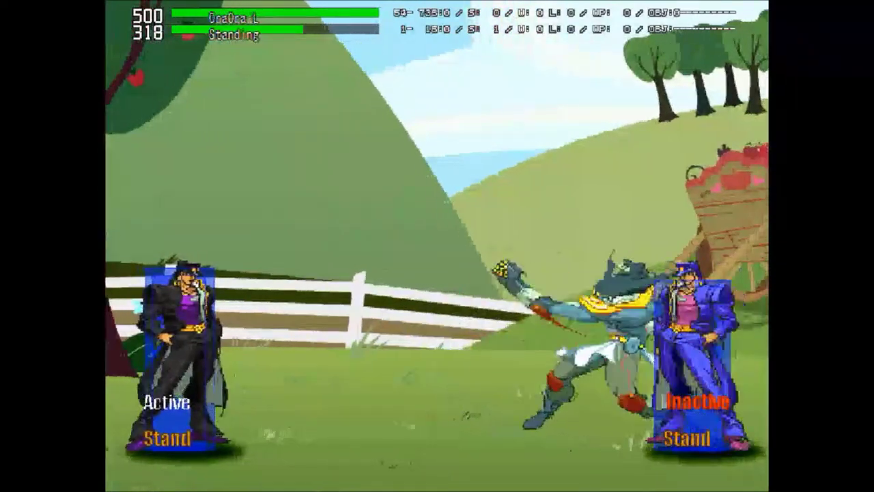
pyautogui.press('a')
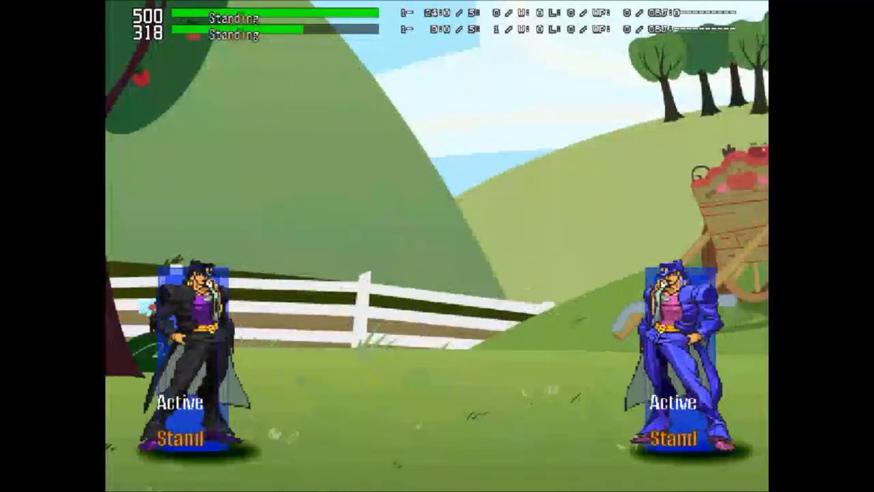
pyautogui.press('a')
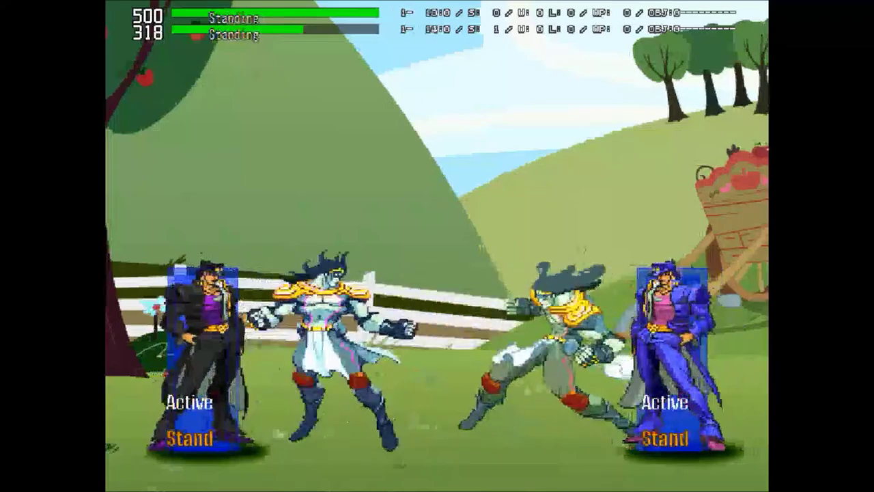
pyautogui.press('Left')
pyautogui.press('Down')
pyautogui.press('a')
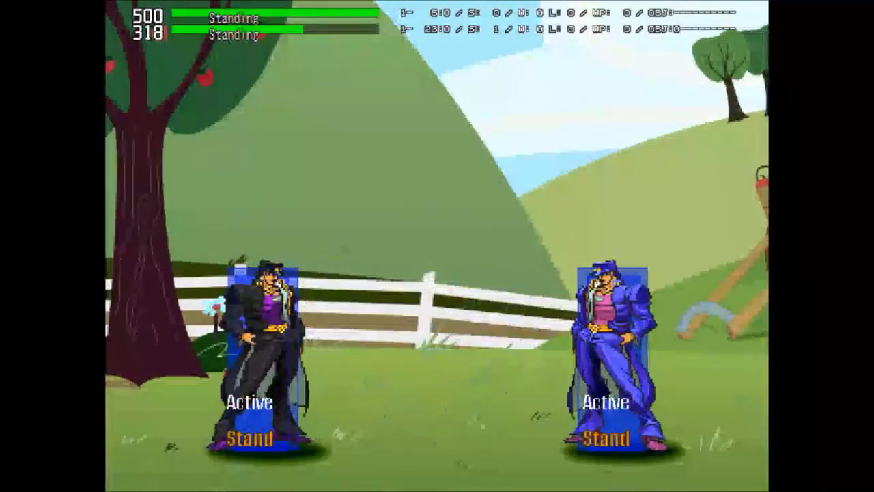
# - Test Crouching LK together with Star Platinum, followed by a Jumping H attack
pyautogui.press('a')
pyautogui.press('Down')
pyautogui.press('a')
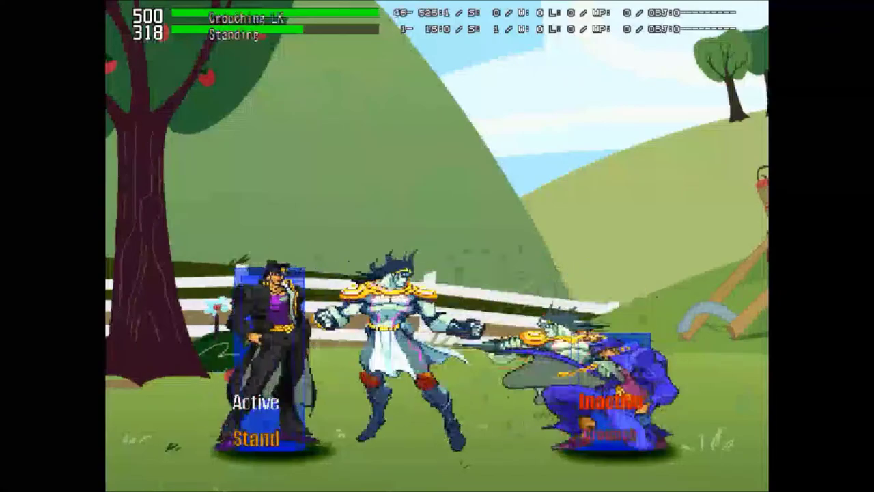
pyautogui.press('Up')
pyautogui.press('a')
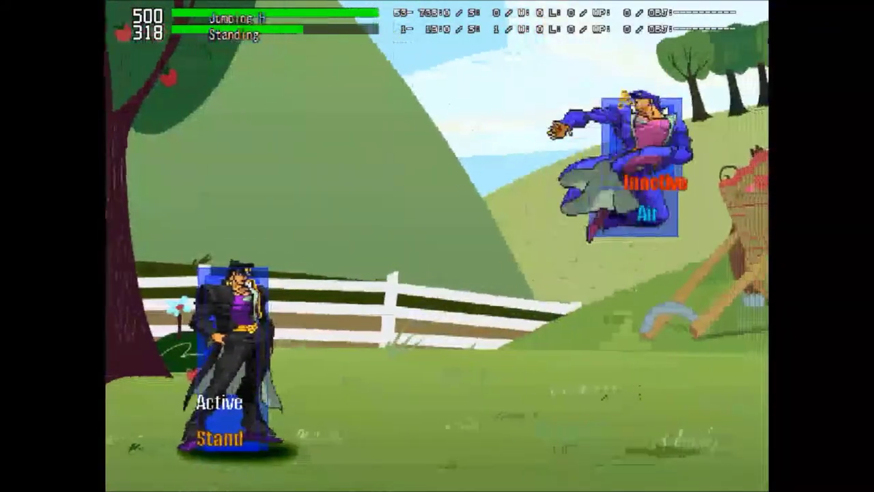
# - Walk forward between repeated OraOra L attacks to test the barrage at different distances from the opponent
pyautogui.press('Down')
pyautogui.press('a')
pyautogui.press('Left')
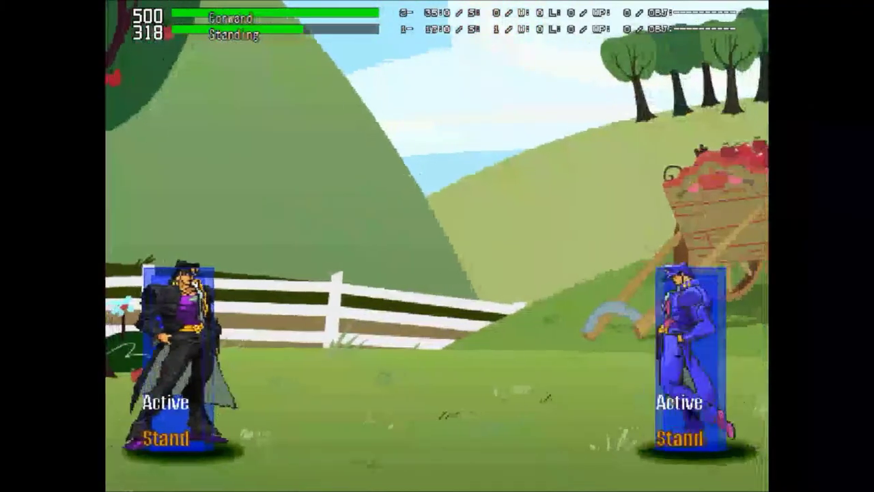
pyautogui.press('a')
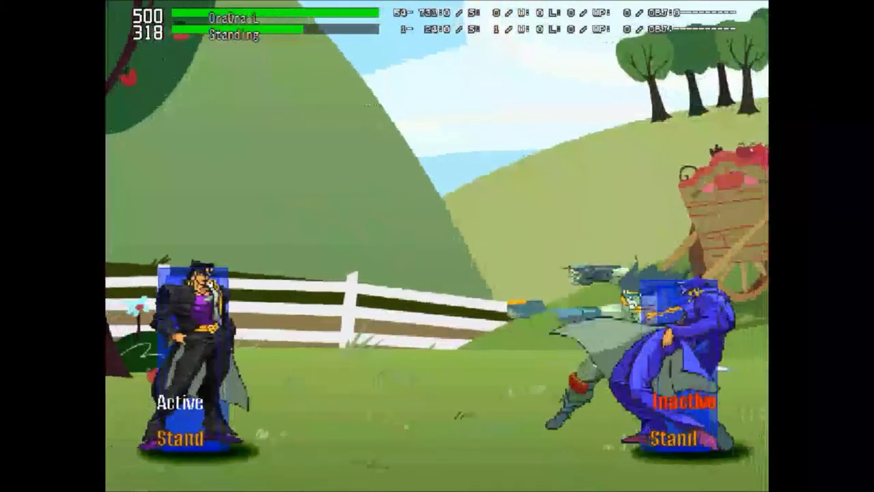
pyautogui.press('Left')
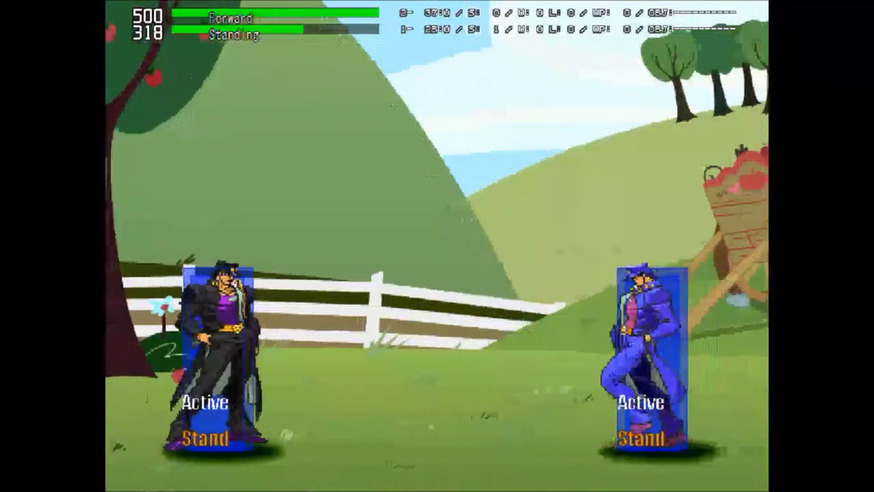
pyautogui.press('a')
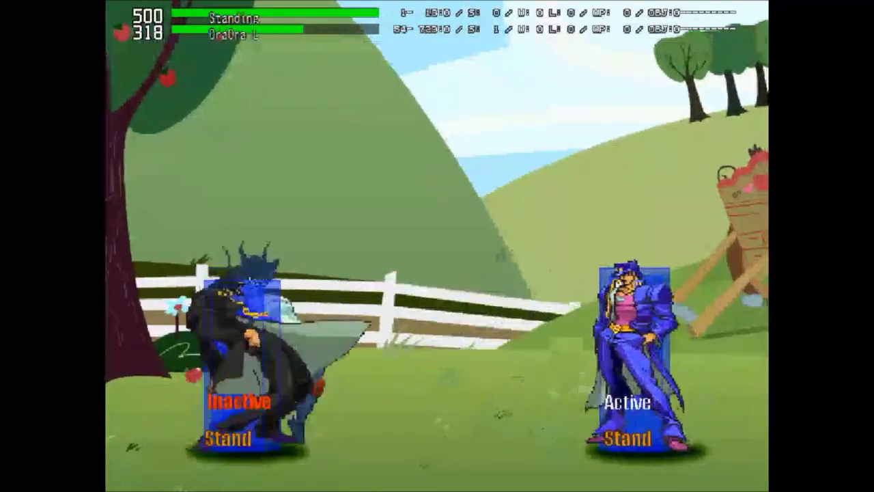
pyautogui.press('Left')
pyautogui.press('a')
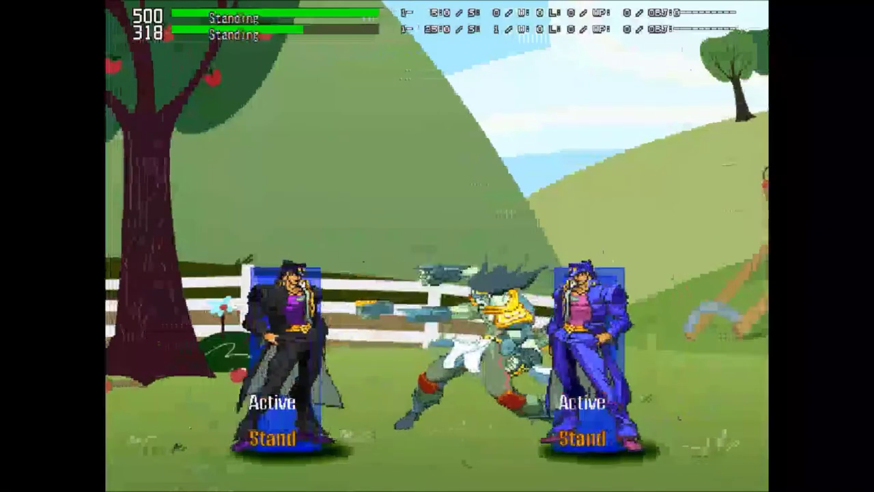
# - Test forward and backward movement, crouching and jumping with light attacks at closer range
pyautogui.press('Right')
pyautogui.press('Left')
pyautogui.press('Down')
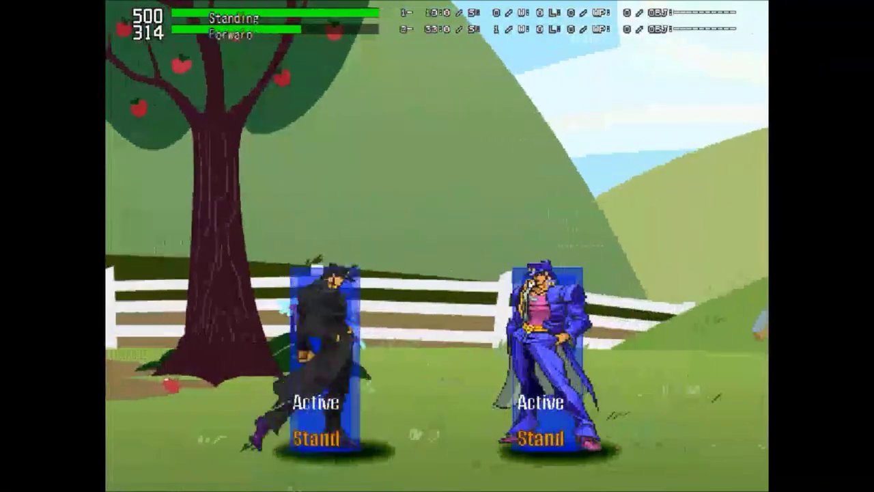
pyautogui.press('a')
pyautogui.press('Left')
pyautogui.press('Up')
pyautogui.press('a')
pyautogui.press('Down')
pyautogui.press('a')
pyautogui.press('c')
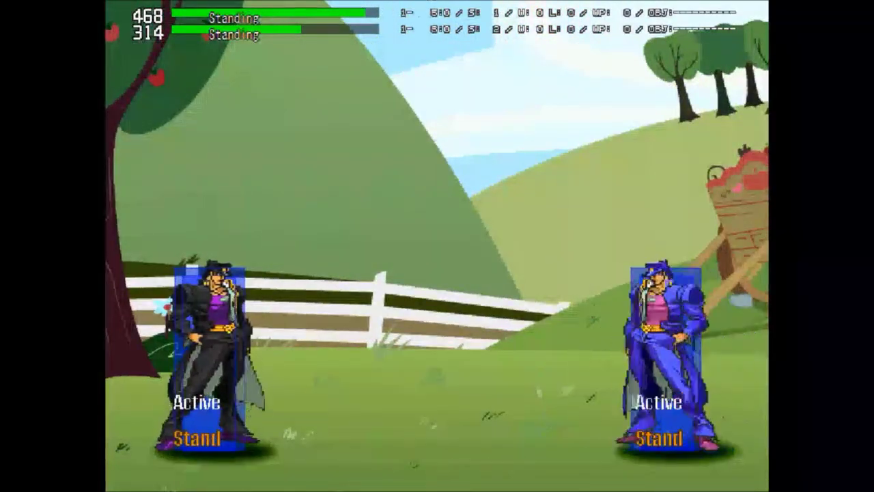
# - Approach the opponent on the ground and with jumps, and test Standing LK at close range
pyautogui.press('Down')
pyautogui.press('Left')
pyautogui.press('x')
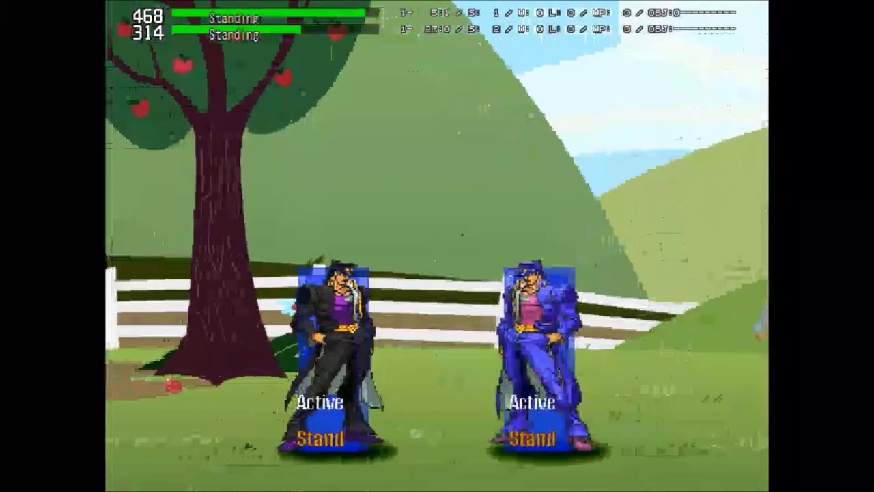
pyautogui.press('Up')
pyautogui.press('c')
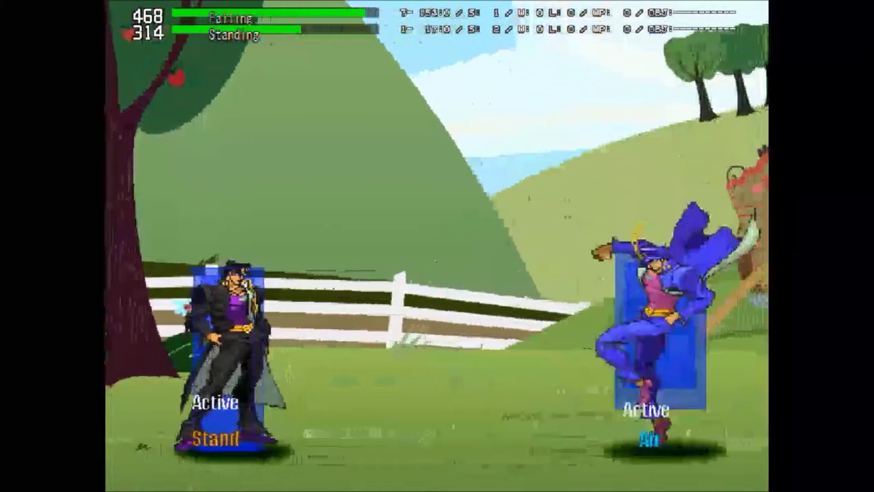
pyautogui.press('Right')
pyautogui.press('Left')
pyautogui.press('Up')
pyautogui.press('c')
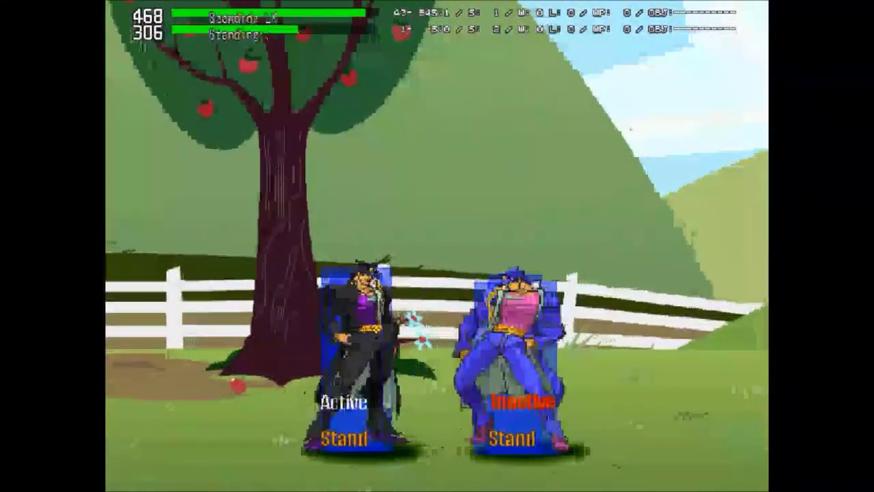
# - Test Crouching HK on the opponent at close range, followed by Jumping H
pyautogui.press('Down')
pyautogui.press('c')
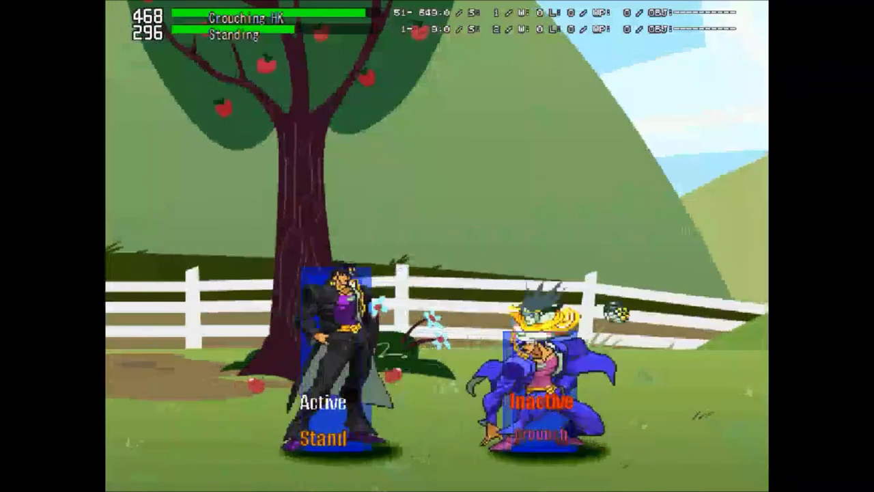
pyautogui.press('c')
pyautogui.press('Up')
pyautogui.press('c')
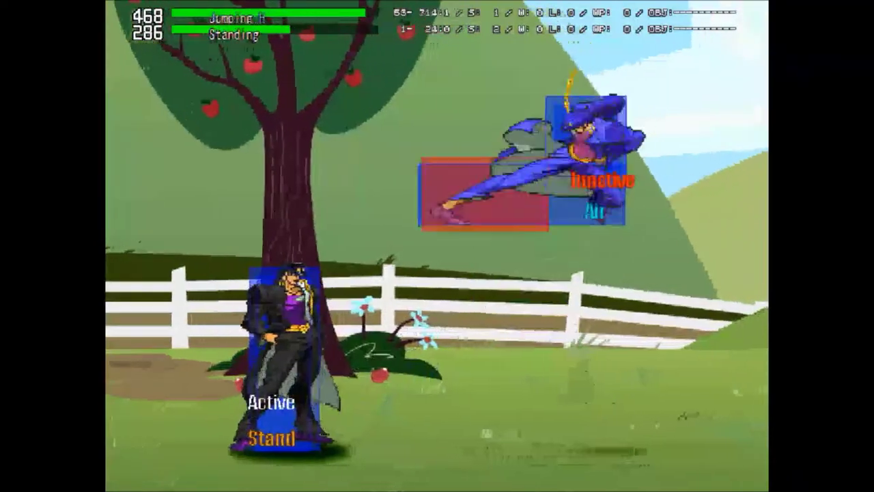
# - Test repeated jump attacks above the opponent, and end the test battle to return to the skill editor
pyautogui.press('Up')
pyautogui.press('Up')
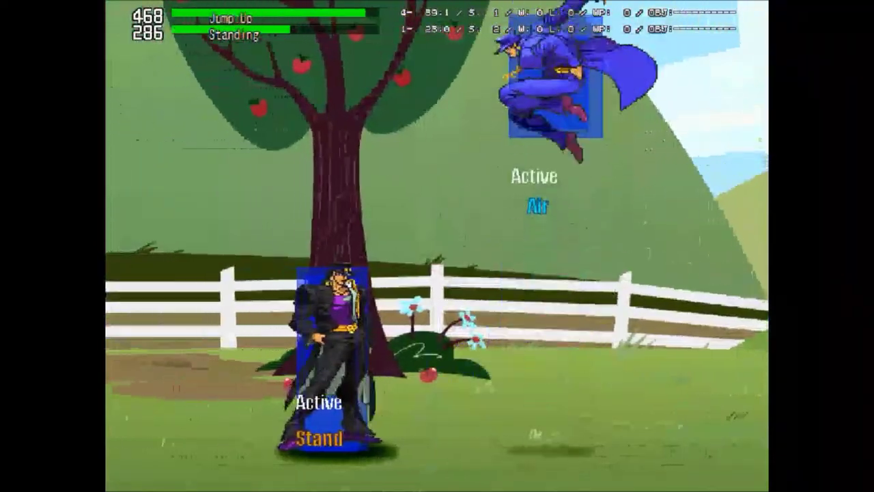
pyautogui.press('c')
pyautogui.press('Up')
pyautogui.press('c')
pyautogui.press('Up')
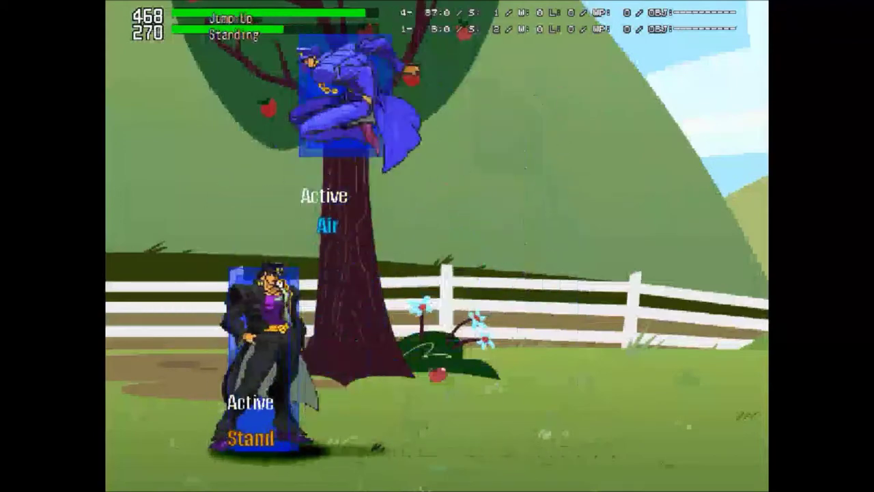
pyautogui.press('c')
pyautogui.press('Up')
pyautogui.press('c')
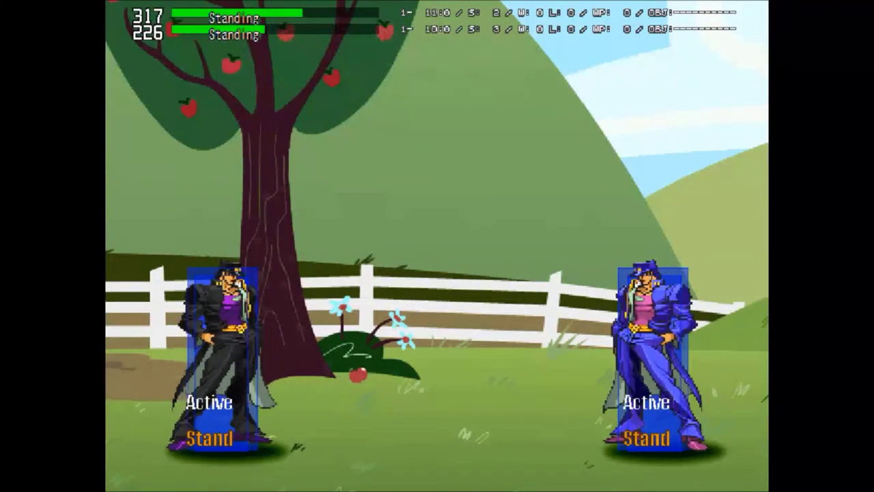
pyautogui.press('Escape')
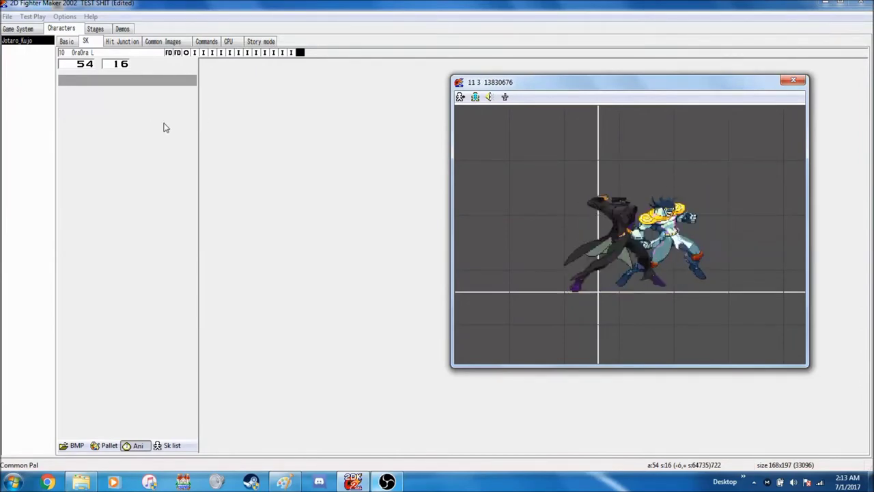
# - Go back through the skills from OraOra L to Standing LP, number 45, and open its initial set block
pyautogui.click(87, 64)
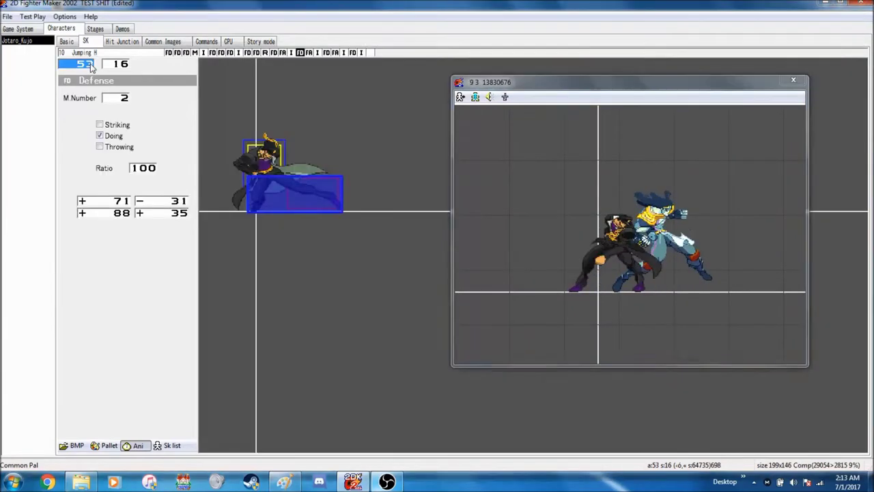
pyautogui.scroll(-2, 91, 67)
pyautogui.scroll(-1, 91, 67)
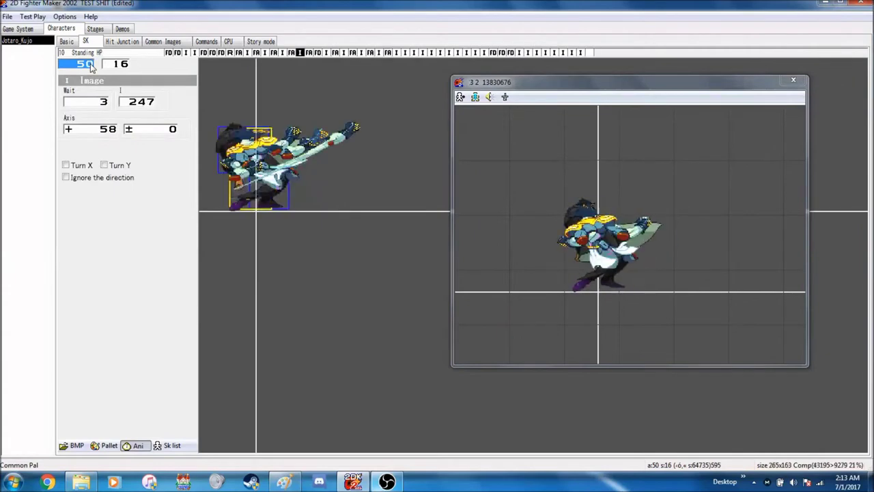
pyautogui.write('47')
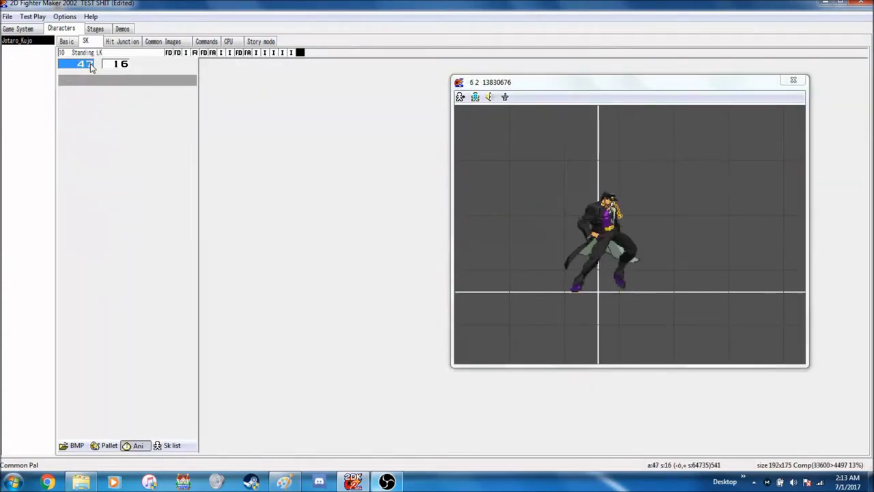
pyautogui.write('44')
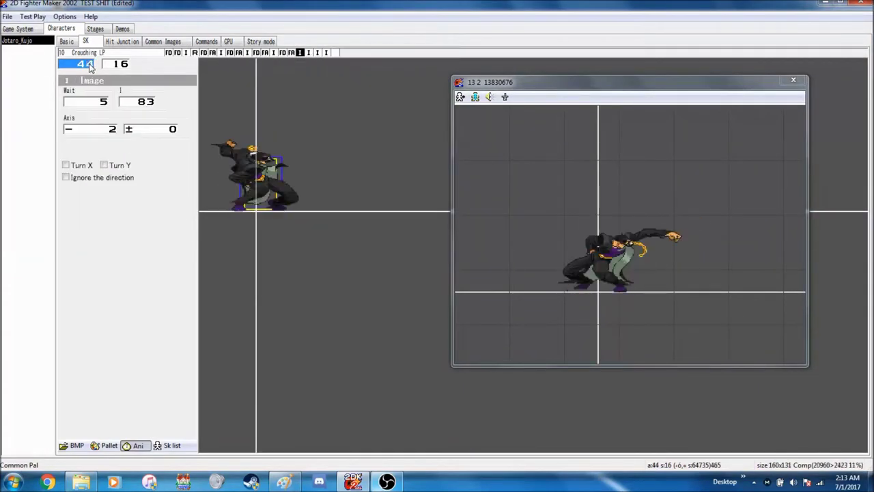
pyautogui.write('45')
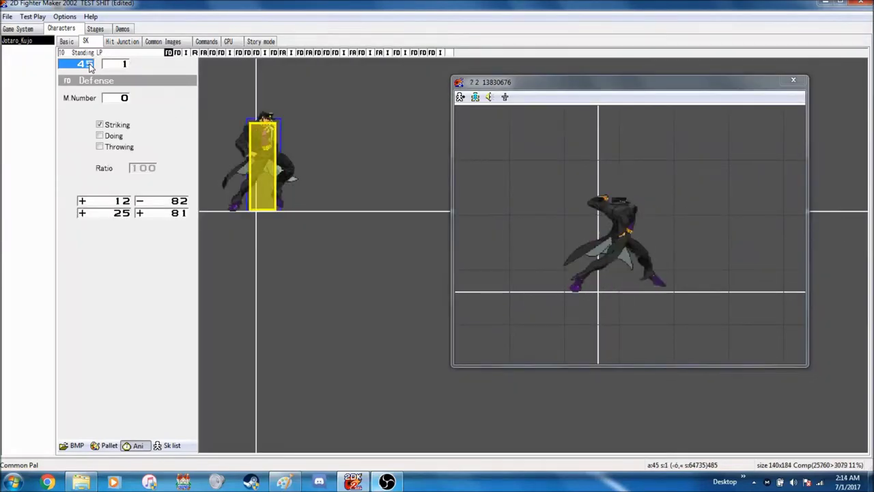
pyautogui.click(128, 54)
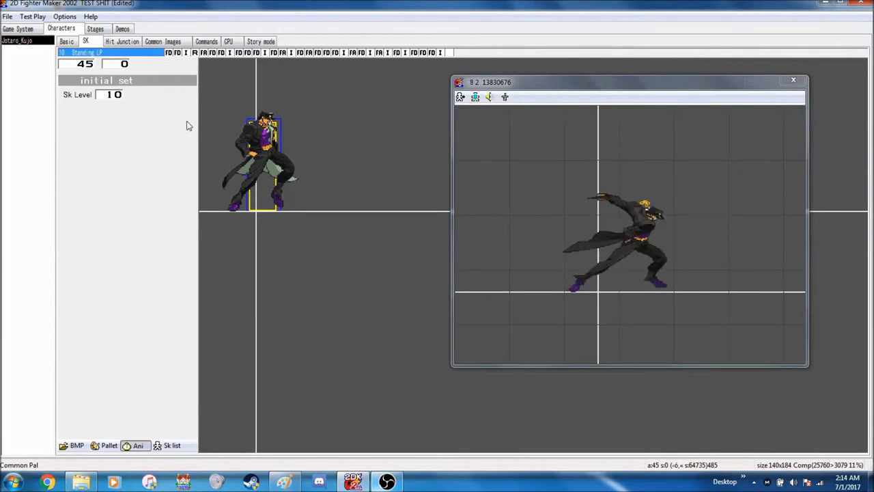
# - Show the collision boxes in the animation preview, and set Standing LP's Sk Level to 12
pyautogui.click(465, 98)
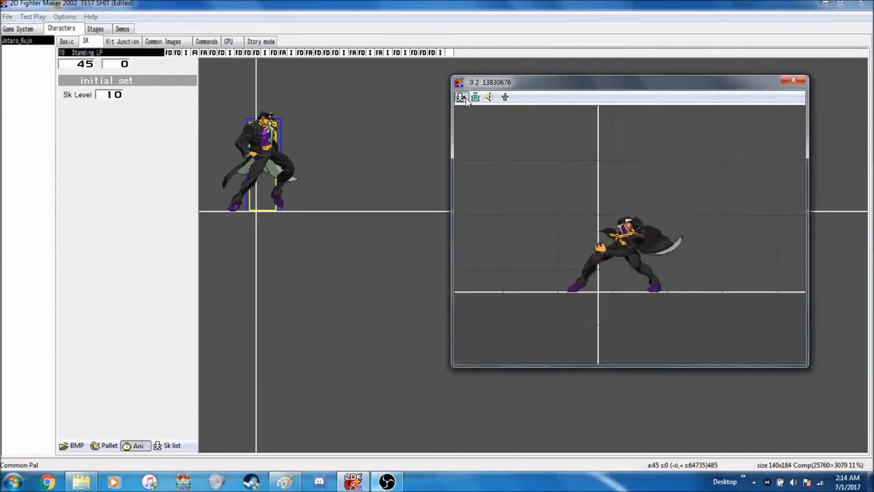
pyautogui.click(474, 98)
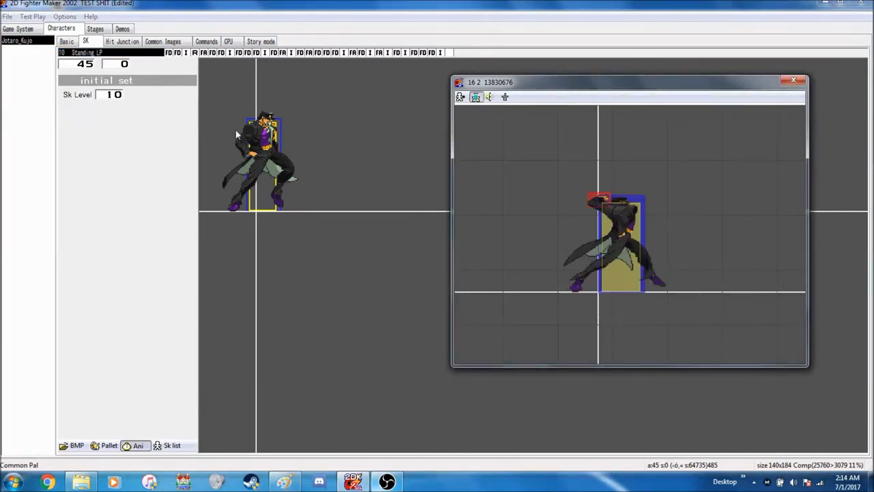
pyautogui.click(119, 99)
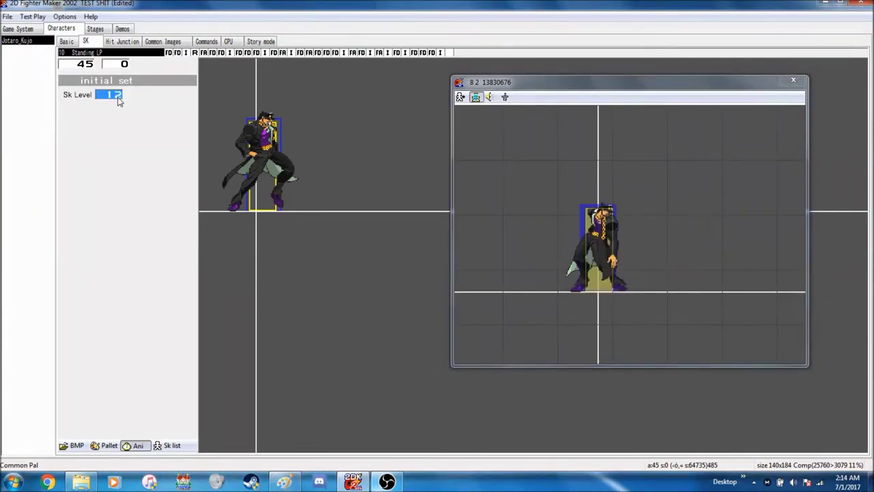
pyautogui.click(117, 99)
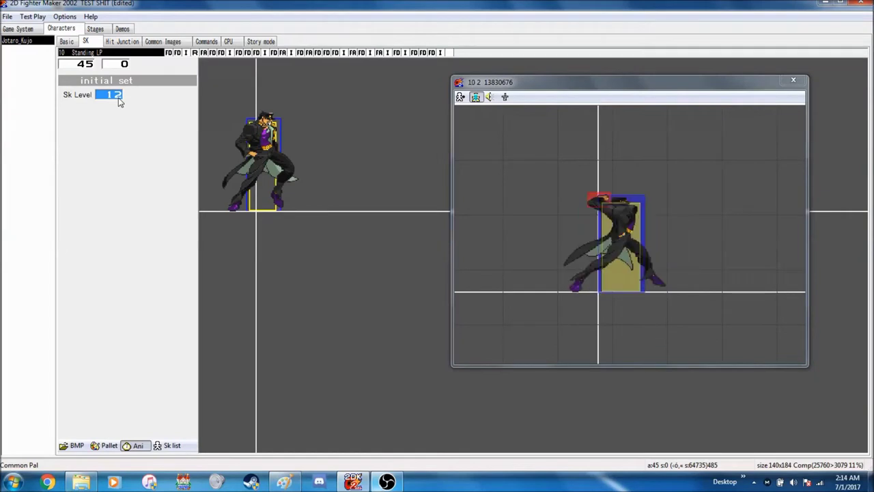
# - Switch to the Crouching LP skill, number 44, and set its Sk Level to 14
pyautogui.click(94, 67)
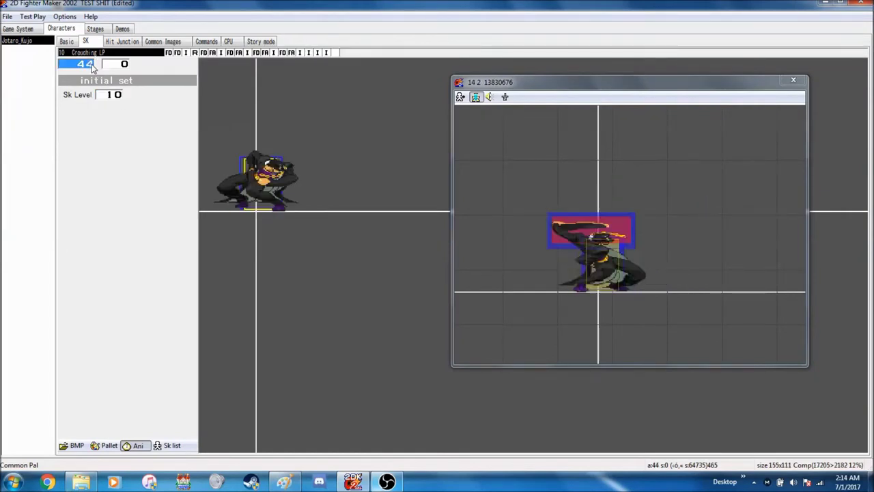
pyautogui.click(122, 94)
pyautogui.click(122, 95)
pyautogui.click(121, 96)
pyautogui.click(122, 96)
pyautogui.click(122, 96)
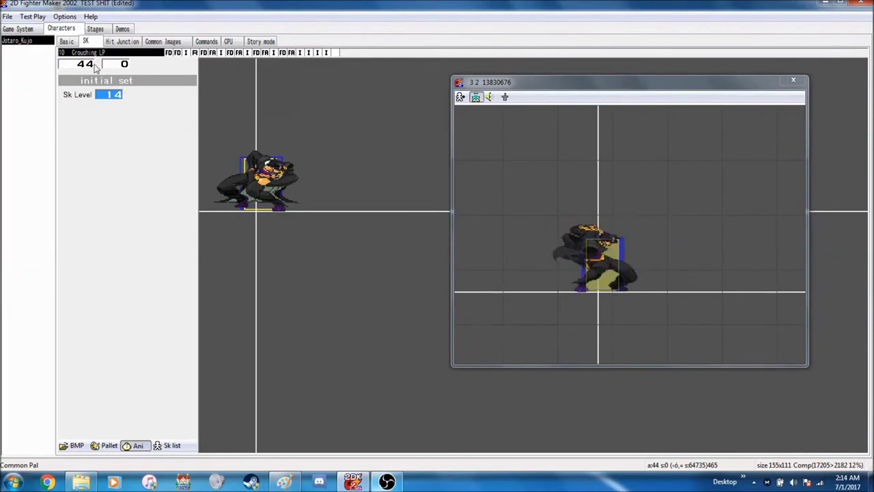
# - Add a Fail cancel condition to Standing LP, skill 45, and move it to the start of the skill's blocks
pyautogui.click(88, 64)
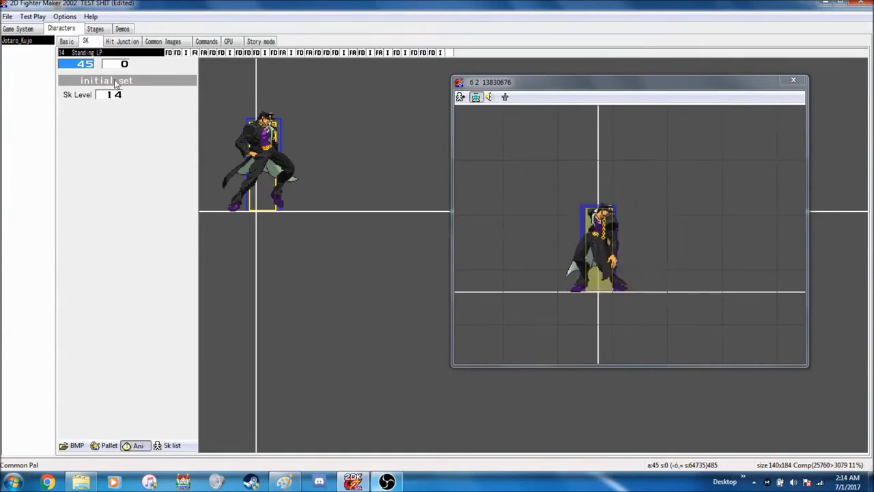
pyautogui.click(185, 55)
pyautogui.rightClick(185, 54)
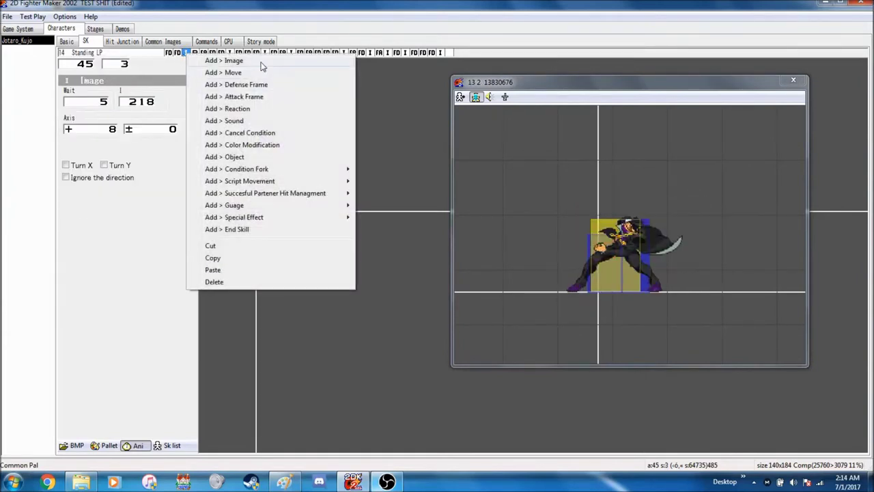
pyautogui.click(222, 132)
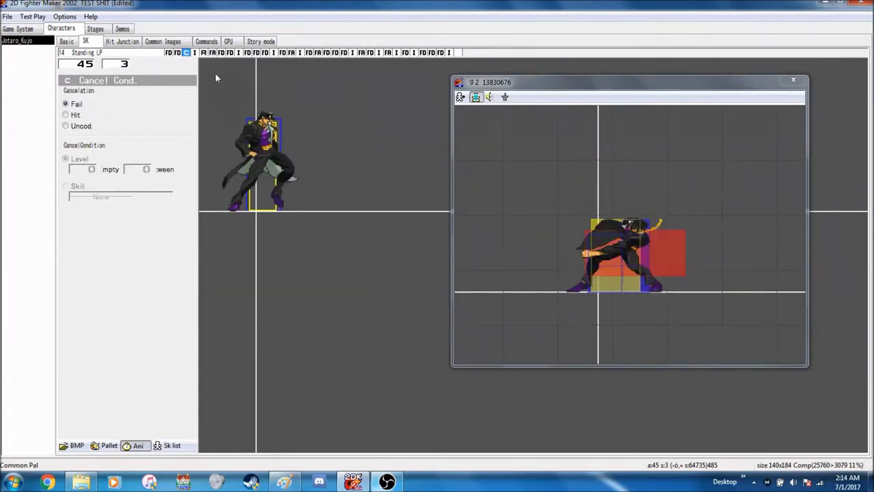
pyautogui.hotkey('ctrl', 'x')
pyautogui.click(168, 55)
pyautogui.hotkey('ctrl', 'v')
# - Paste the Fail cancel condition at the start of Crouching LP, number 44, and of the skills after Standing LP up to Jumping L, number 48
pyautogui.click(93, 64)
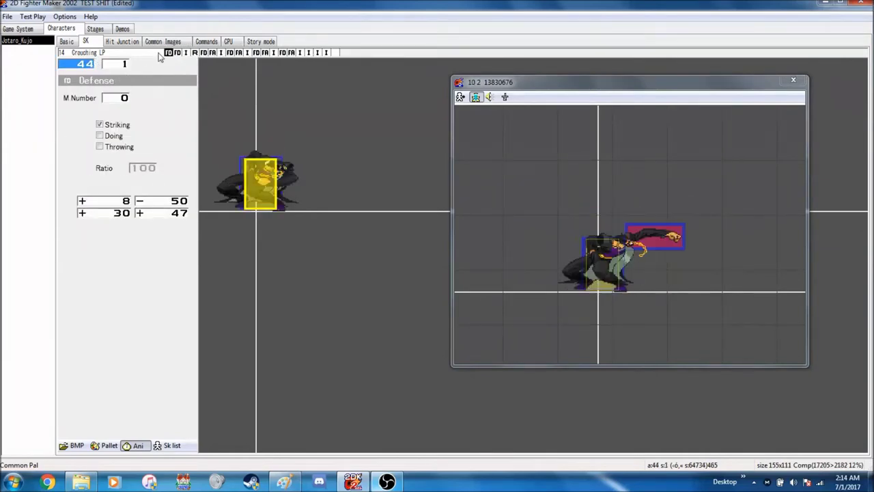
pyautogui.scroll(2, 91, 67)
pyautogui.hotkey('ctrl', 'v')
pyautogui.rightClick(91, 67)
pyautogui.hotkey('ctrl', 'v')
pyautogui.rightClick(90, 67)
pyautogui.hotkey('ctrl', 'v')
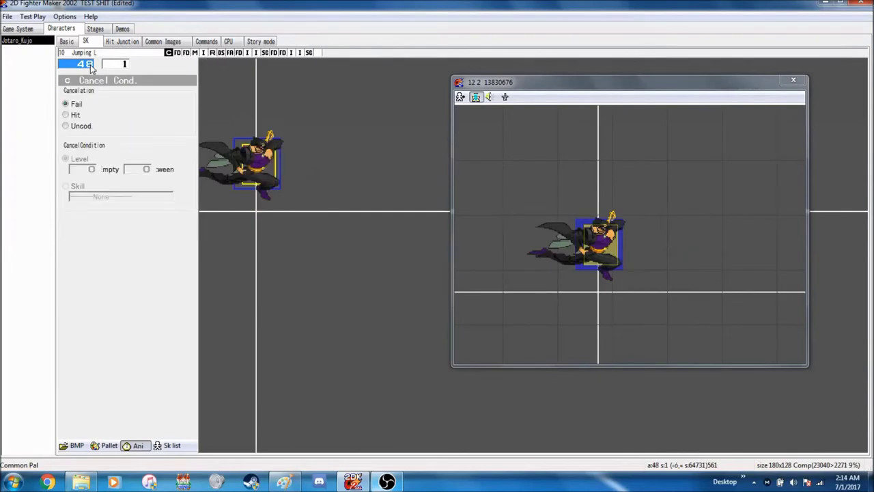
# - Paste the Fail cancel condition into the remaining attack skills through OraOra L, number 54, and return to Standing LP
pyautogui.scroll(2, 91, 67)
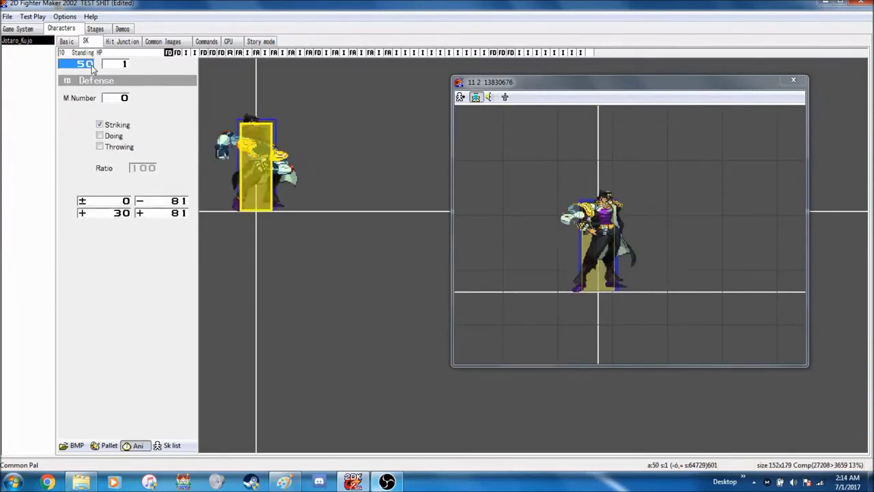
pyautogui.scroll(2, 91, 67)
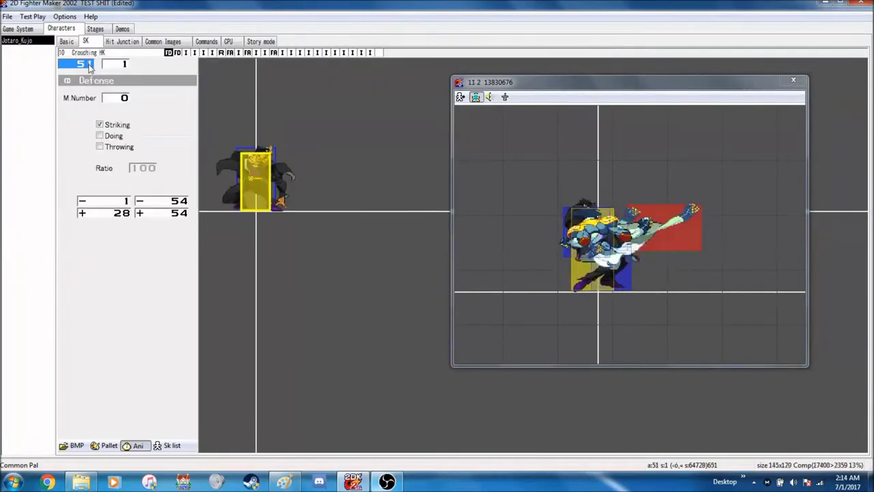
pyautogui.scroll(1, 91, 65)
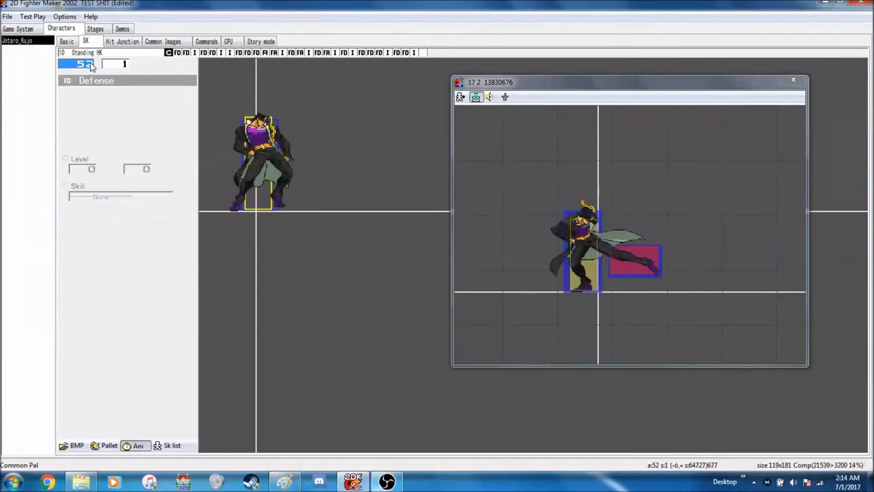
pyautogui.scroll(1, 91, 65)
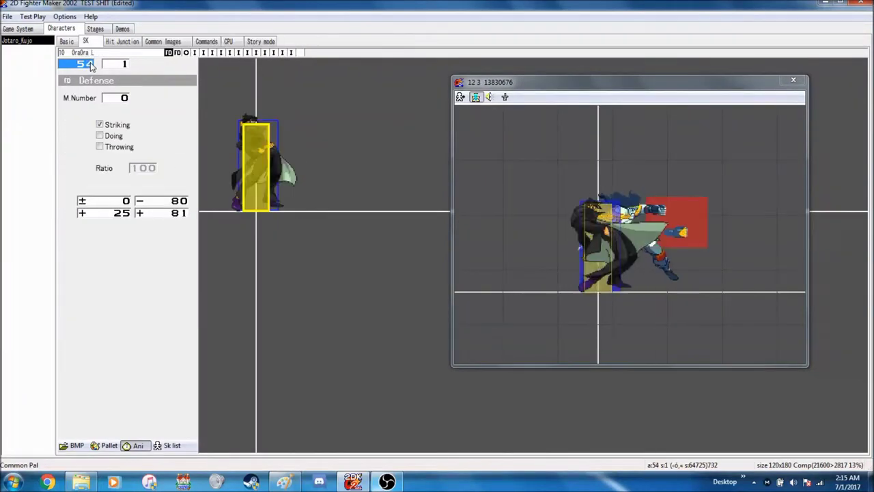
pyautogui.scroll(-3, 91, 65)
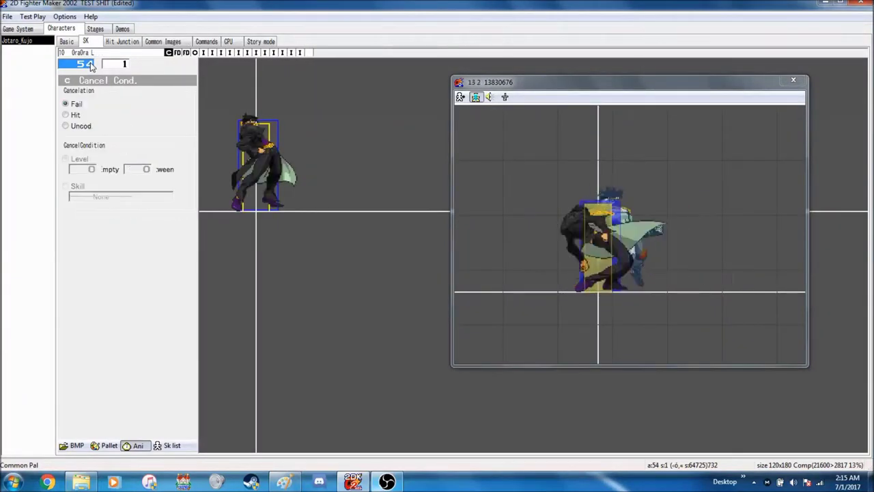
pyautogui.scroll(-4, 91, 65)
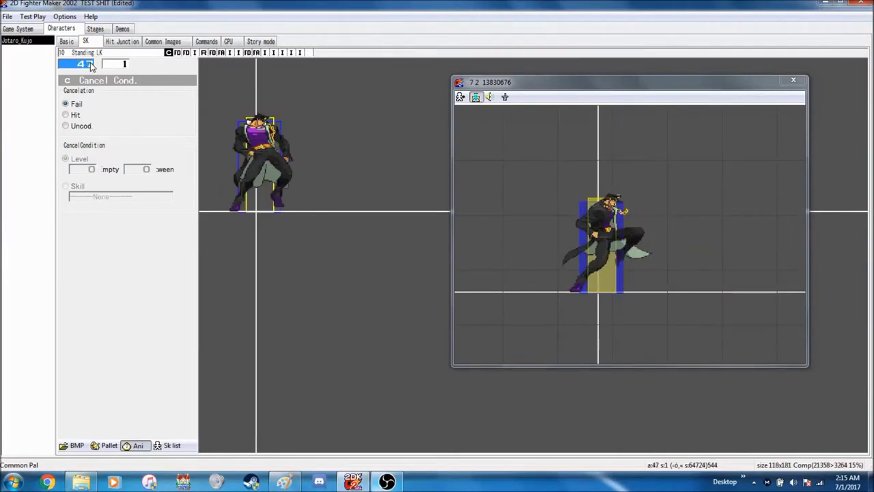
pyautogui.scroll(-3, 91, 65)
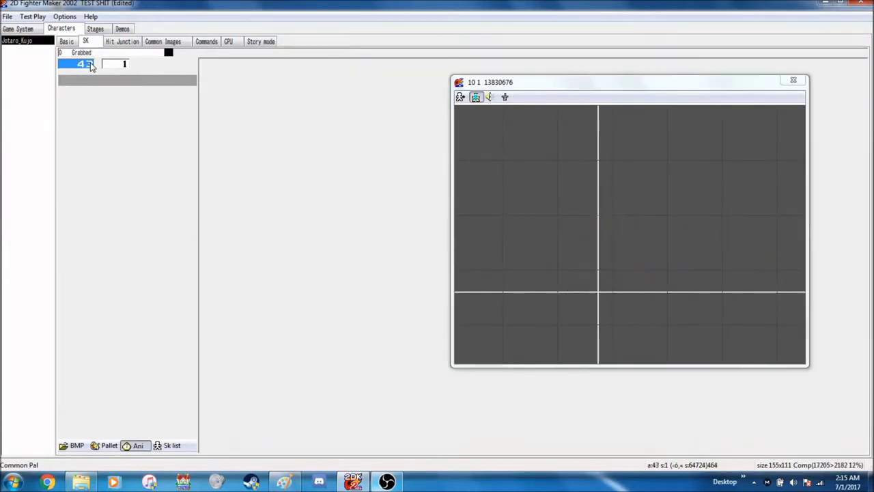
pyautogui.scroll(1, 91, 65)
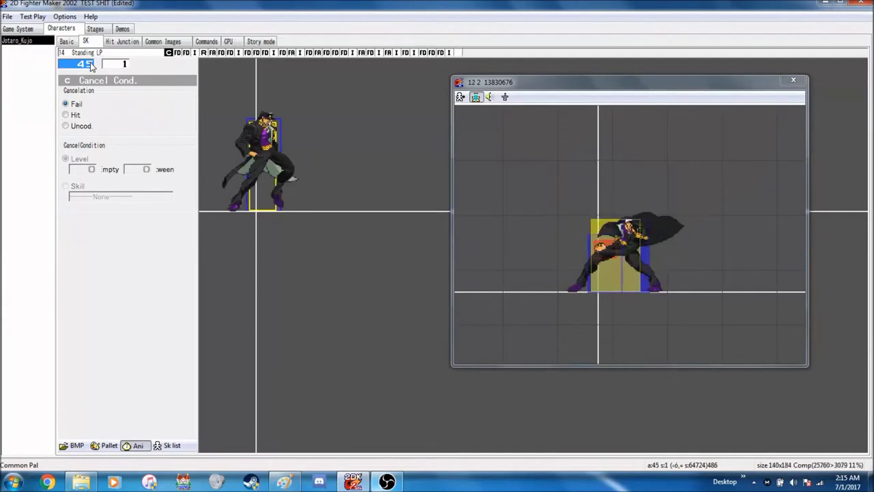
# - Examine the attack and defense frames of Standing LP, including the attack frames at blocks 6 and 15
pyautogui.click(308, 53)
pyautogui.click(291, 52)
pyautogui.click(248, 54)
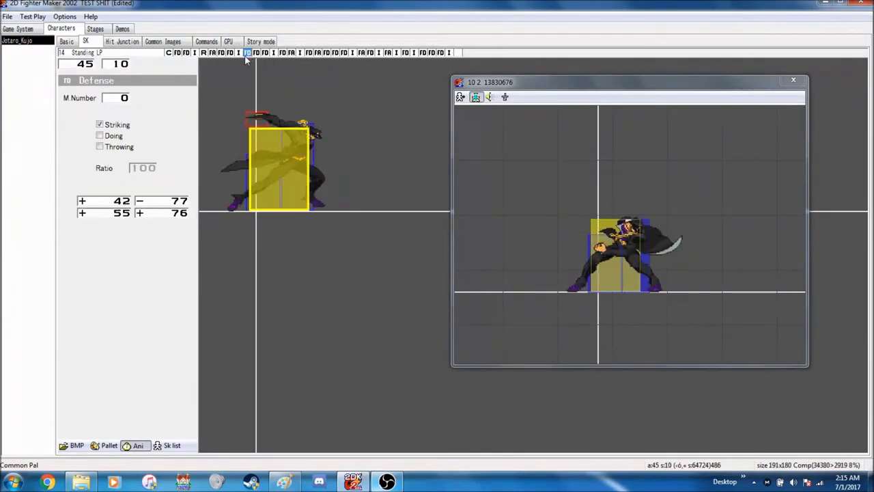
pyautogui.click(239, 54)
pyautogui.click(213, 53)
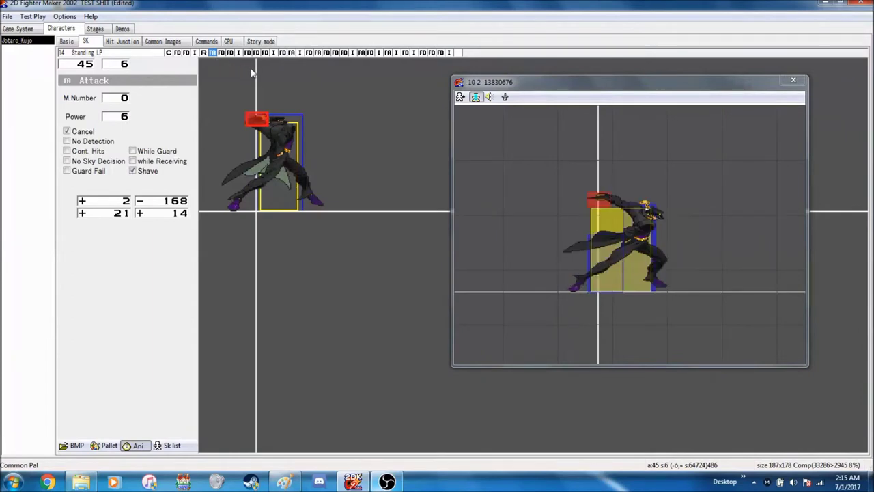
pyautogui.click(291, 54)
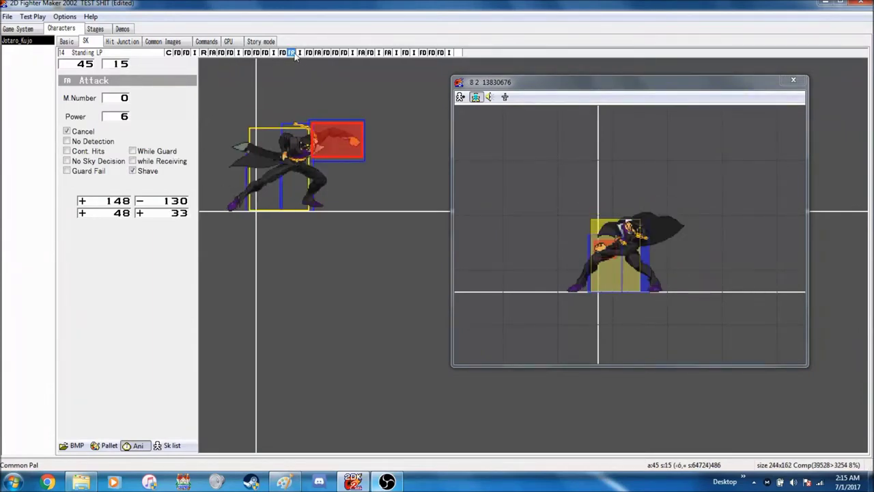
pyautogui.moveTo(293, 54)
pyautogui.mouseDown()
pyautogui.moveTo(457, 65)
pyautogui.moveTo(289, 64)
pyautogui.mouseUp()
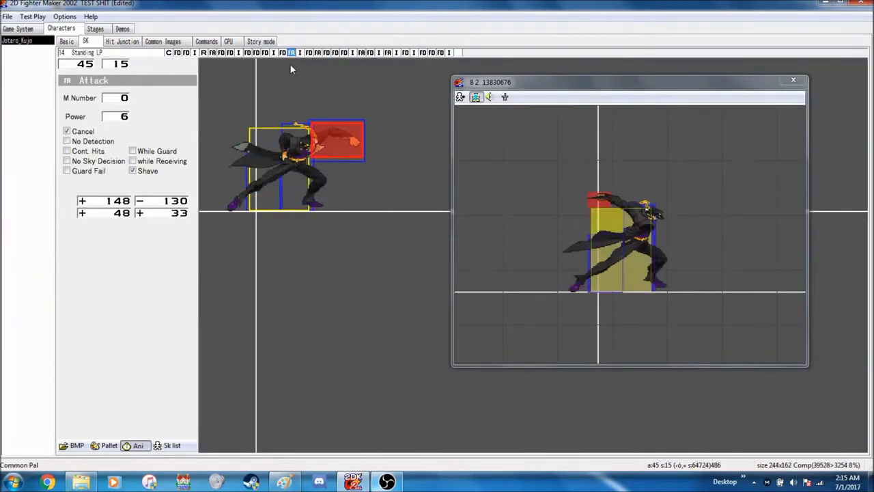
# - Examine the block sequence of Standing LK, number 47, for comparison, and go back to Standing LP
pyautogui.click(90, 64)
pyautogui.moveTo(185, 54); pyautogui.dragTo(332, 75)
pyautogui.click(94, 64)
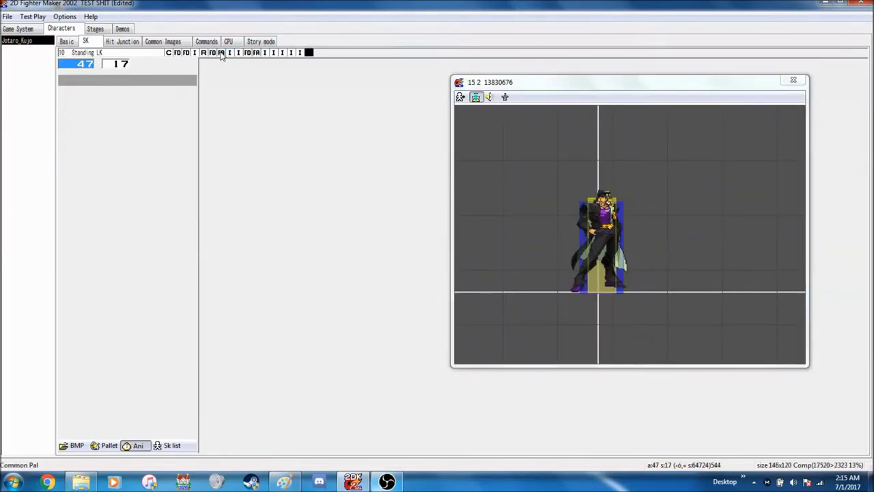
pyautogui.click(193, 56)
pyautogui.moveTo(229, 57); pyautogui.dragTo(261, 58)
pyautogui.click(88, 64)
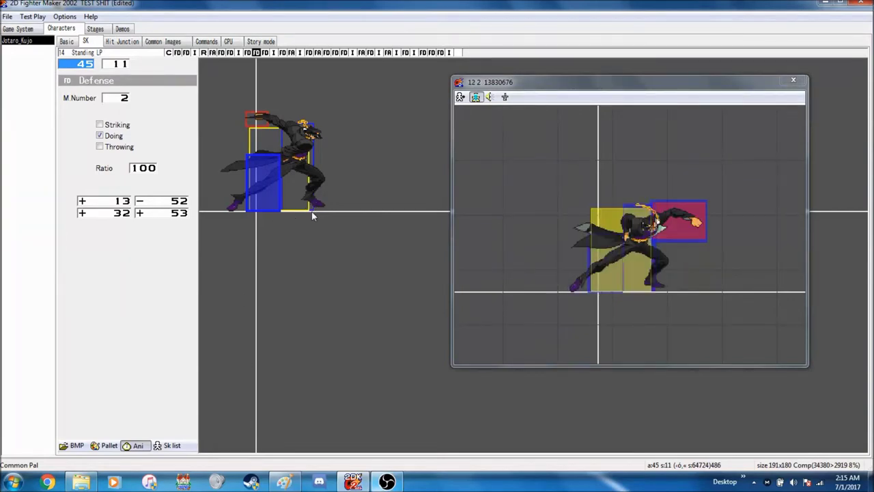
# - Add a cancel condition before Standing LP's attack frame at block 15, set to Hit with a level range of 0 to 30
pyautogui.moveTo(252, 54)
pyautogui.mouseDown()
pyautogui.moveTo(194, 56)
pyautogui.moveTo(250, 61)
pyautogui.mouseUp()
pyautogui.click(212, 53)
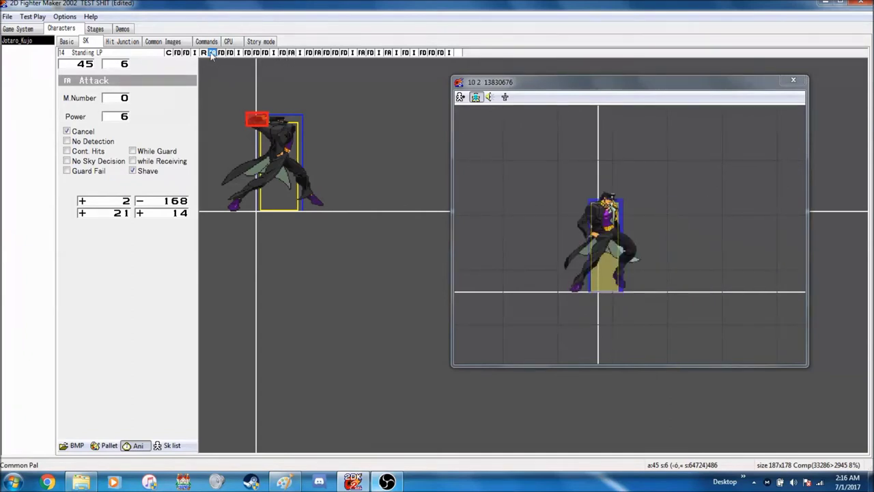
pyautogui.click(291, 54)
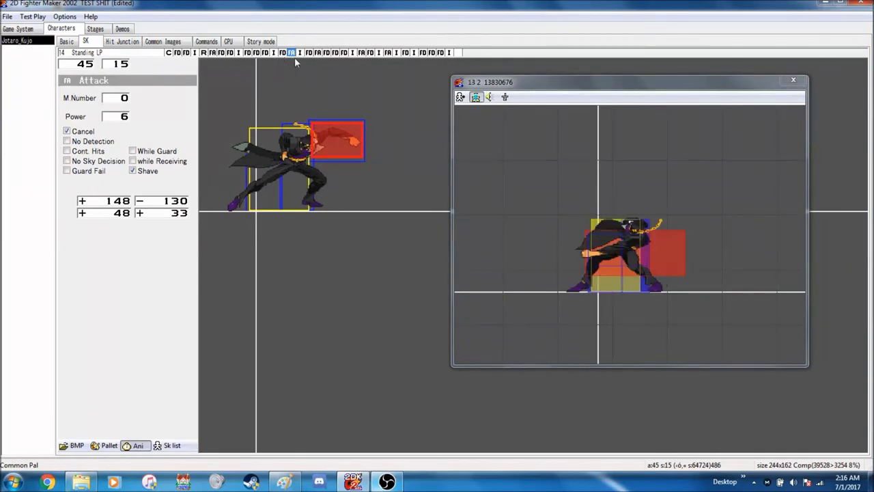
pyautogui.rightClick(291, 54)
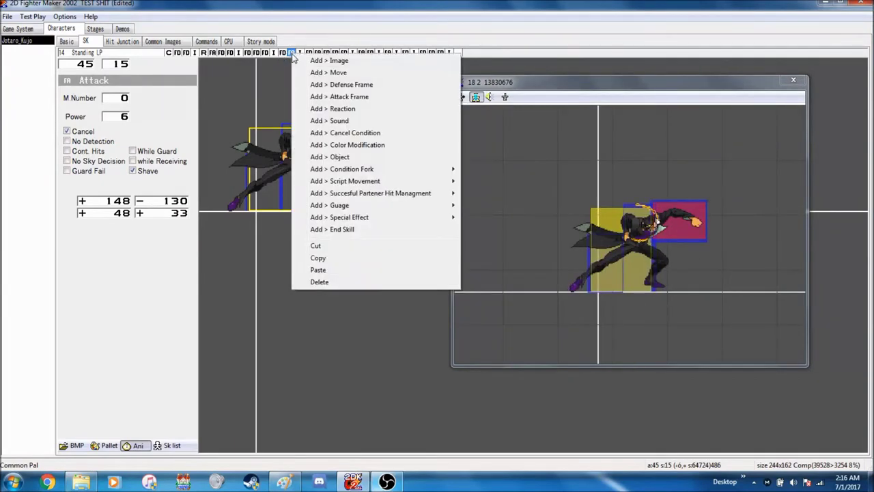
pyautogui.click(351, 133)
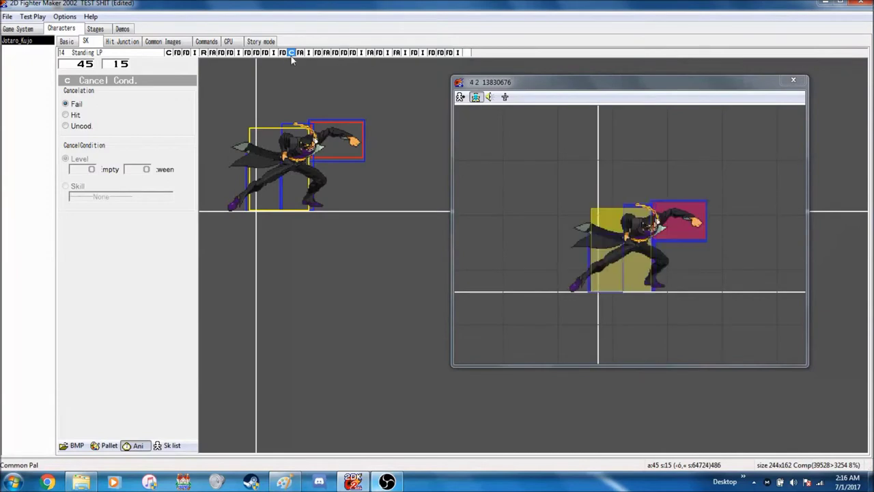
pyautogui.click(66, 114)
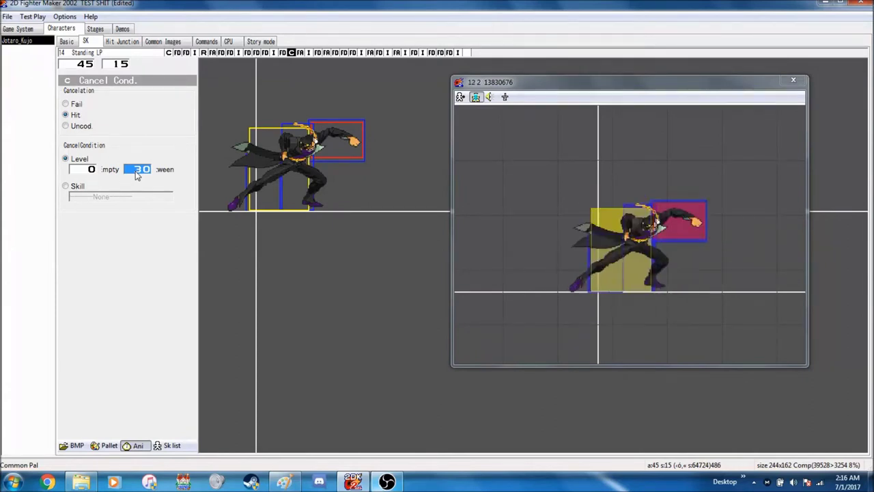
# - Set Standing LP's Sk Level to 13, and check it against the level range in the Hit cancel condition
pyautogui.click(114, 54)
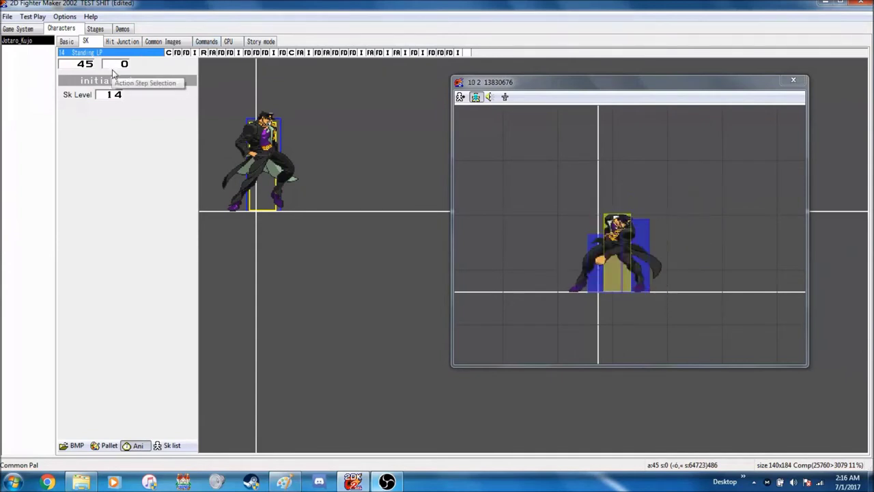
pyautogui.doubleClick(115, 95)
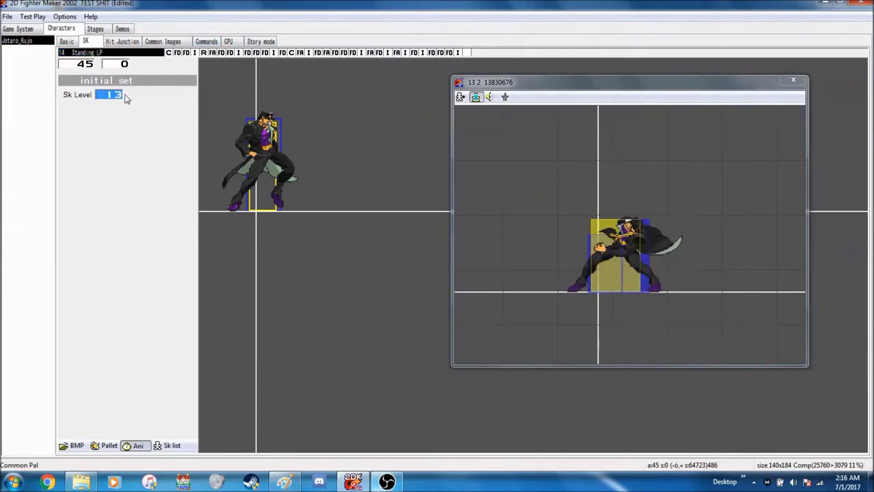
pyautogui.click(291, 52)
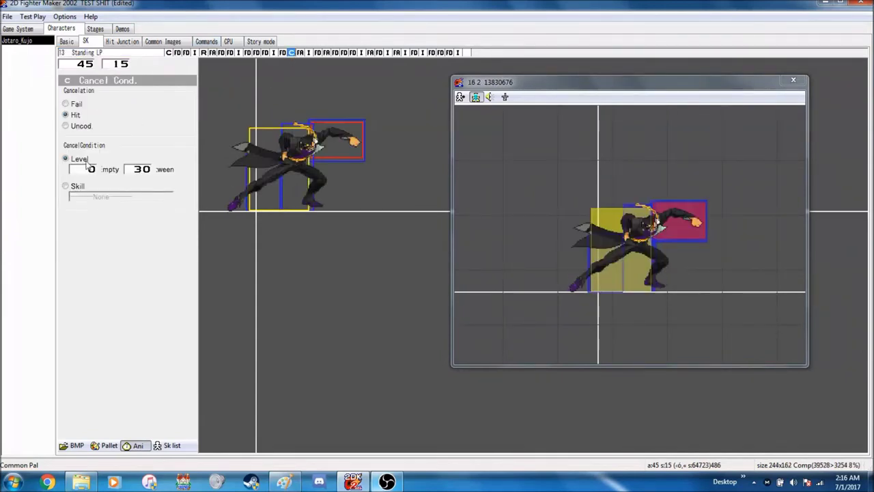
pyautogui.click(114, 54)
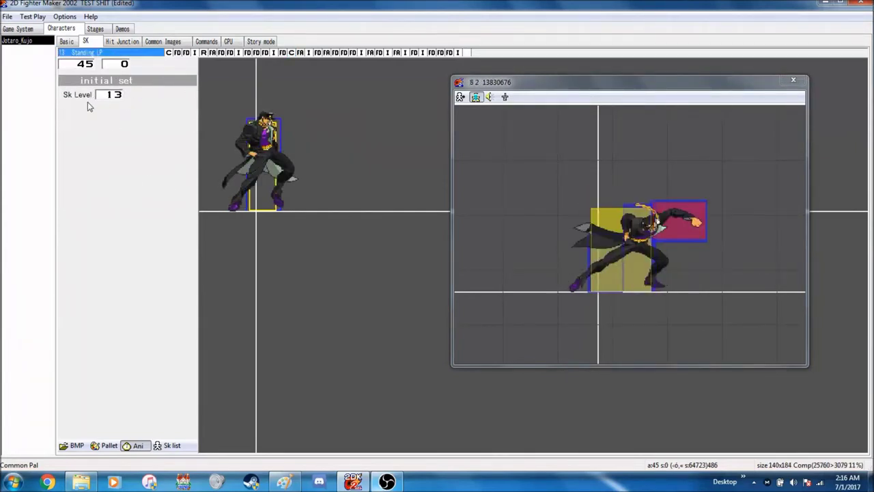
# - Set the lower level of Standing LP's Hit cancel condition at block 15 to 14
pyautogui.click(291, 53)
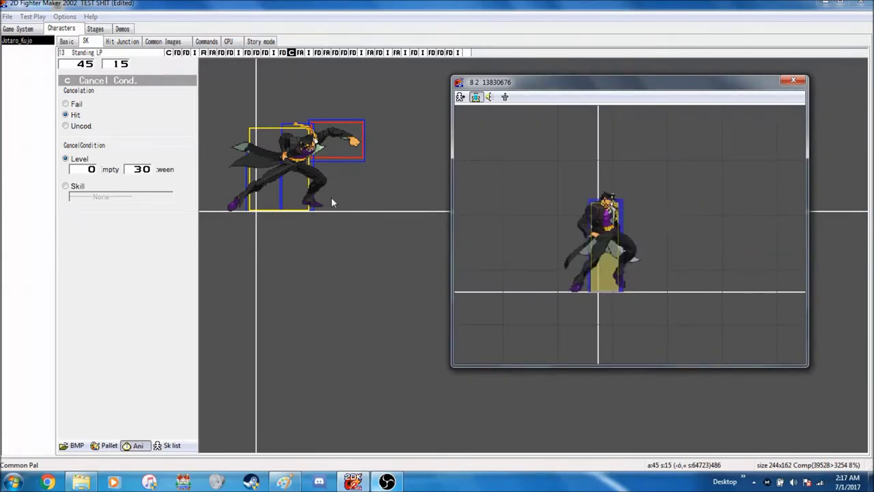
pyautogui.click(86, 172)
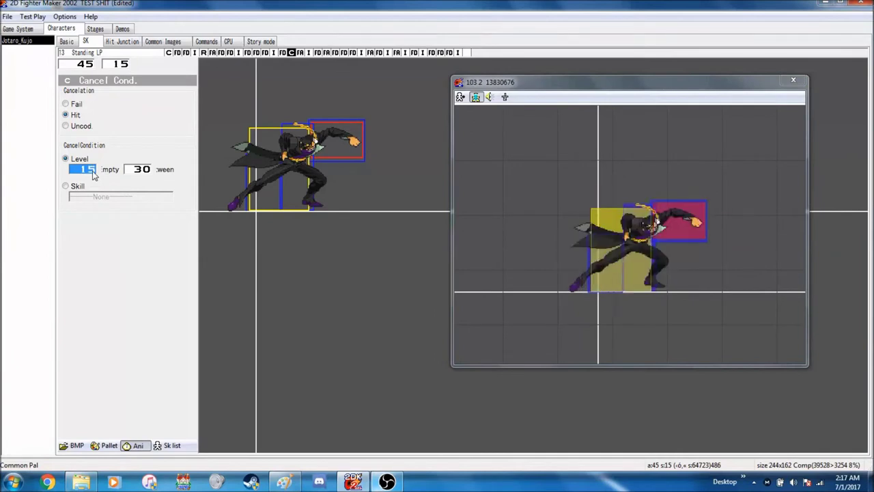
pyautogui.click(122, 53)
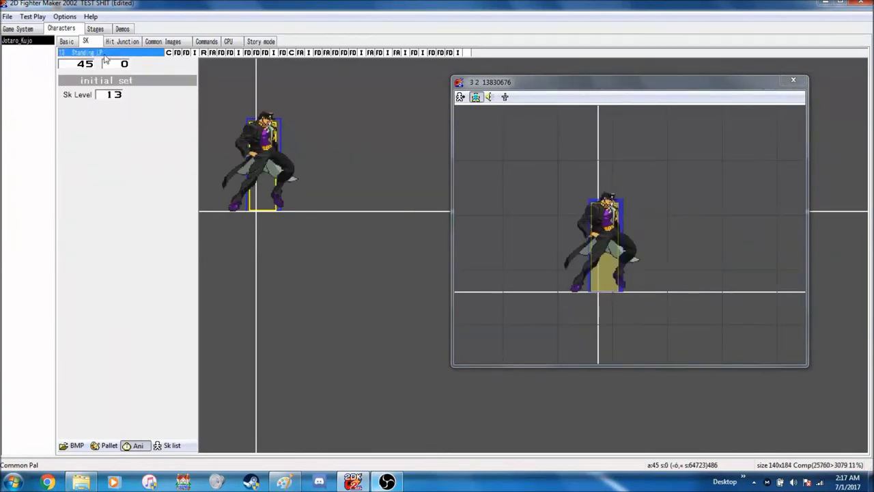
pyautogui.click(290, 54)
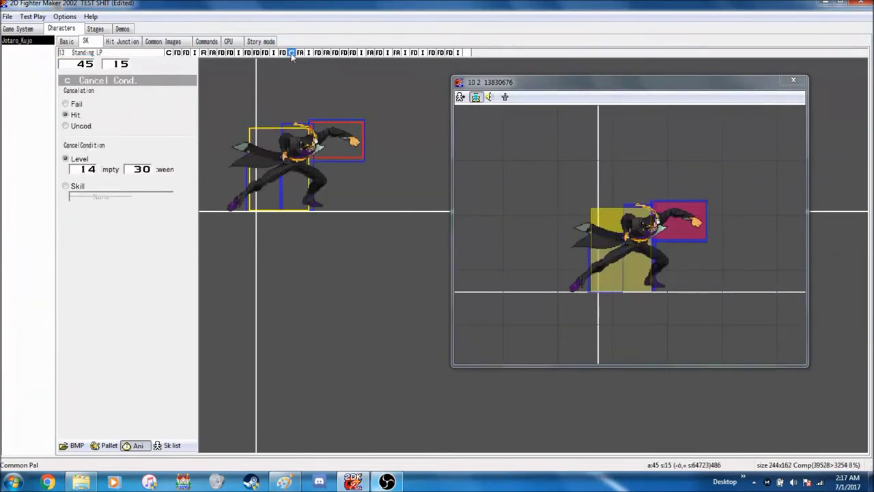
# - Compare Crouching LP's Sk Level with the level range of Standing LP's Hit cancel condition
pyautogui.click(91, 63)
pyautogui.click(108, 53)
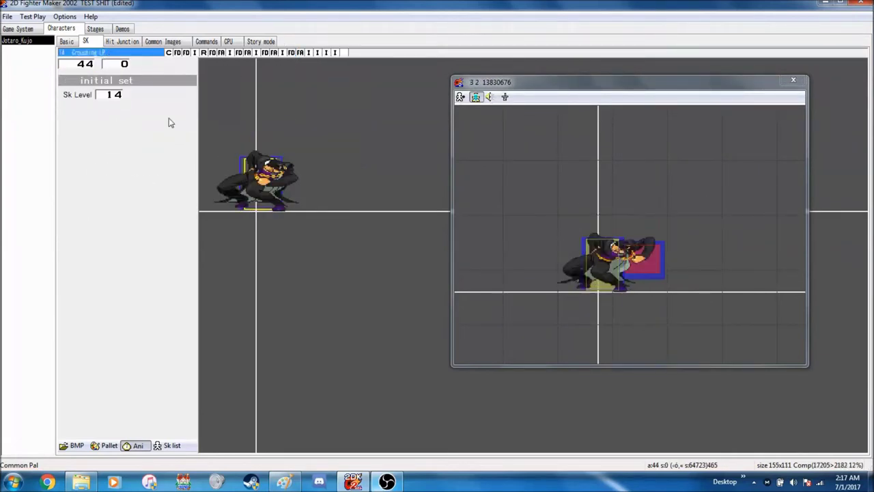
pyautogui.click(86, 64)
pyautogui.scroll(1, 89, 65)
pyautogui.click(292, 53)
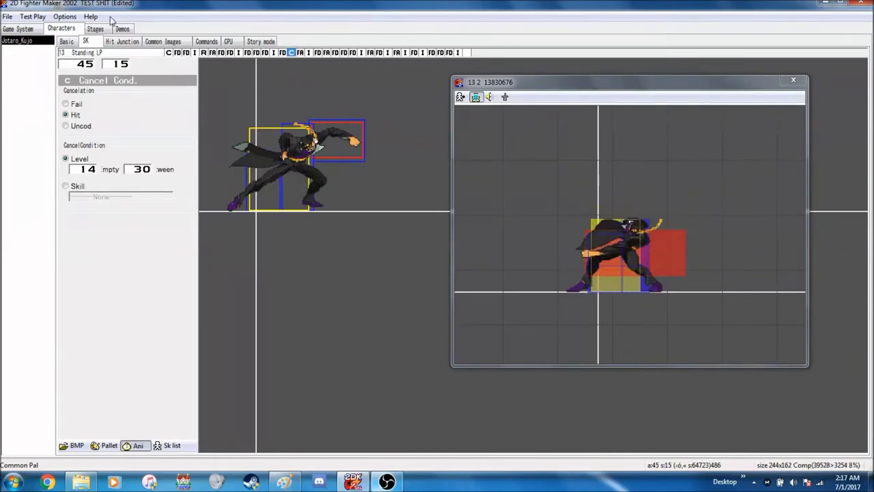
# - Start a test battle between two Jotaro_Kujo players on the tutorial stage and try Crouching LK and Crouching LP on the opponent
pyautogui.click(39, 20)
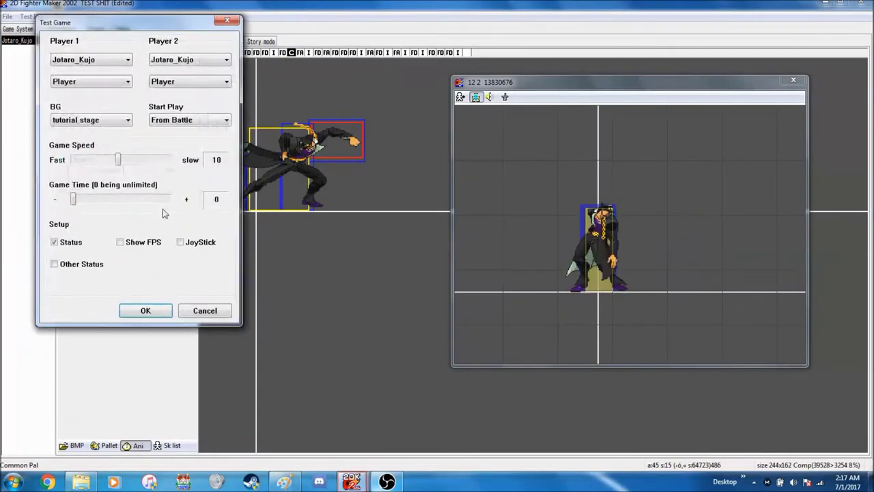
pyautogui.click(145, 310)
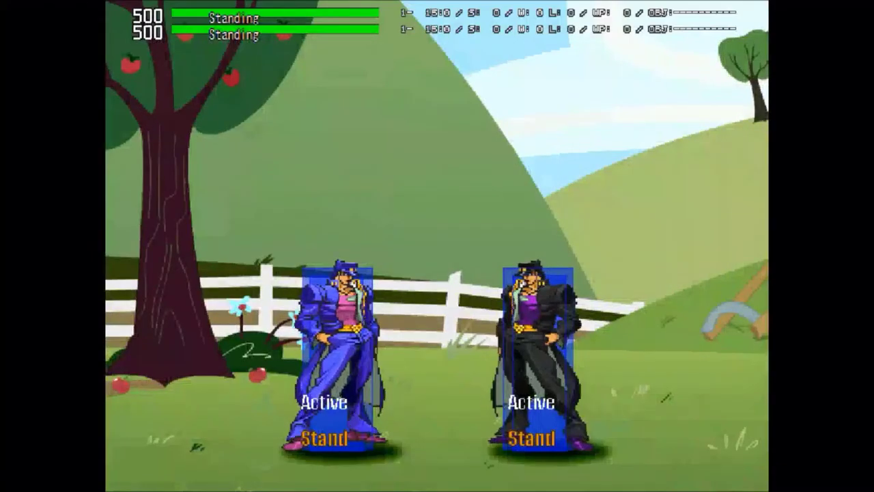
pyautogui.press('z')
pyautogui.press('Down')
pyautogui.press('z')
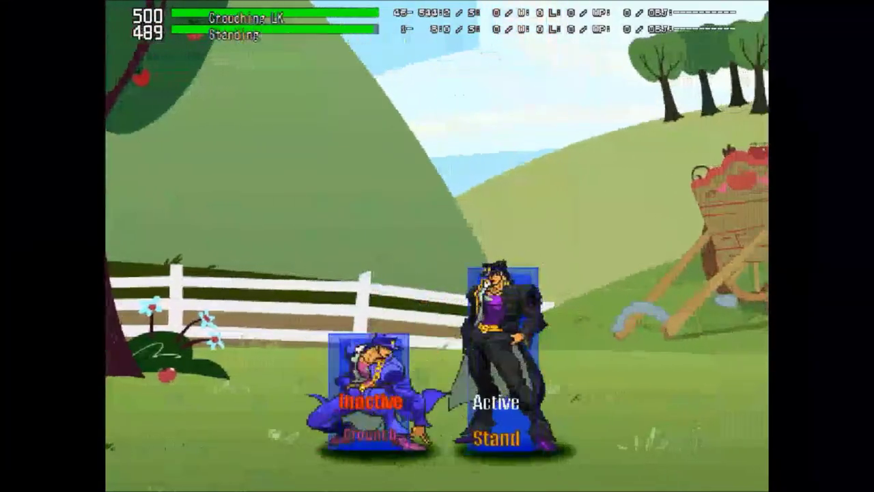
pyautogui.press('a')
pyautogui.press('a')
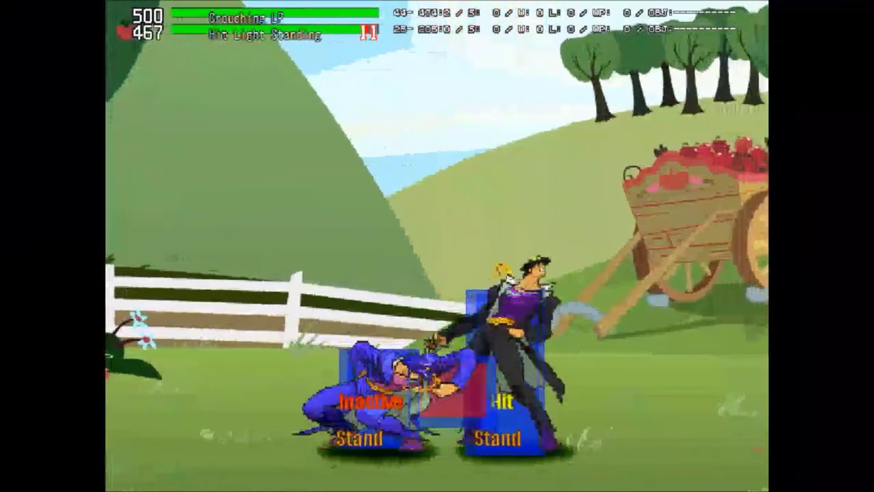
# - Alternate Standing LP and Crouching LP against the opponent to test the new Hit cancel
pyautogui.press('a')
pyautogui.press('Down')
pyautogui.press('a')
pyautogui.press('a')
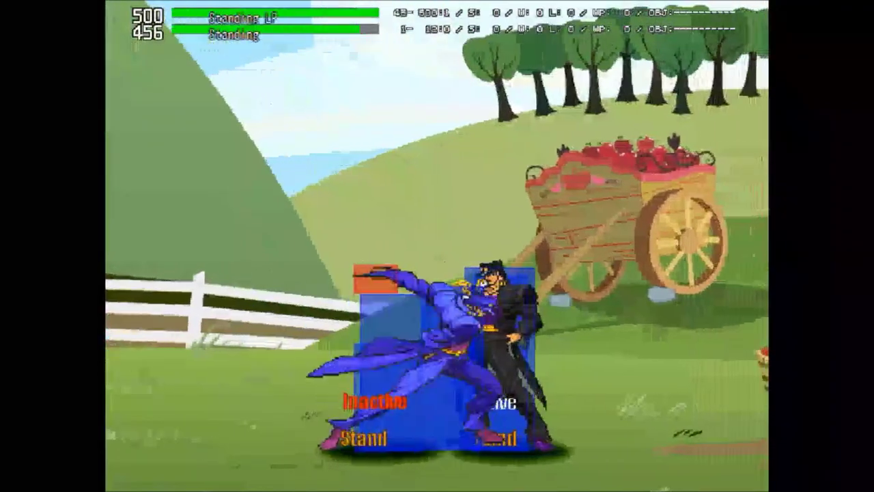
pyautogui.press('Down')
pyautogui.press('a')
pyautogui.press('a')
pyautogui.press('Down')
pyautogui.press('a')
# - Jump over the opponent and test repeated Crouching LP hits from the other side
pyautogui.press('Up')
pyautogui.press('Right')
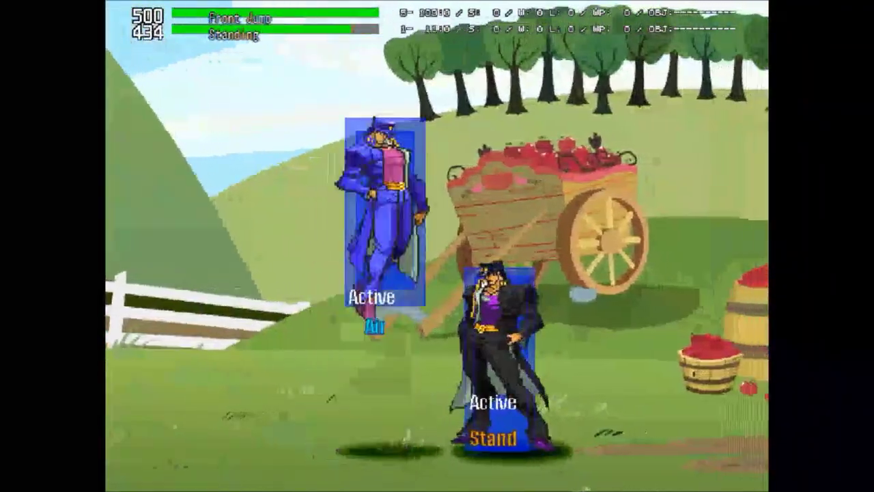
pyautogui.press('a')
pyautogui.press('Down')
pyautogui.press('a')
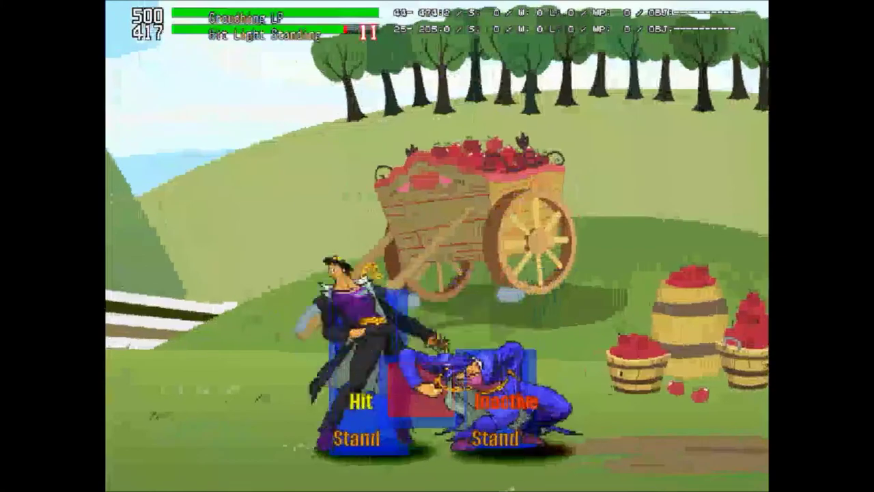
pyautogui.press('a')
pyautogui.press('a')
pyautogui.press('a')
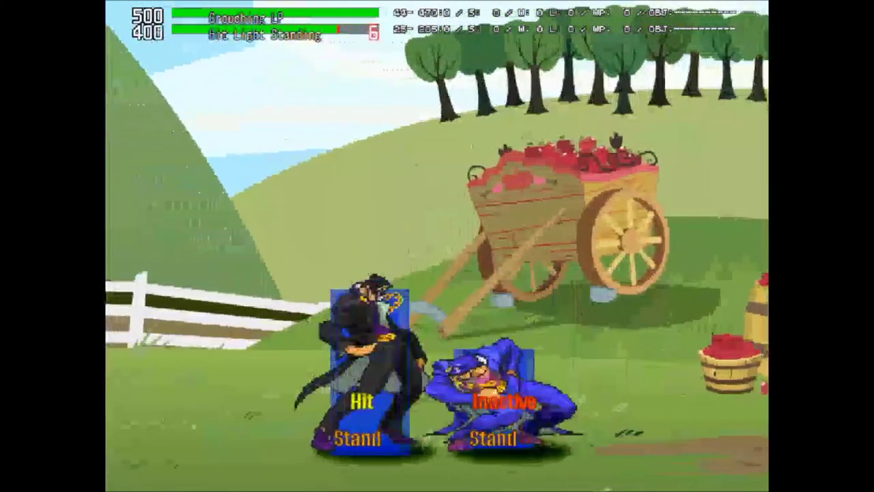
# - Walk back into range and retest Crouching LP on the standing opponent
pyautogui.press('Left')
pyautogui.press('Down')
pyautogui.press('a')
pyautogui.press('Left')
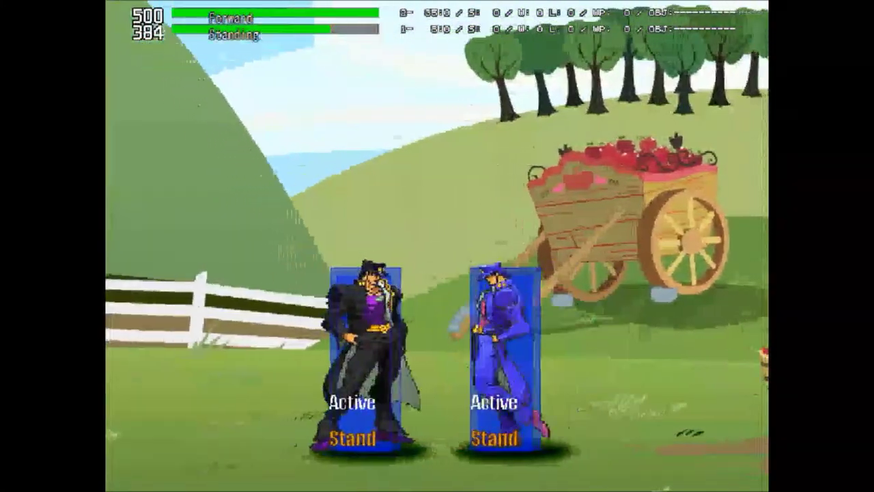
pyautogui.press('Down')
pyautogui.press('Down')
pyautogui.press('a')
pyautogui.press('a')
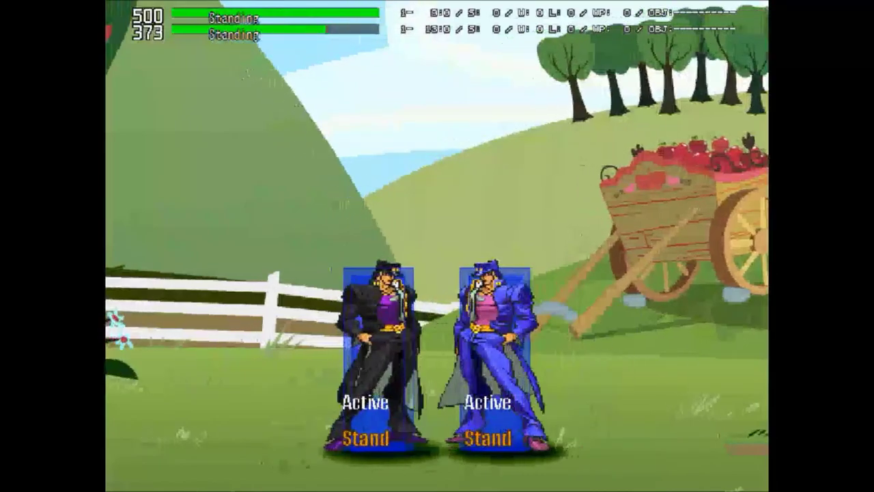
# - Land repeated light punches while advancing on the opponent to check how they chain together
pyautogui.press('a')
pyautogui.press('a')
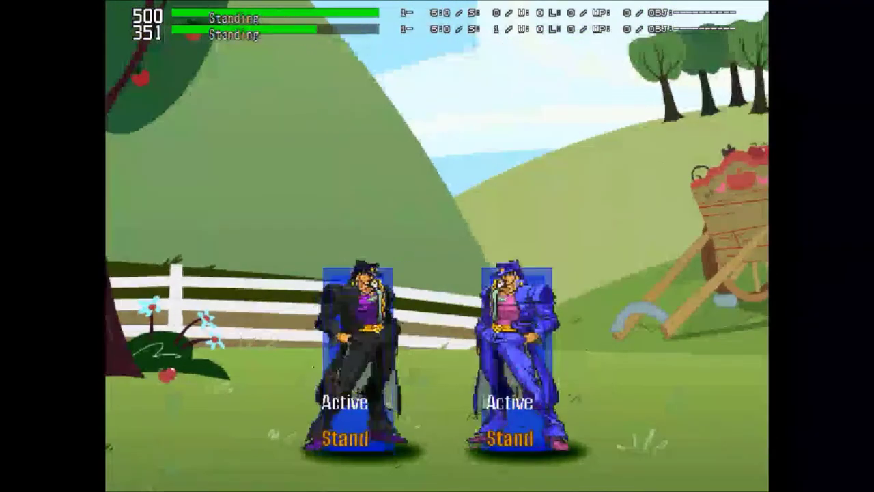
pyautogui.press('a')
pyautogui.press('a')
pyautogui.press('a')
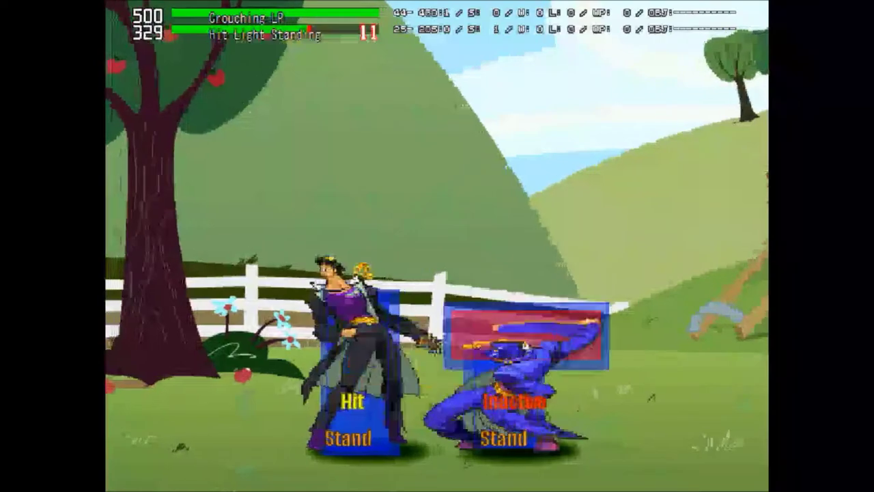
pyautogui.press('a')
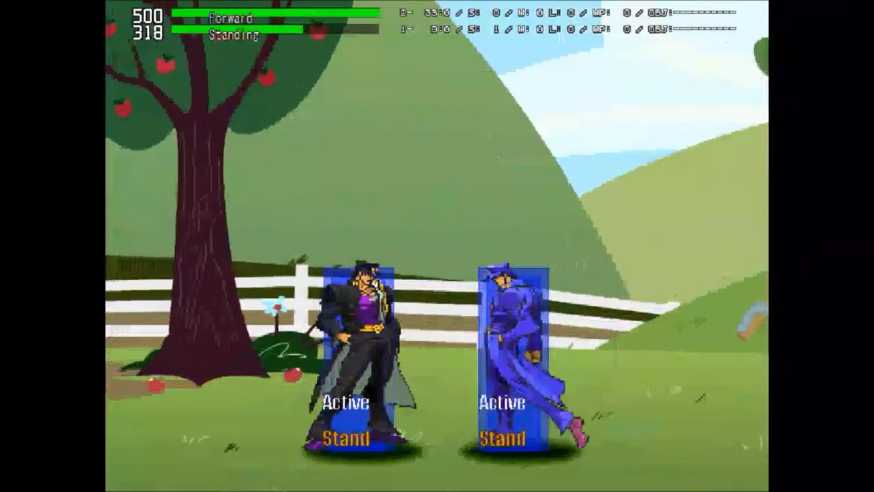
pyautogui.press('a')
pyautogui.press('a')
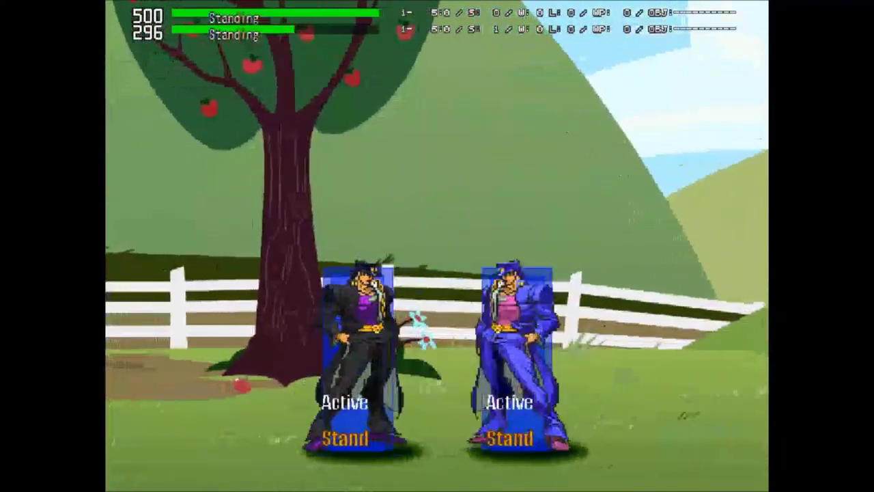
pyautogui.press('a')
pyautogui.press('a')
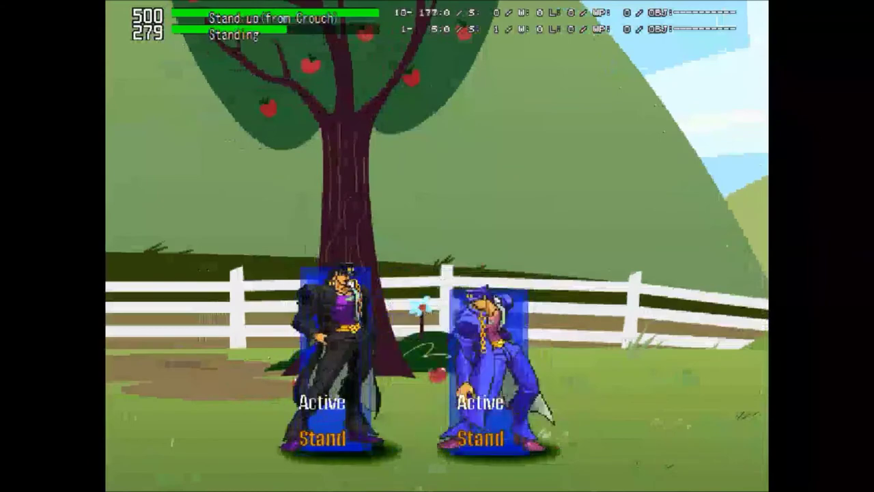
# - Jump across the opponent and test Crouching LP and Standing LP after landing
pyautogui.press('Down')
pyautogui.press('a')
pyautogui.press('Up')
pyautogui.press('Left')
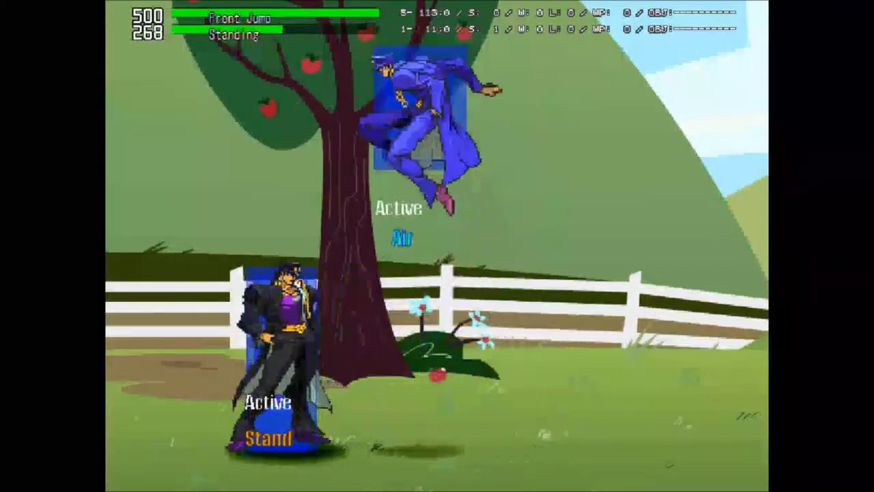
pyautogui.press('Up')
pyautogui.press('a')
pyautogui.press('Right')
pyautogui.press('Down')
pyautogui.press('a')
pyautogui.press('Right')
pyautogui.press('a')
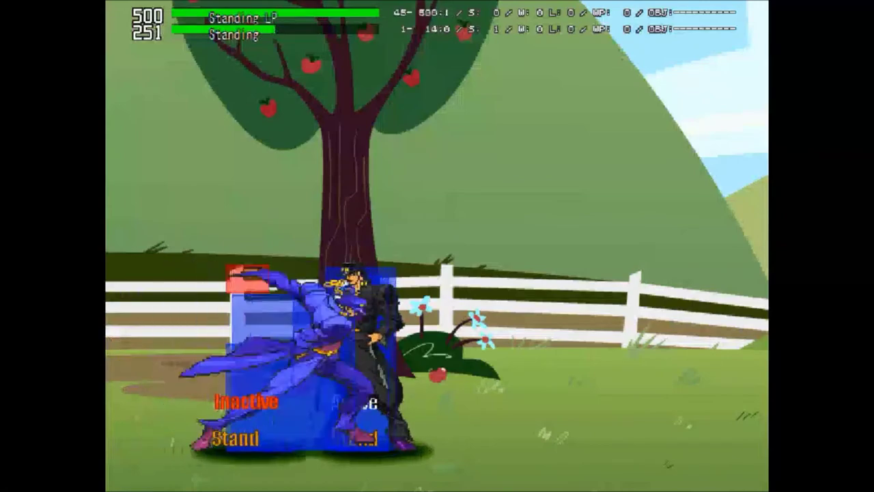
# - Test moving between Standing LP and Crouching LP while walking toward the opponent
pyautogui.press('Down')
pyautogui.press('a')
pyautogui.press('Right')
pyautogui.press('a')
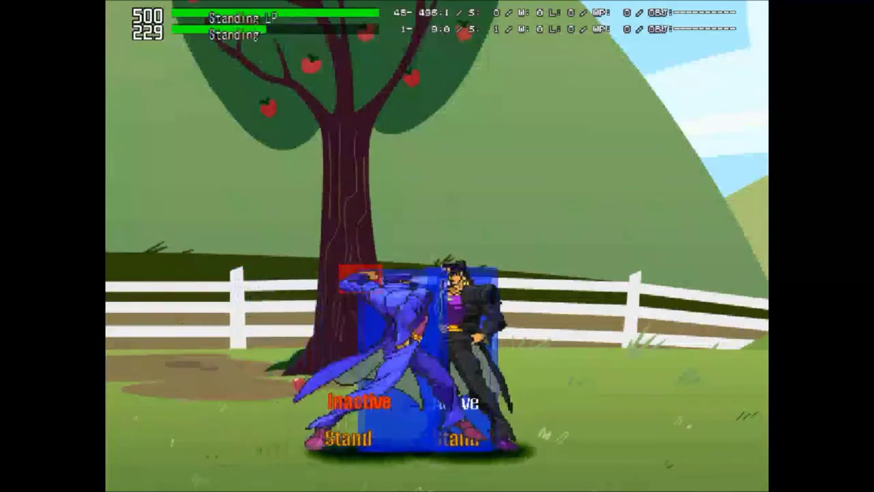
pyautogui.press('Right')
pyautogui.press('Down')
pyautogui.press('a')
pyautogui.press('Right')
pyautogui.press('Down')
pyautogui.press('a')
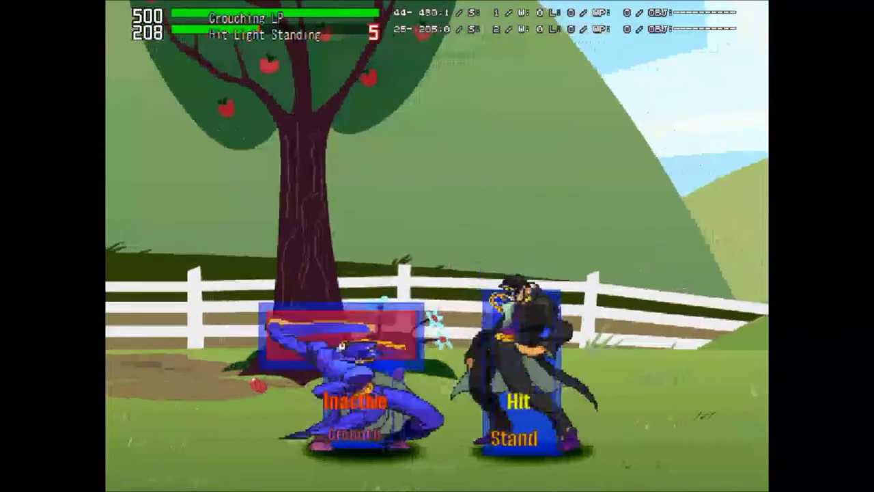
# - Keep closing in on the opponent and mix standing and crouching light attacks to test their cancels
pyautogui.press('Right')
pyautogui.press('a')
pyautogui.press('Down')
pyautogui.press('a')
pyautogui.press('Right')
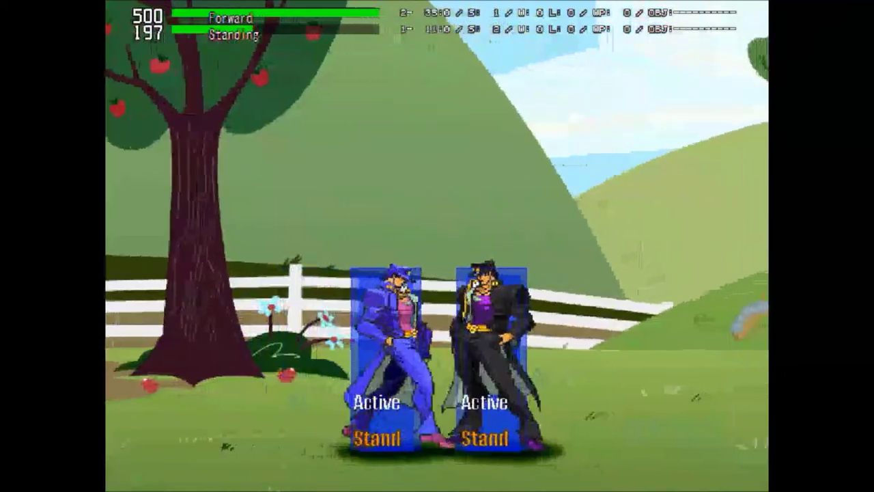
pyautogui.press('a')
pyautogui.press('Right')
pyautogui.press('a')
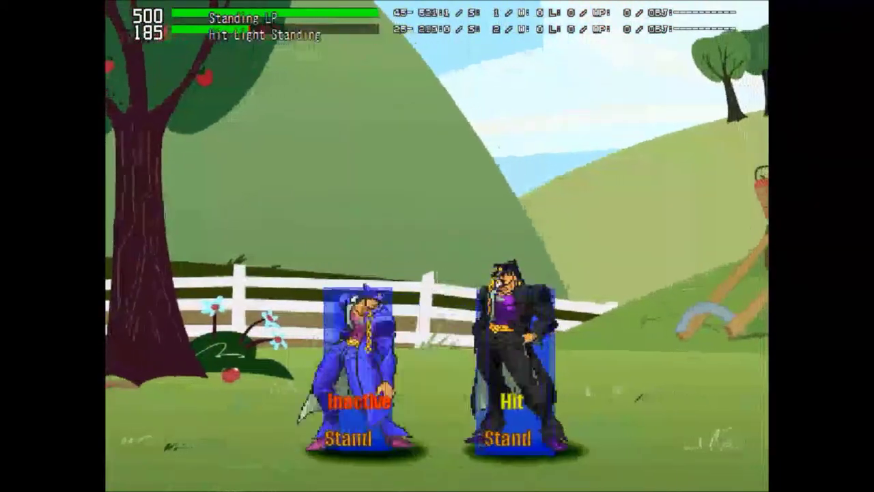
pyautogui.press('Right')
pyautogui.press('Down')
pyautogui.press('a')
pyautogui.press('Right')
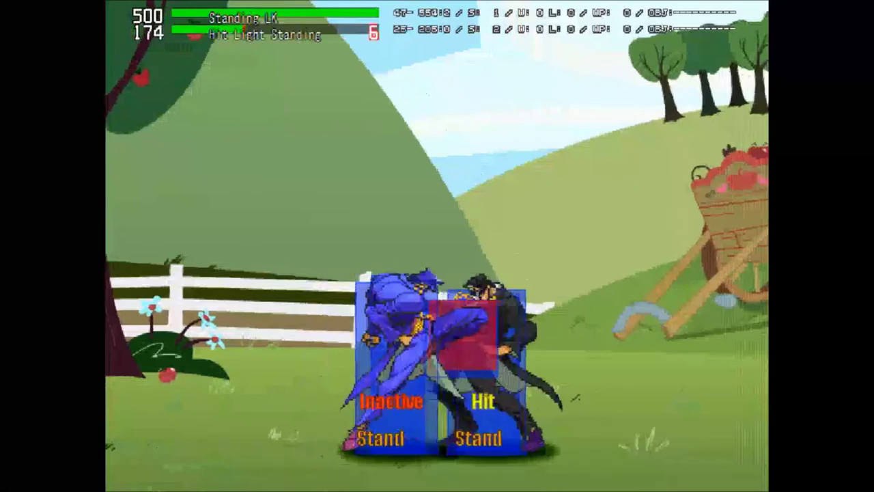
# - Test the heavy normals Standing HP, Standing HK and Crouching HP against the opponent
pyautogui.press('Right')
pyautogui.press('Down')
pyautogui.press('a')
pyautogui.press('Right')
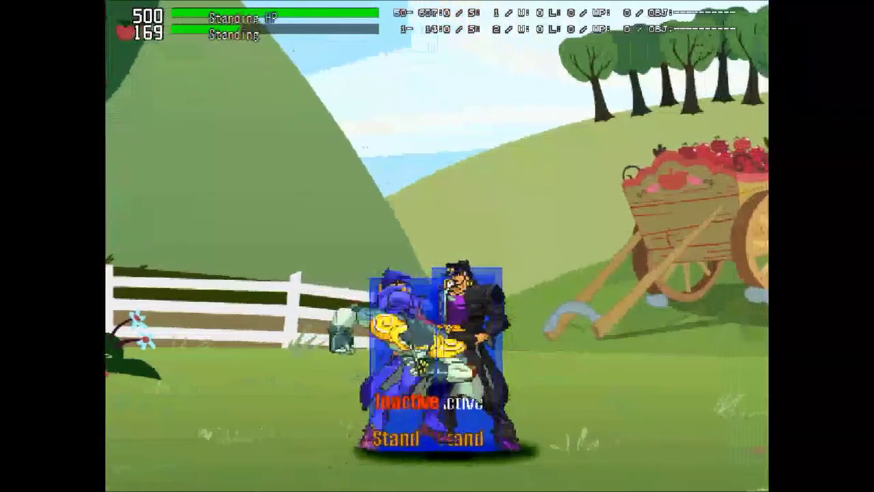
pyautogui.press('d')
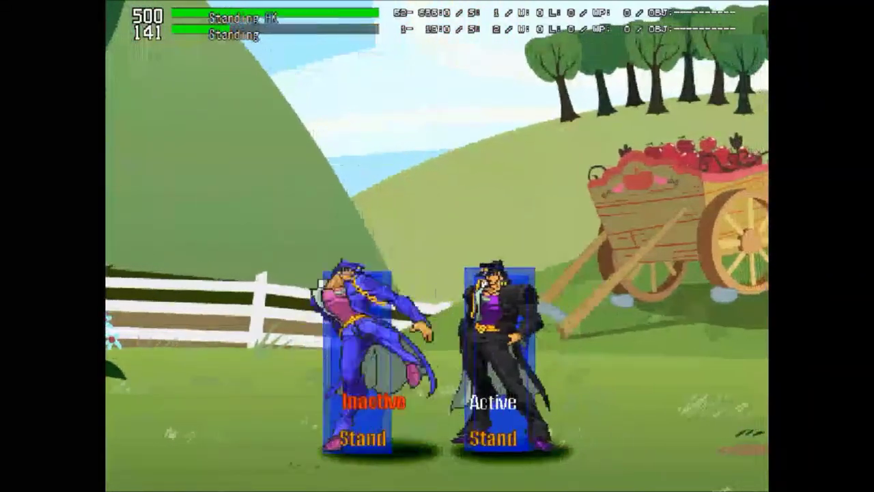
pyautogui.press('Right')
pyautogui.press('Down')
pyautogui.press('c')
pyautogui.hotkey('Down', 'c')
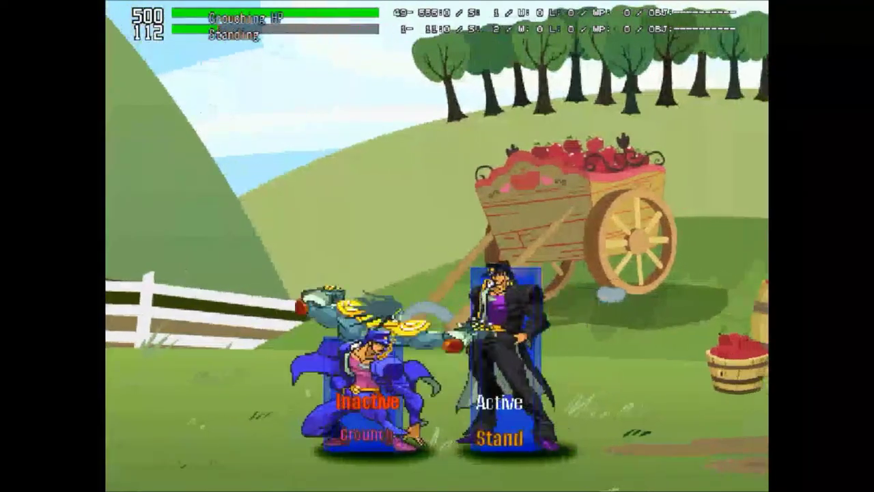
# - Jump over the opponent and try a string of normals that includes Standing HP
pyautogui.press('d')
pyautogui.press('Up')
pyautogui.press('a')
pyautogui.press('Down')
pyautogui.press('x')
pyautogui.press('x')
pyautogui.press('y')
pyautogui.press('z')
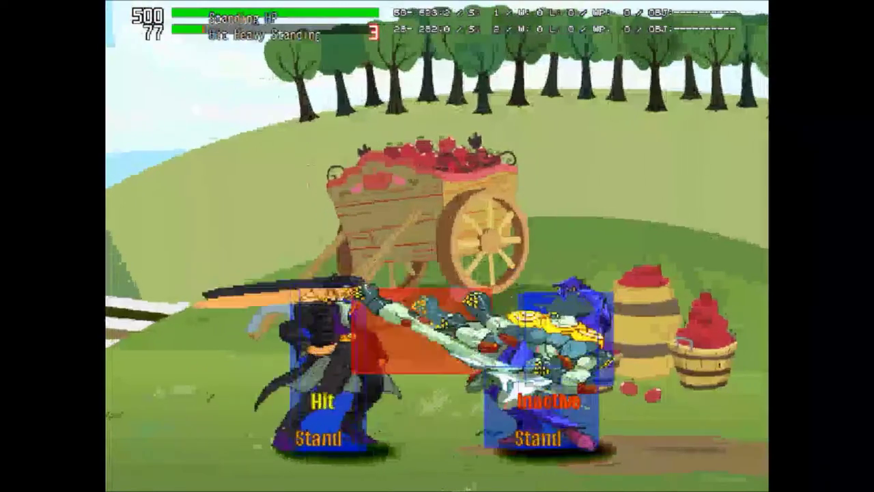
# - Approach the weakened opponent and finish the round with Standing LP attacks
pyautogui.press('Left')
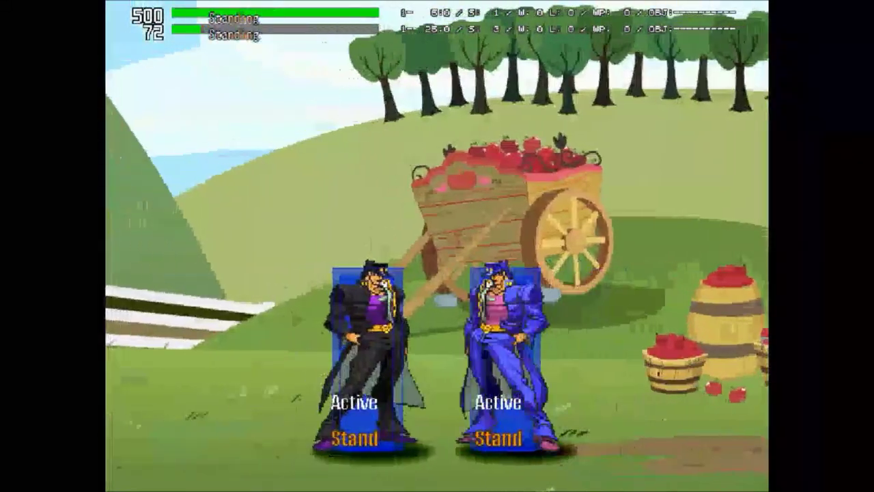
pyautogui.press('z')
pyautogui.press('x')
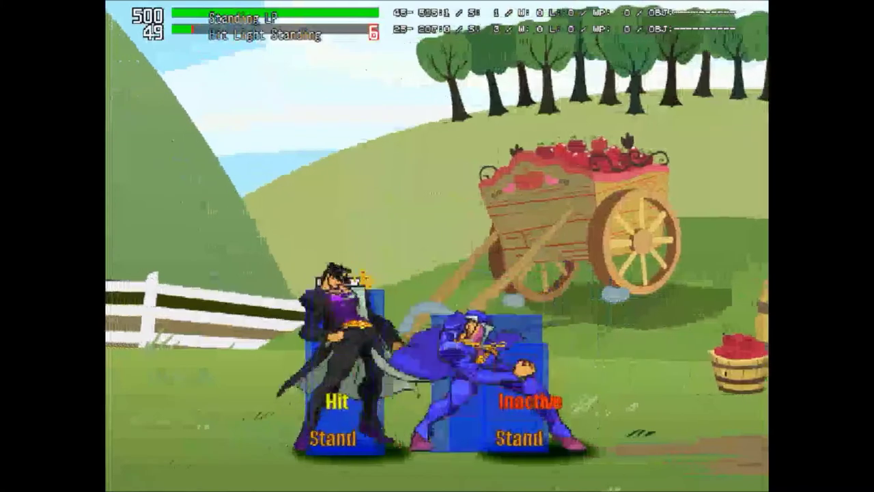
pyautogui.press('x')
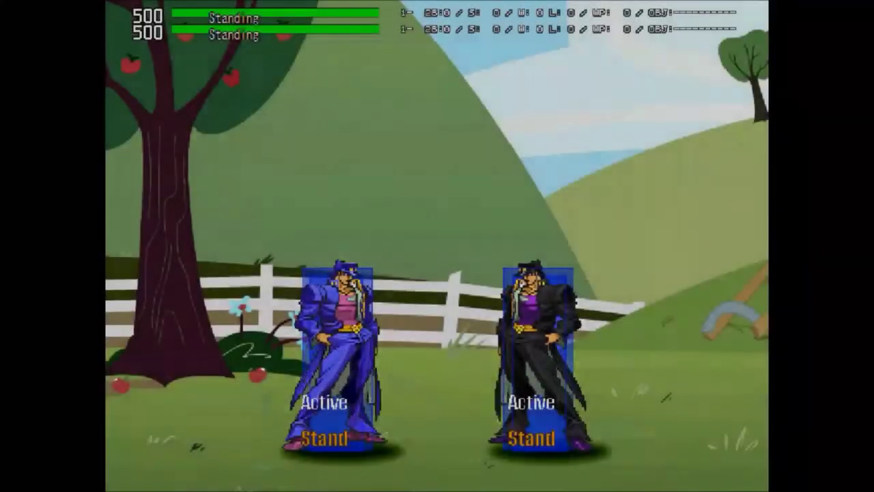
# - Open the new round with Crouching HK, and jump in to land Standing LP
pyautogui.press('Right')
pyautogui.press('Left')
pyautogui.press('z')
pyautogui.press('Down')
pyautogui.press('c')
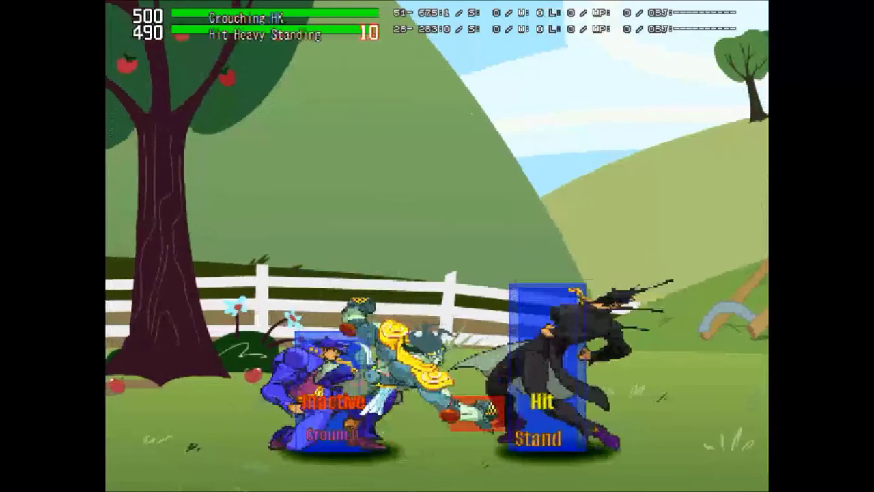
pyautogui.press('Up')
pyautogui.press('Right')
pyautogui.press('c')
pyautogui.press('x')
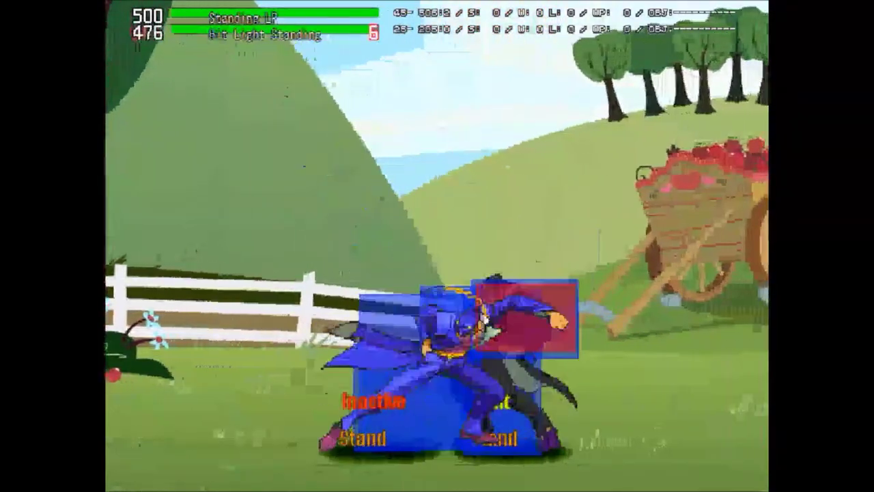
# - Jump in on the opponent and cancel the following normal attack into OraOra L
pyautogui.press('c')
pyautogui.press('Left')
pyautogui.press('Up')
pyautogui.press('Right')
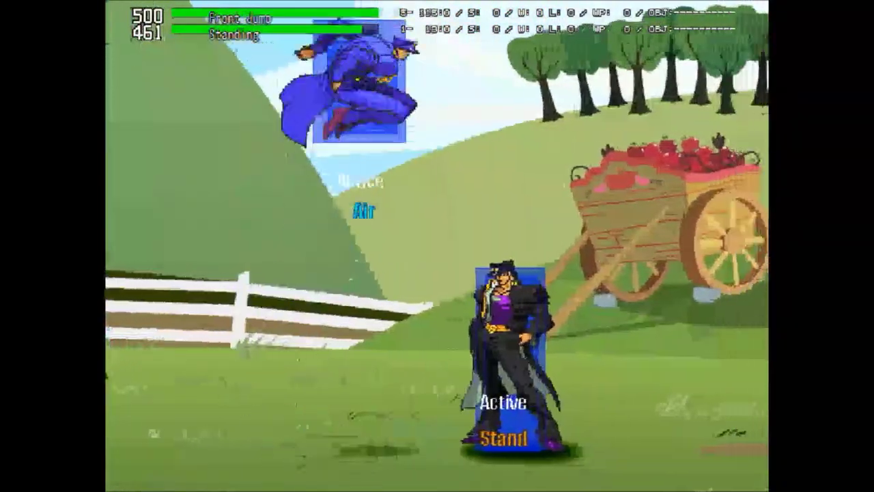
pyautogui.press('c')
pyautogui.press('z')
pyautogui.press('Down')
pyautogui.press('Right')
pyautogui.press('x')
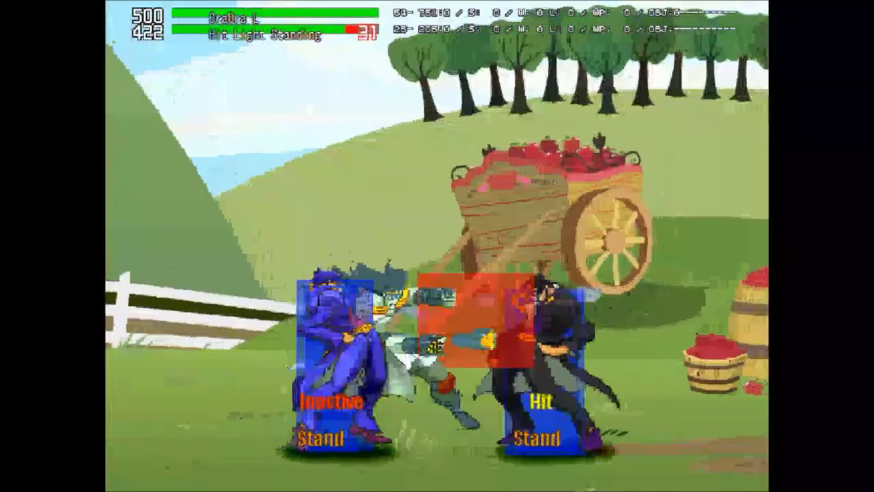
# - Extend the combo with Standing HP, another OraOra L and a jumping heavy attack
pyautogui.press('Up')
pyautogui.press('Right')
pyautogui.press('c')
pyautogui.press('c')
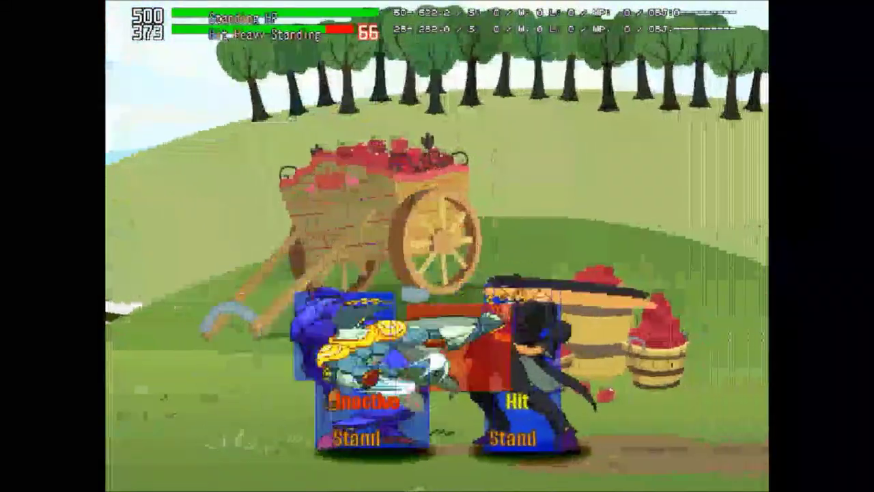
pyautogui.press('Down')
pyautogui.press('Right')
pyautogui.press('x')
pyautogui.press('Up')
pyautogui.press('Right')
pyautogui.press('c')
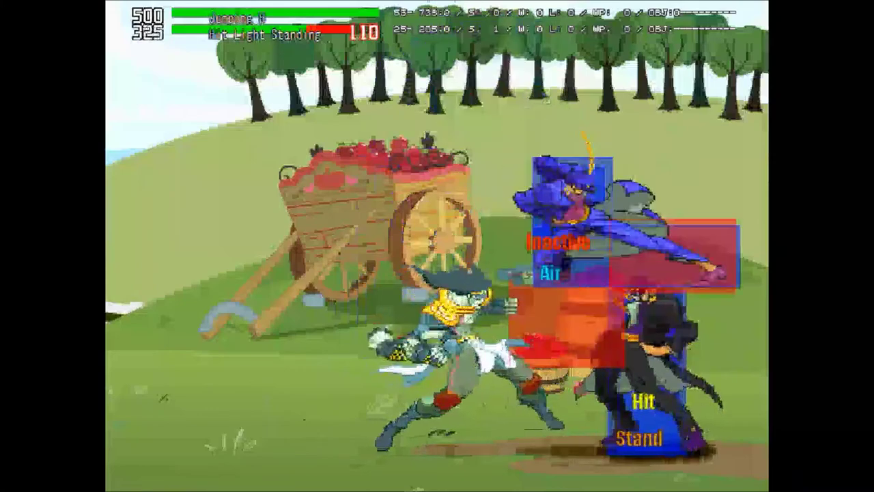
# - Keep the cornered opponent in a combo with OraOra L, Standing HP and Standing LP
pyautogui.press('Down')
pyautogui.press('c')
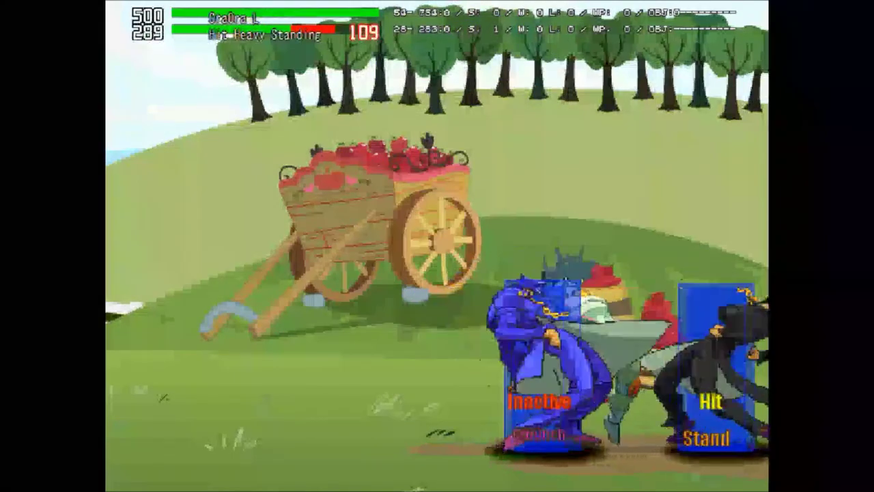
pyautogui.press('Down')
pyautogui.press('x')
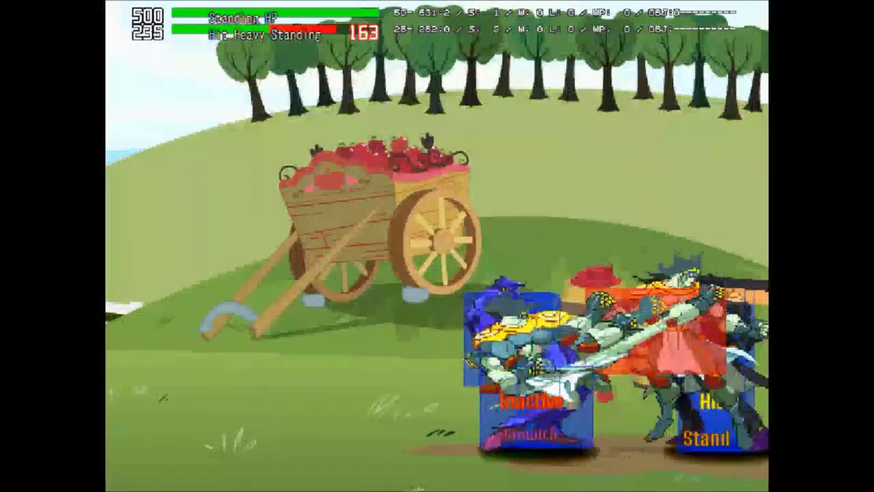
pyautogui.press('c')
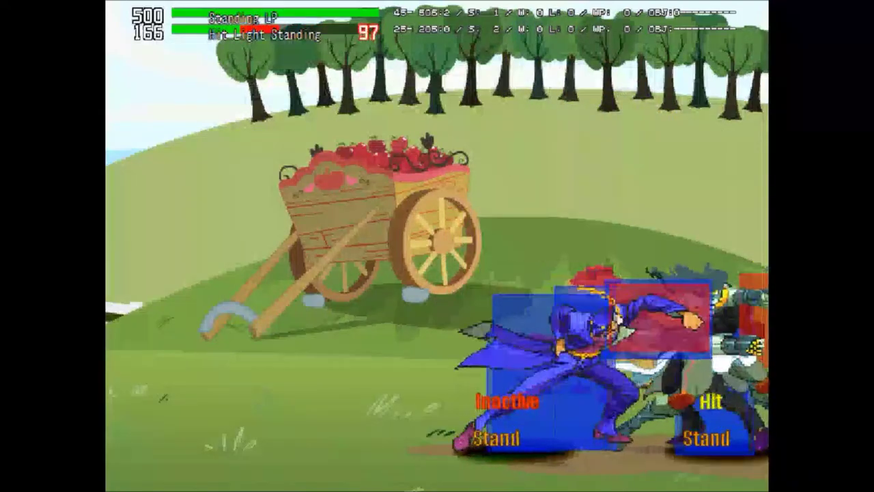
pyautogui.press('Right')
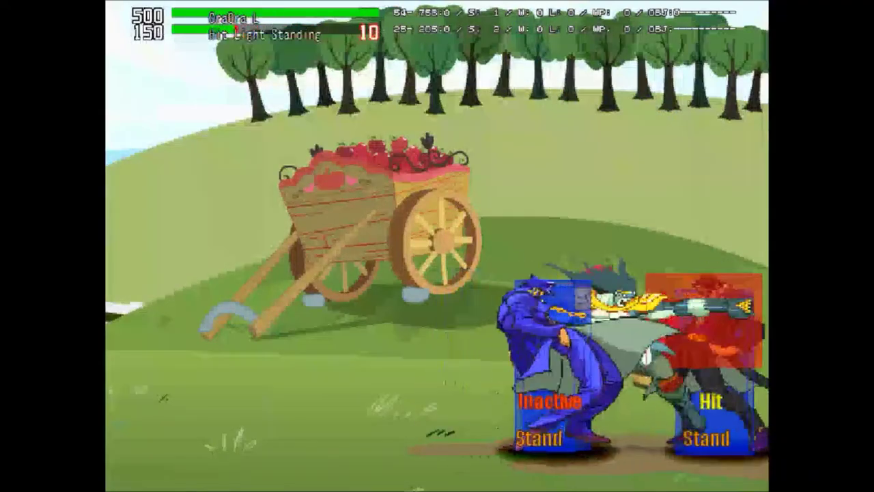
pyautogui.press('Right')
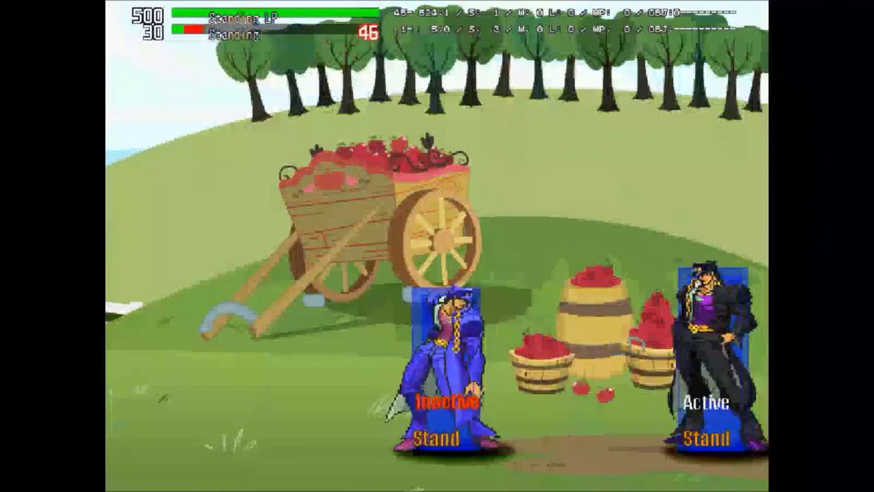
# - Retreat from the cornered opponent to the far side of the stage and crouch
pyautogui.press('Up')
pyautogui.press('a')
pyautogui.press('Down')
pyautogui.press('b')
pyautogui.press('c')
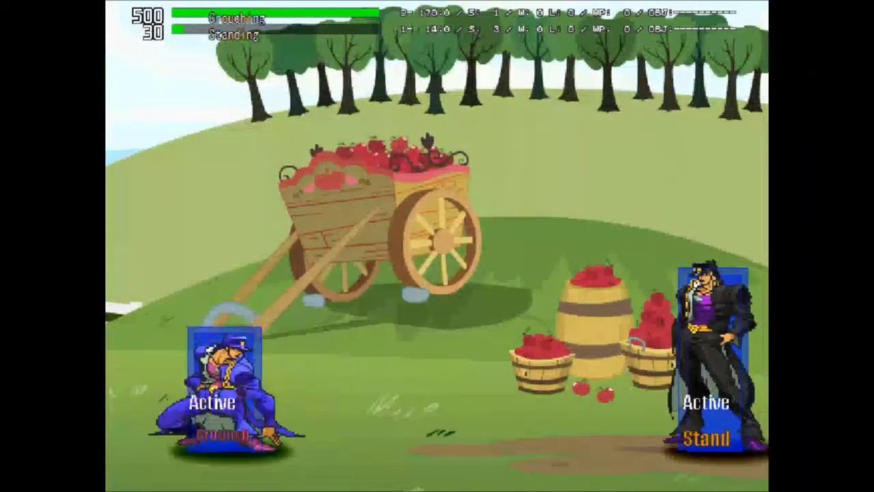
pyautogui.press('a')
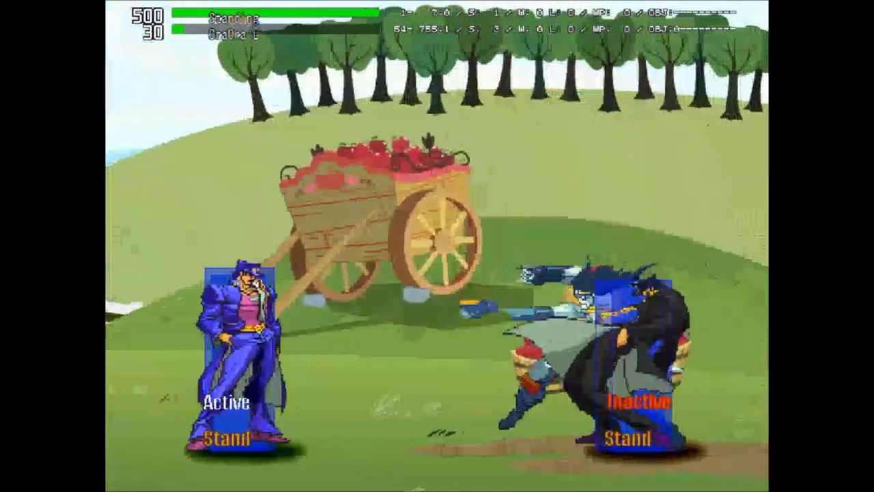
# - Close in on the weakened opponent, land the last hits and win the round
pyautogui.press('Right')
pyautogui.press('Up')
pyautogui.press('d')
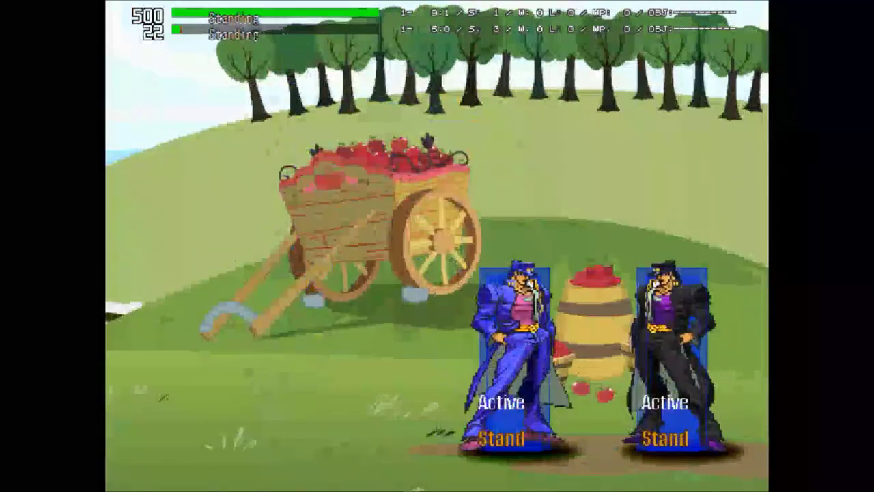
pyautogui.hotkey('Down', 'c')
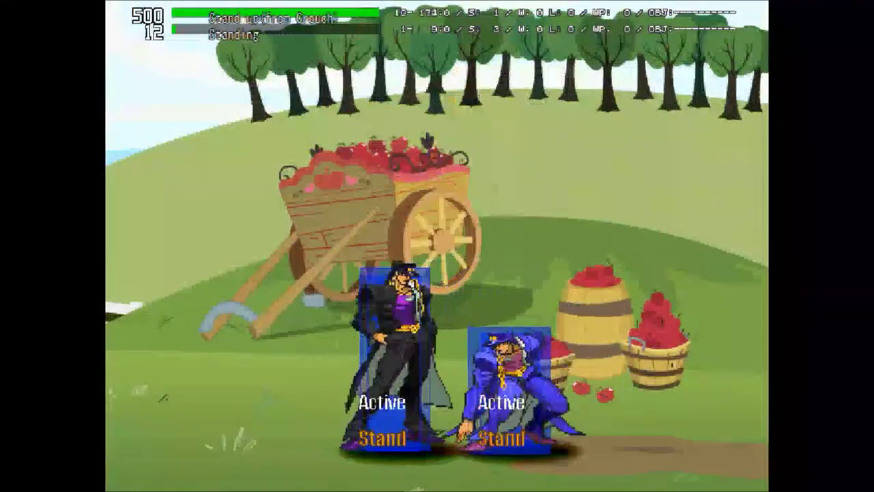
pyautogui.press('F4')
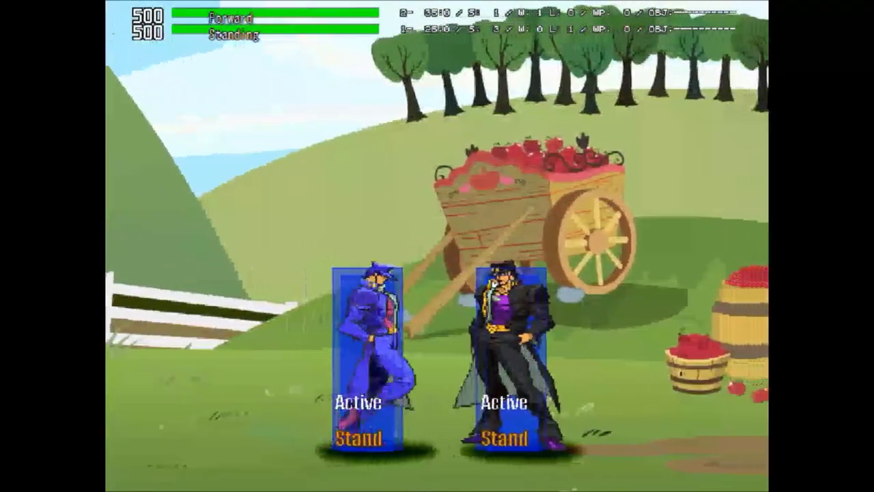
# - Test jumping attacks against the opponent in the new round, jumping forward and backward
pyautogui.hotkey('Up', 'Right')
pyautogui.press('a')
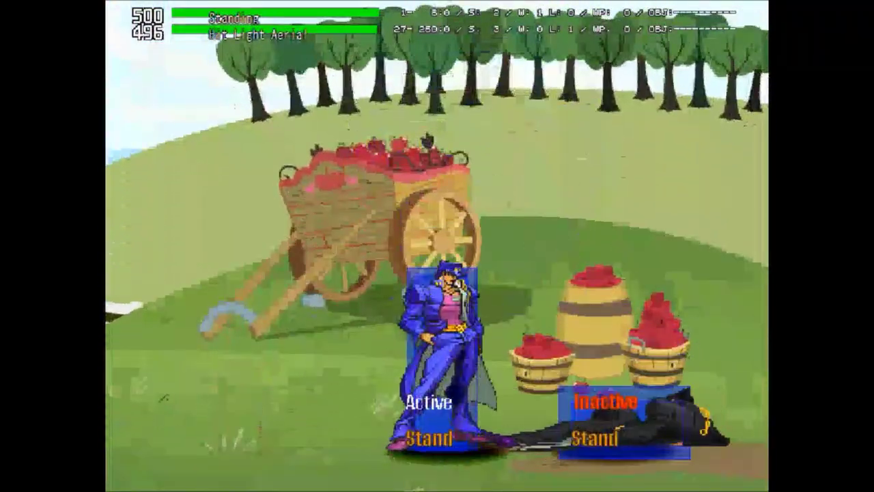
pyautogui.hotkey('Up', 'Left')
pyautogui.press('d')
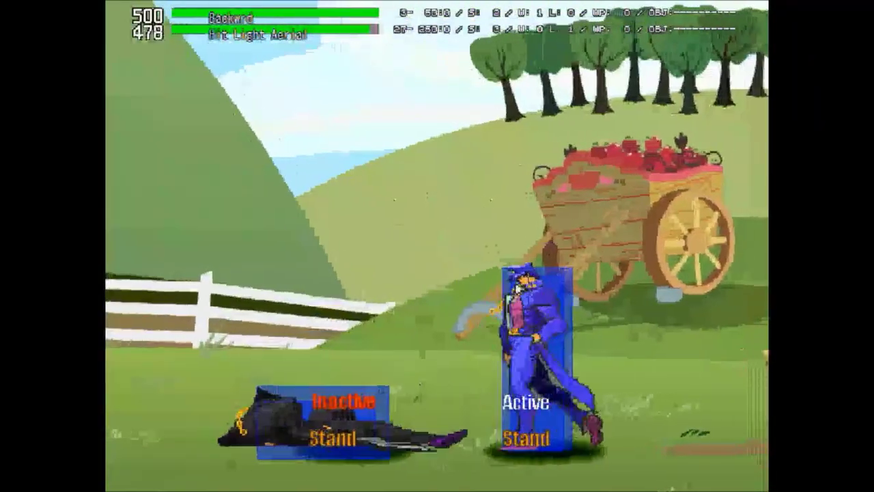
pyautogui.hotkey('Up', 'Left')
pyautogui.press('a')
pyautogui.press('a')
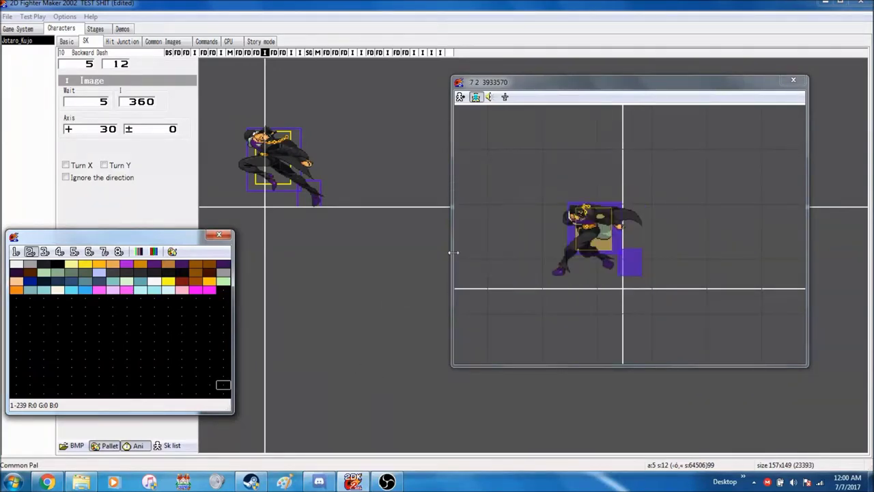
# - Check the airborne image blocks of Backward Dash and open the GoTo block's target number
pyautogui.click(308, 53)
pyautogui.click(300, 54)
pyautogui.click(310, 54)
pyautogui.click(189, 107)
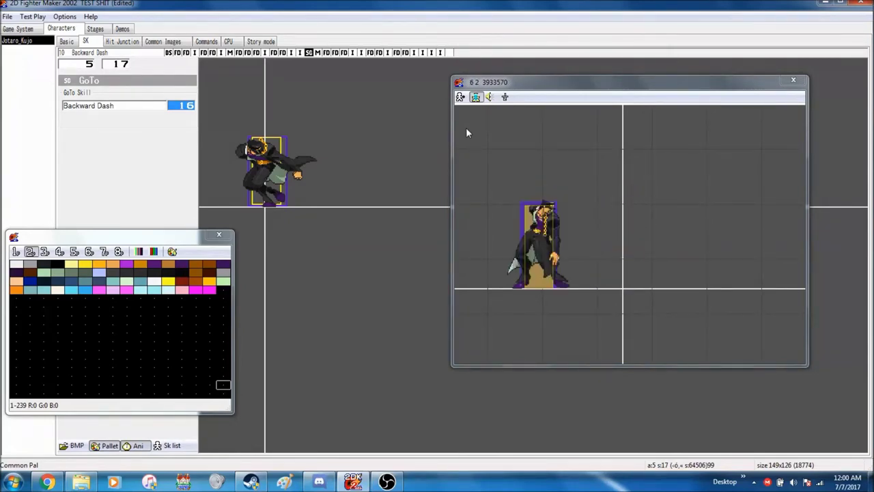
# - Move the Defense block with M Number 2 from after the GoTo to just before image 362 in Backward Dash
pyautogui.click(326, 52)
pyautogui.click(335, 52)
pyautogui.click(344, 52)
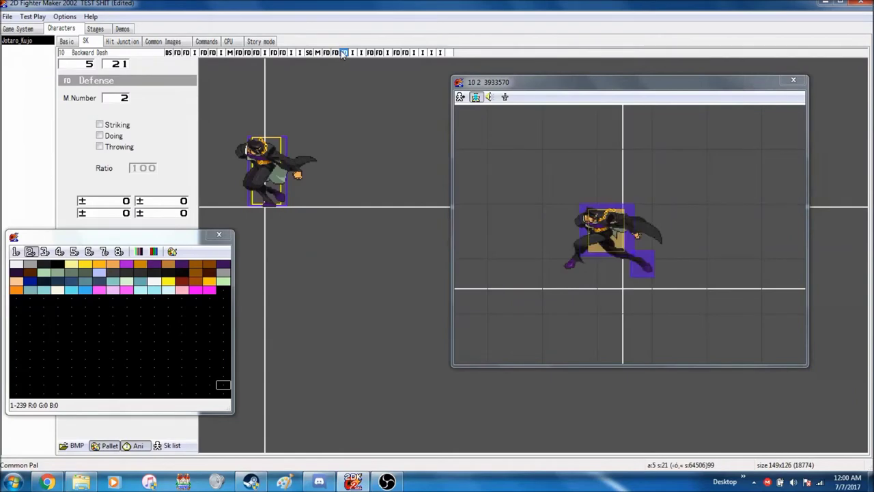
pyautogui.hotkey('ctrl', 'x')
pyautogui.click(302, 53)
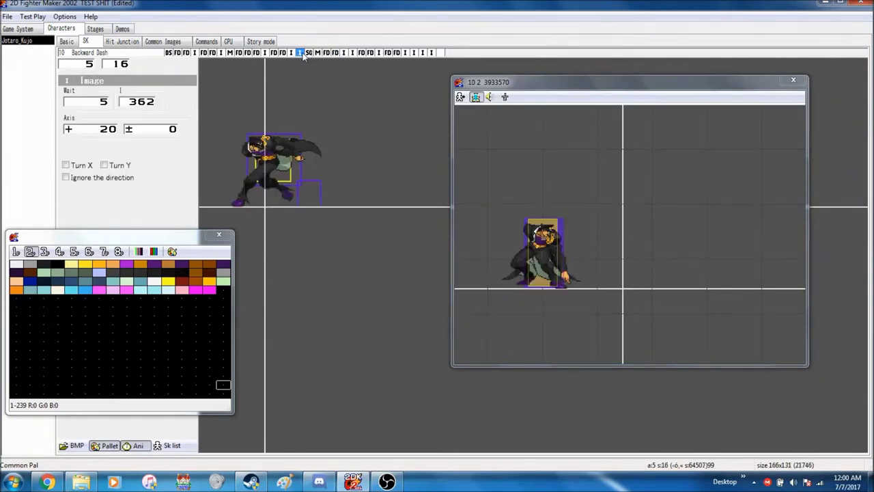
pyautogui.hotkey('ctrl', 'v')
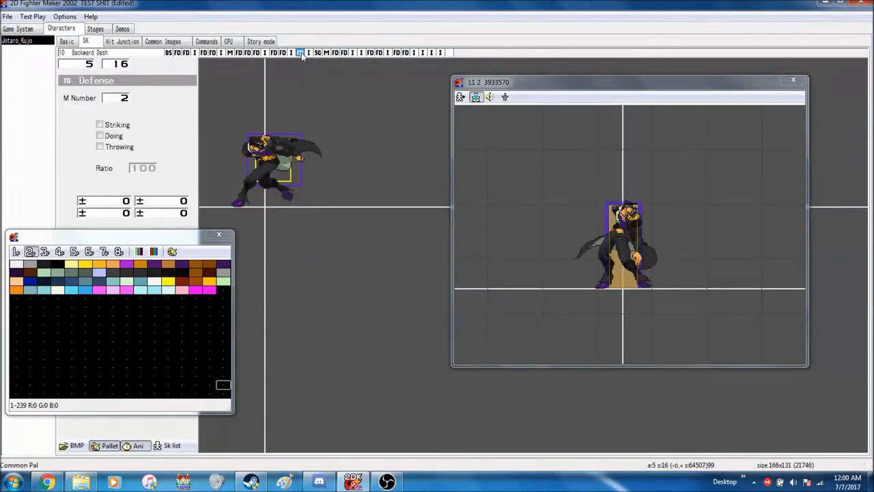
pyautogui.click(334, 52)
pyautogui.click(344, 52)
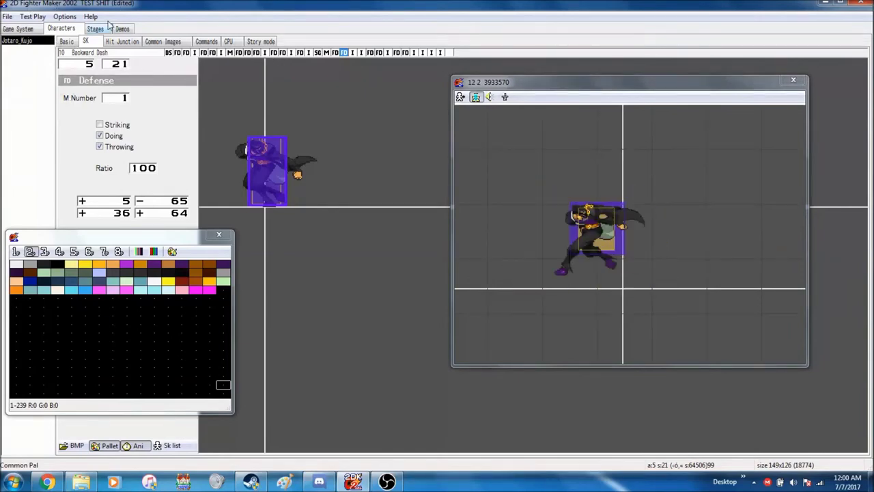
# - Compare the block sequences of the Forward Dash and Backward Dash skills
pyautogui.rightClick(89, 64)
pyautogui.rightClick(90, 65)
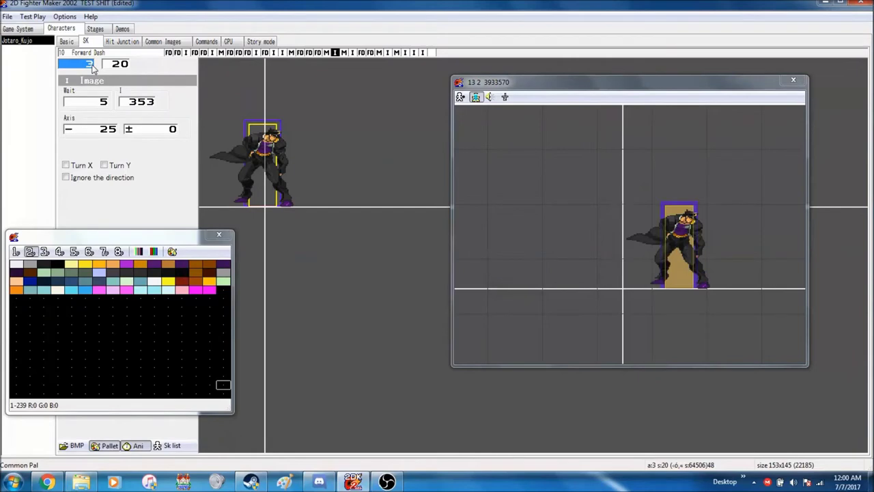
pyautogui.click(93, 65)
pyautogui.rightClick(93, 65)
pyautogui.click(94, 64)
pyautogui.click(95, 65)
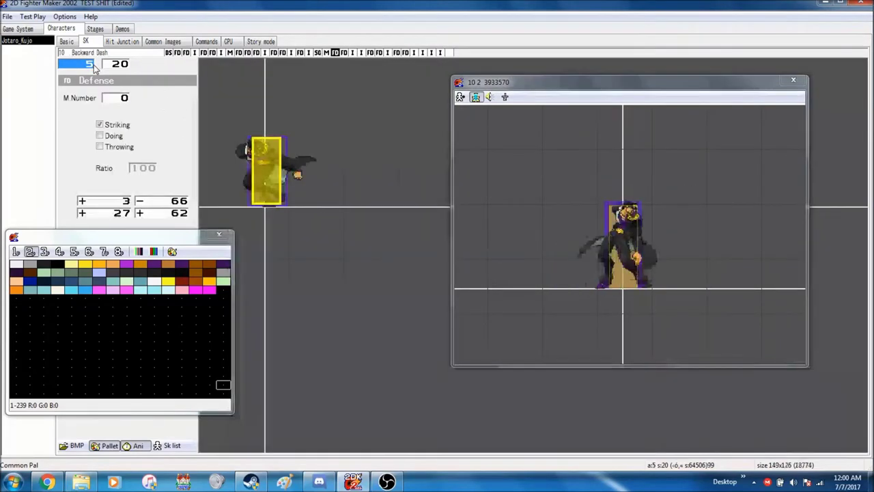
pyautogui.scroll(-2, 93, 65)
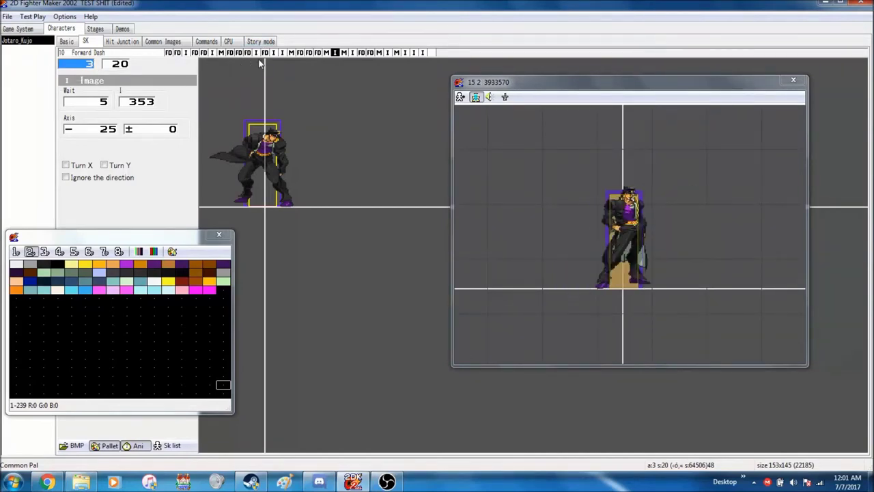
pyautogui.click(81, 66)
pyautogui.rightClick(82, 68)
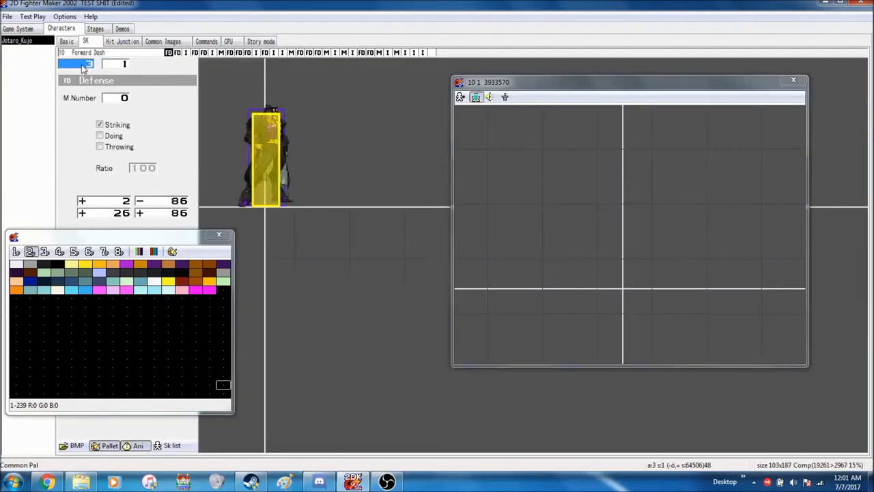
pyautogui.doubleClick(91, 65)
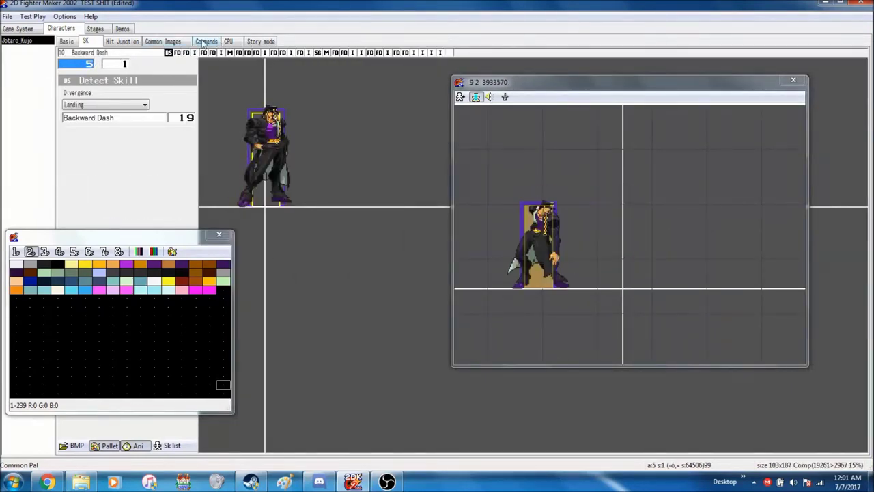
# - Add a new command named Forward Dash below Light Punch in the character's command list
pyautogui.click(206, 41)
pyautogui.click(91, 80)
pyautogui.click(88, 97)
pyautogui.click(85, 80)
pyautogui.click(80, 107)
pyautogui.rightClick(79, 114)
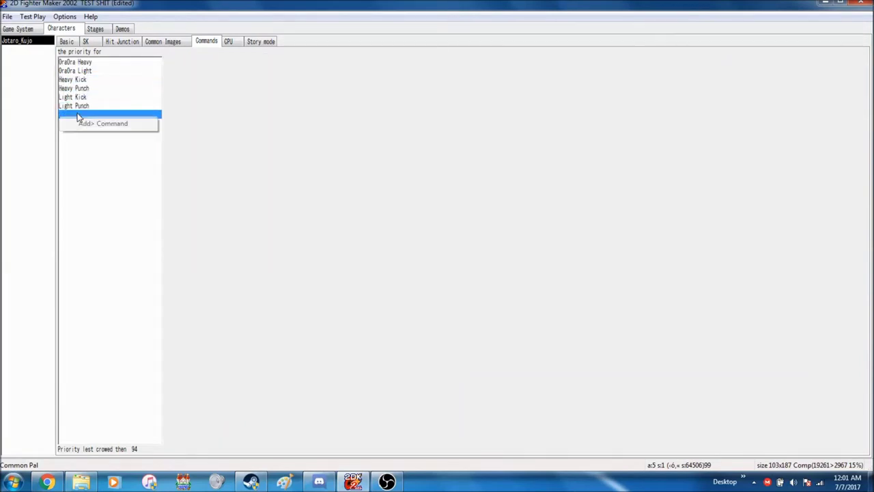
pyautogui.click(81, 121)
pyautogui.write('Fo')
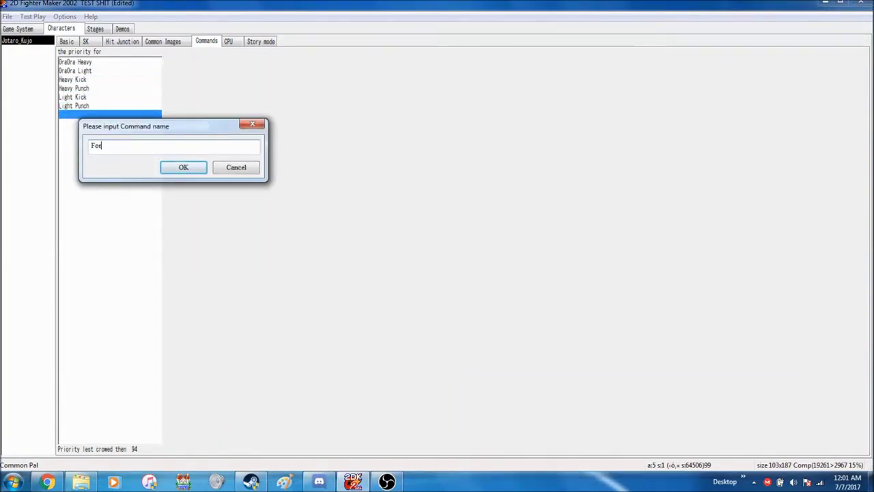
pyautogui.write('rward Dash')
pyautogui.press('Return')
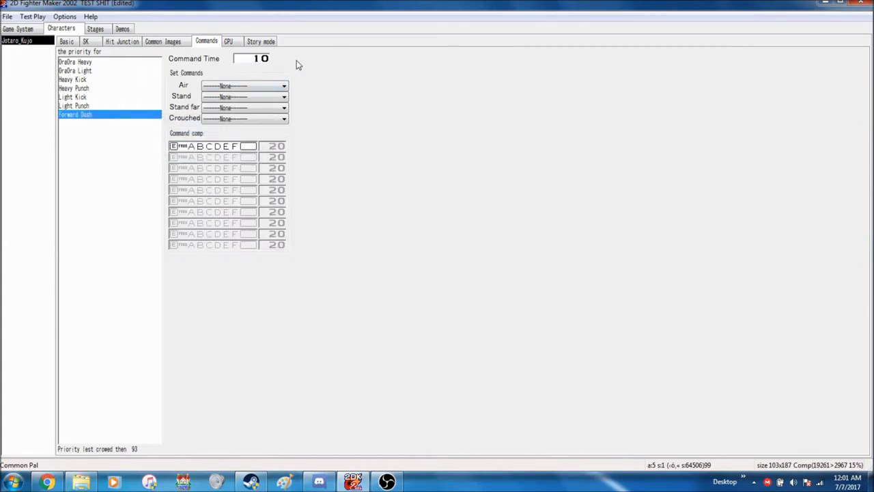
# - Assign the Forward Dash skill to Stand and Stand far, and set the command's input sequence to forward, neutral, forward
pyautogui.click(245, 99)
pyautogui.moveTo(284, 121)
pyautogui.mouseDown()
pyautogui.moveTo(285, 245)
pyautogui.moveTo(288, 112)
pyautogui.mouseUp()
pyautogui.click(253, 131)
pyautogui.click(251, 108)
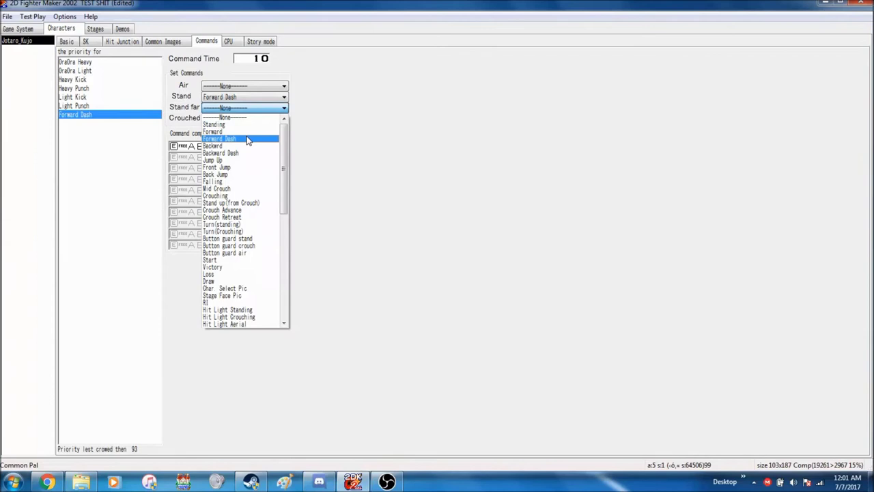
pyautogui.click(248, 140)
pyautogui.click(174, 147)
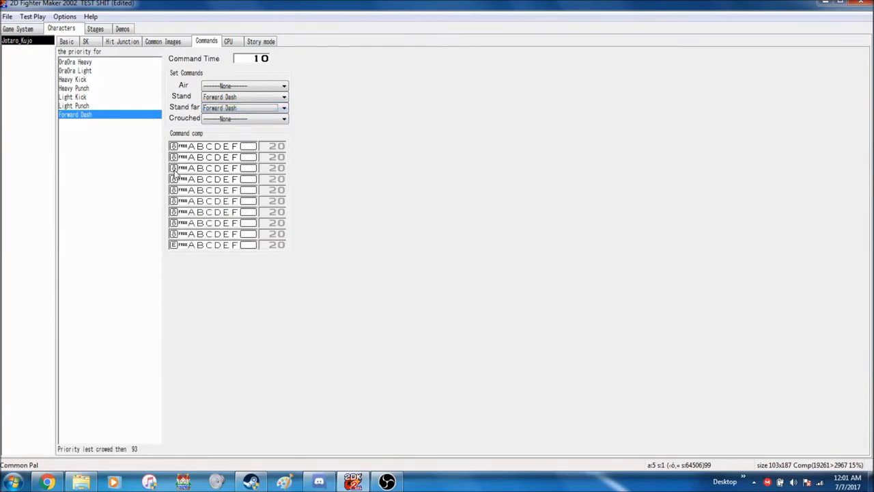
pyautogui.click(174, 168)
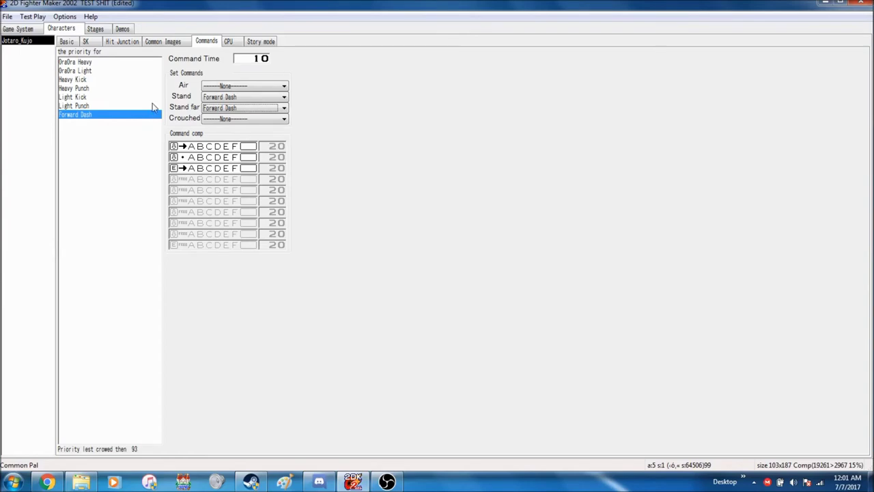
# - Add a Backward Dash command below Forward Dash and set its input sequence to back, neutral, back
pyautogui.rightClick(97, 131)
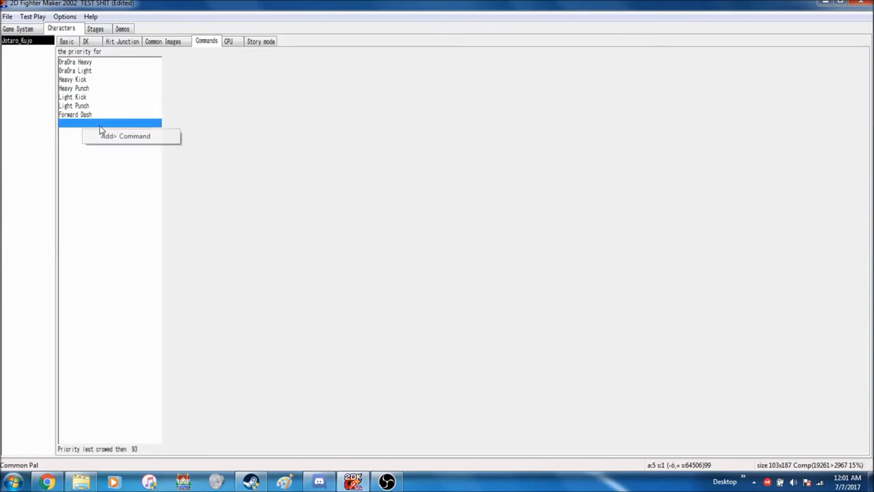
pyautogui.click(112, 137)
pyautogui.write('Bac')
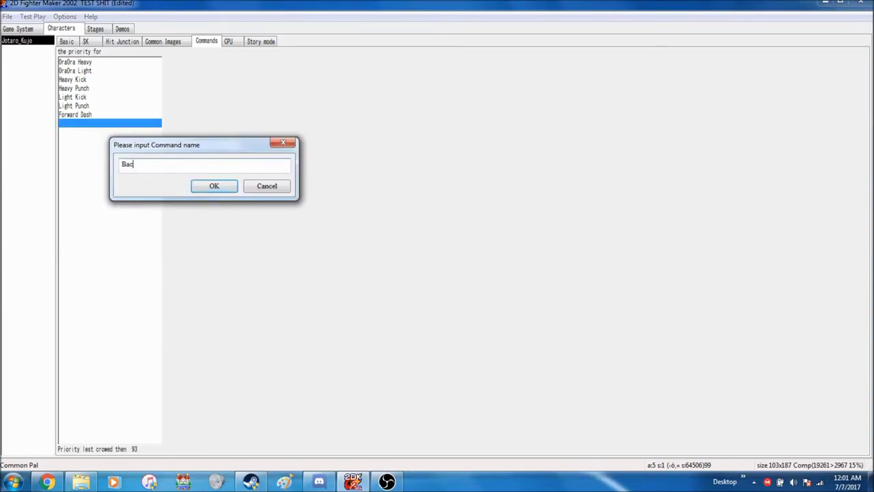
pyautogui.write('kward Dash')
pyautogui.press('Return')
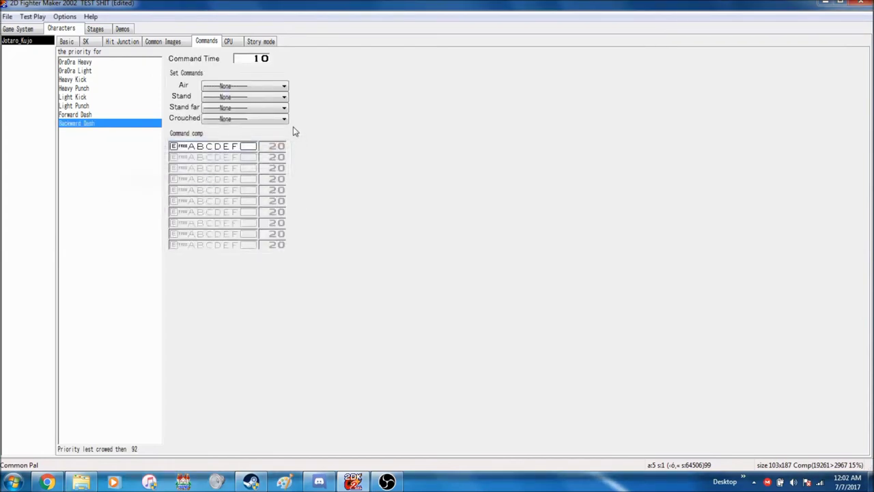
pyautogui.click(174, 146)
pyautogui.click(174, 168)
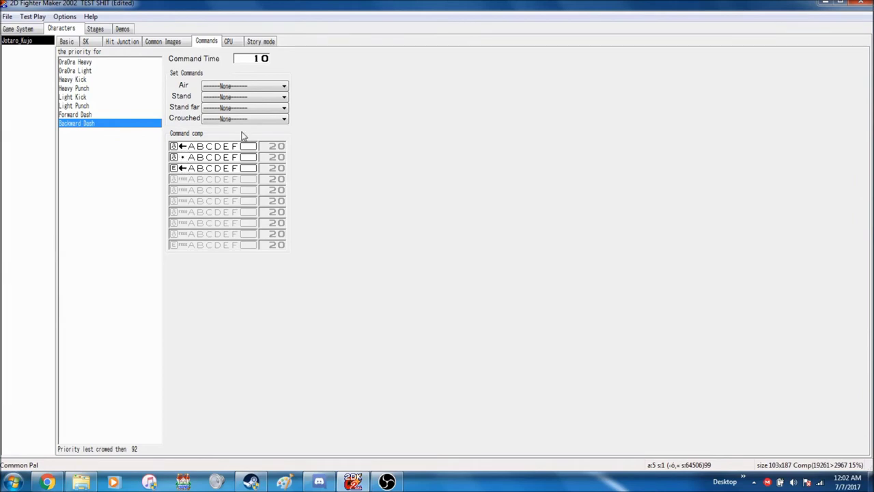
# - Assign the Backward Dash skill to Stand far and Stand for the Backward Dash command
pyautogui.click(272, 108)
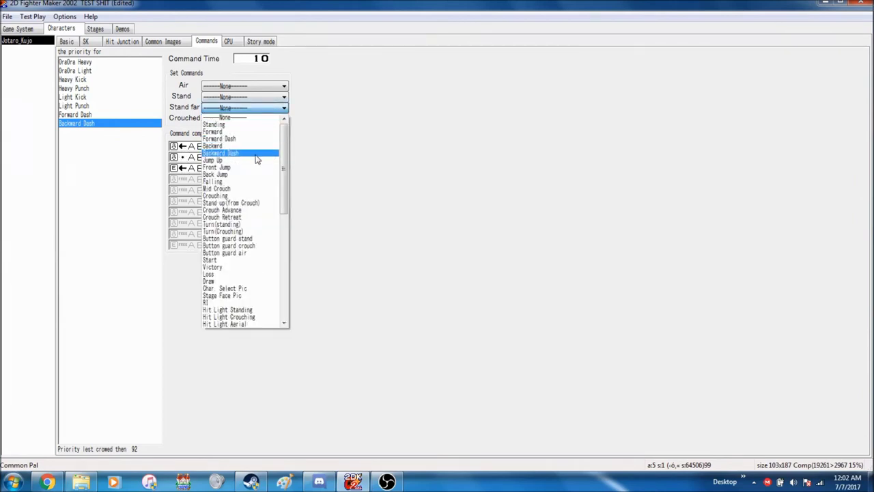
pyautogui.click(256, 155)
pyautogui.click(257, 100)
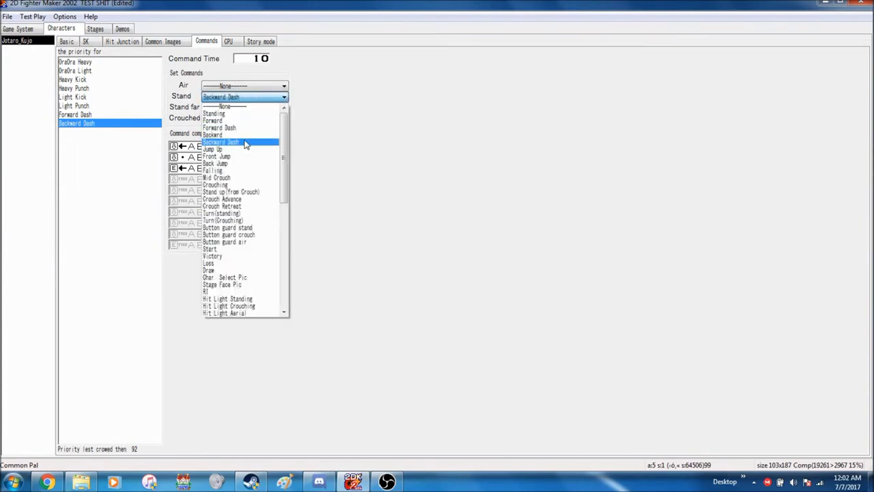
pyautogui.click(212, 143)
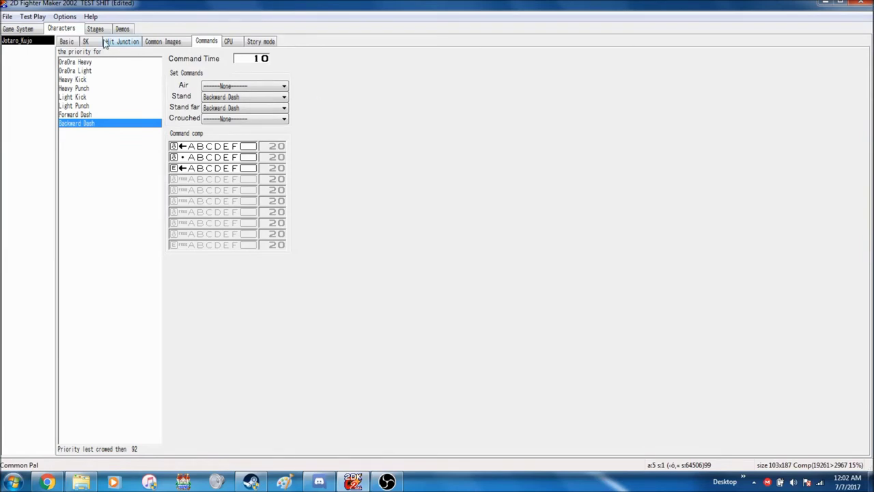
# - Try the Turn X flip on the first image block of the Backward Dash skill
pyautogui.click(85, 42)
pyautogui.click(194, 52)
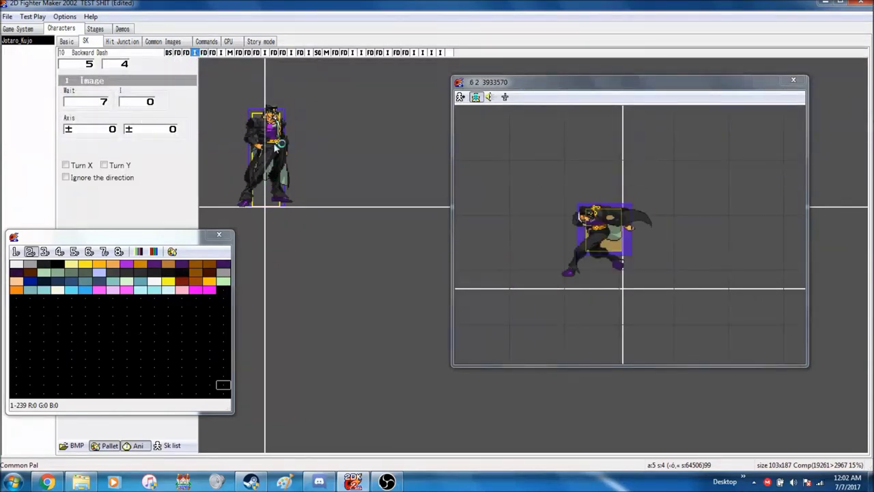
pyautogui.click(93, 168)
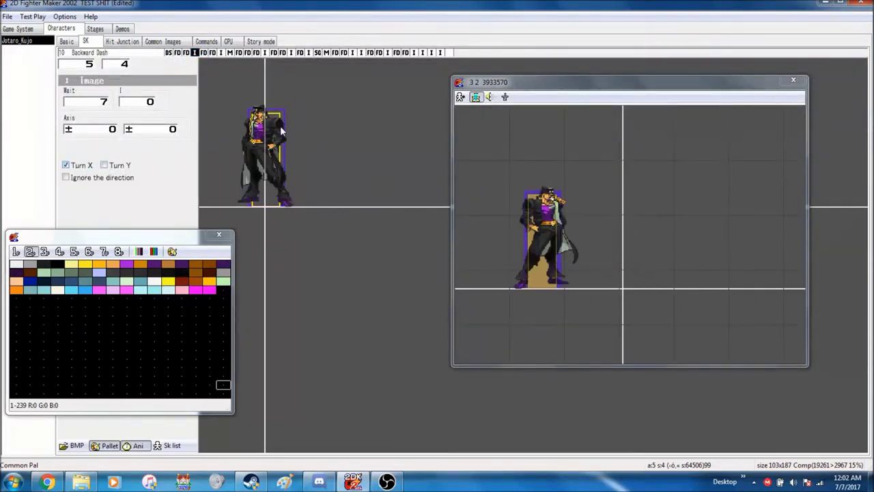
pyautogui.click(73, 165)
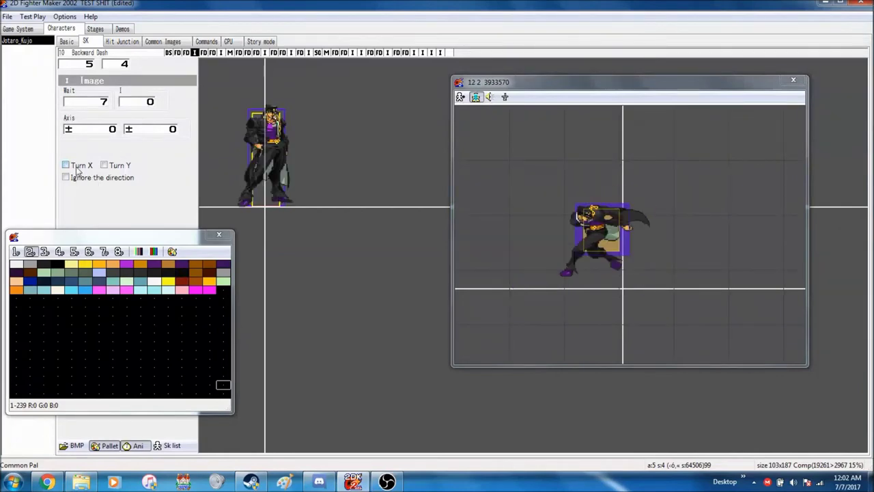
pyautogui.click(73, 166)
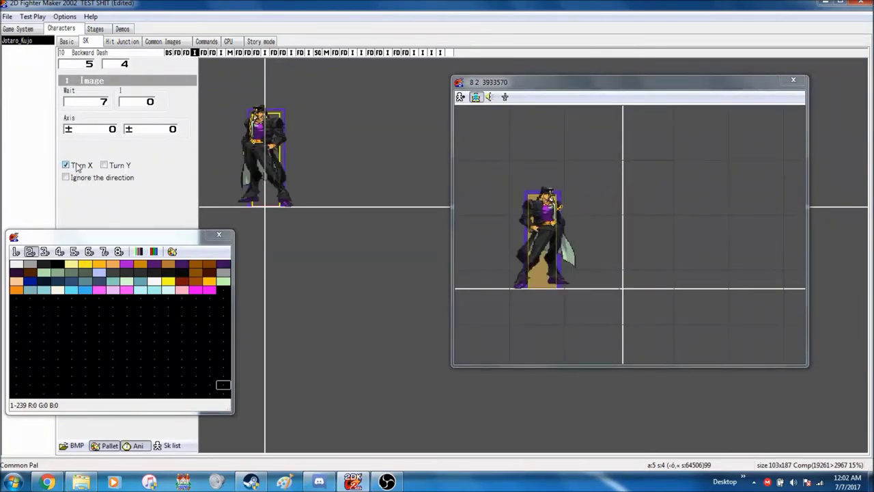
pyautogui.click(74, 166)
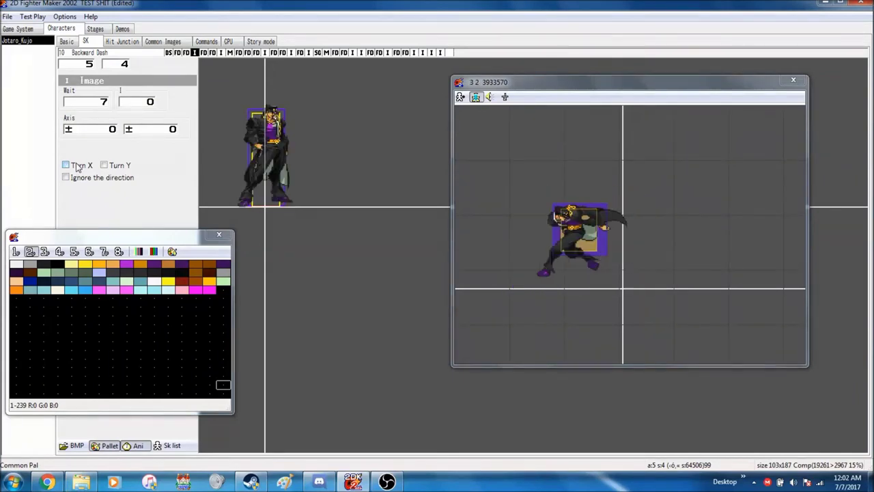
# - Check the demo selections in the game system's basic settings and return to the character's skill editor
pyautogui.click(32, 30)
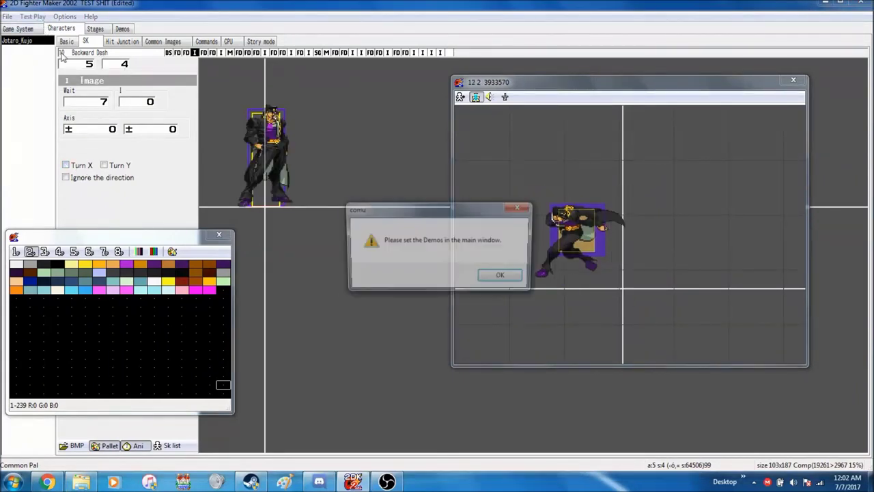
pyautogui.click(491, 278)
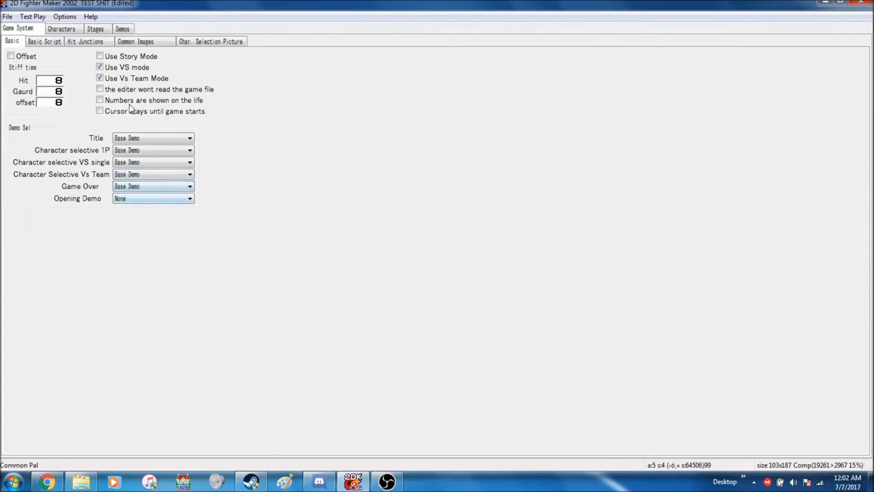
pyautogui.click(61, 29)
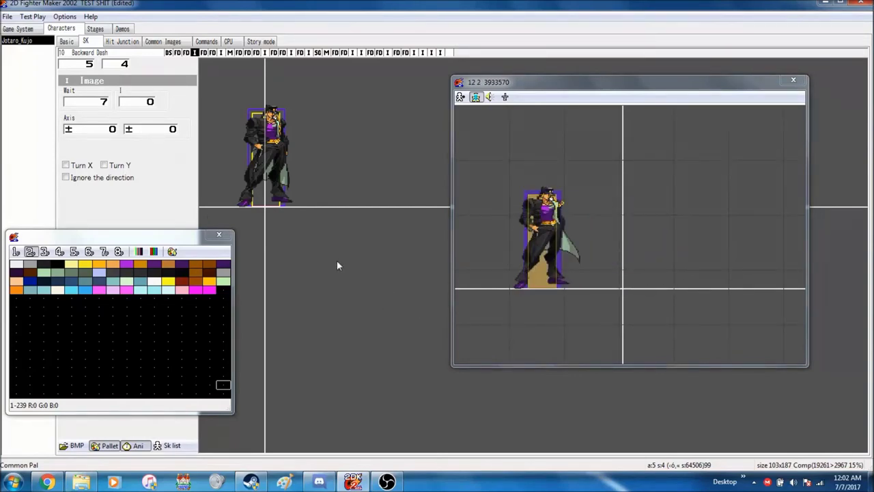
# - Start a test game from Battle with Jotaro_Kujo for both players on the tutorial stage
pyautogui.click(42, 17)
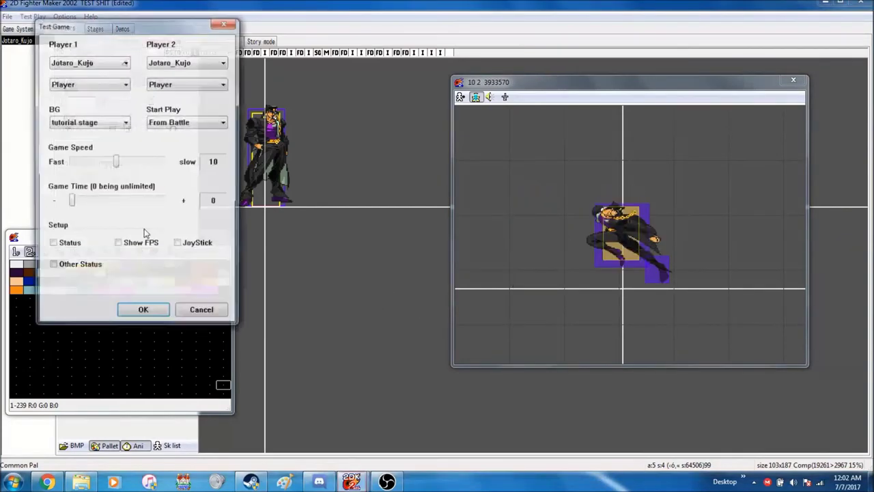
pyautogui.click(149, 313)
pyautogui.click(143, 311)
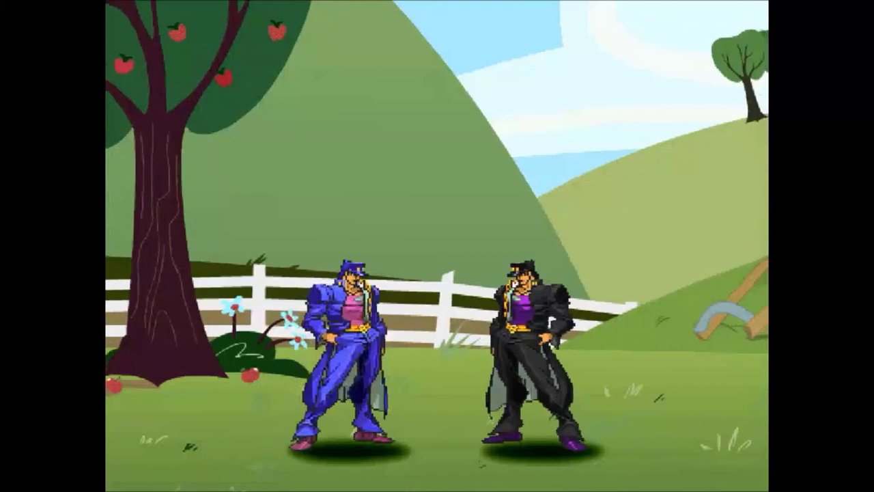
# - Test Jotaro's backward and forward movement in battle and turn on the collision box and status display
pyautogui.press('Right')
pyautogui.press('Left')
pyautogui.press('Left')
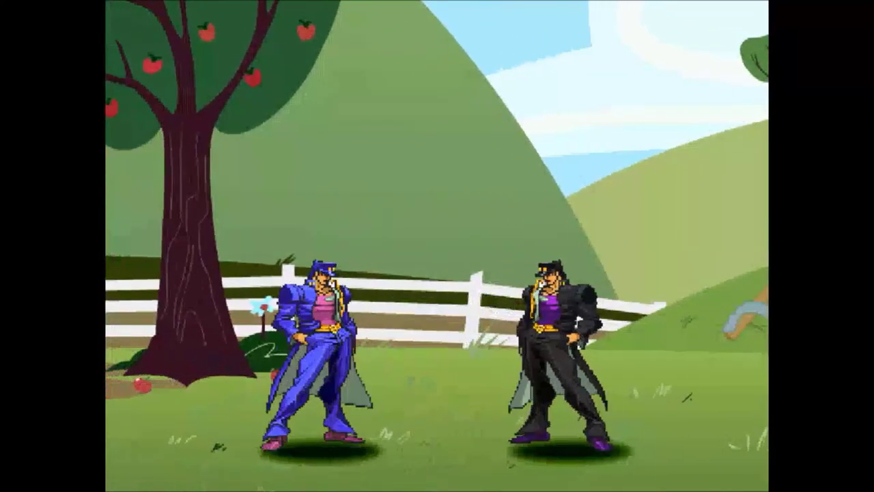
pyautogui.press('Left')
pyautogui.press('Left')
pyautogui.press('F5')
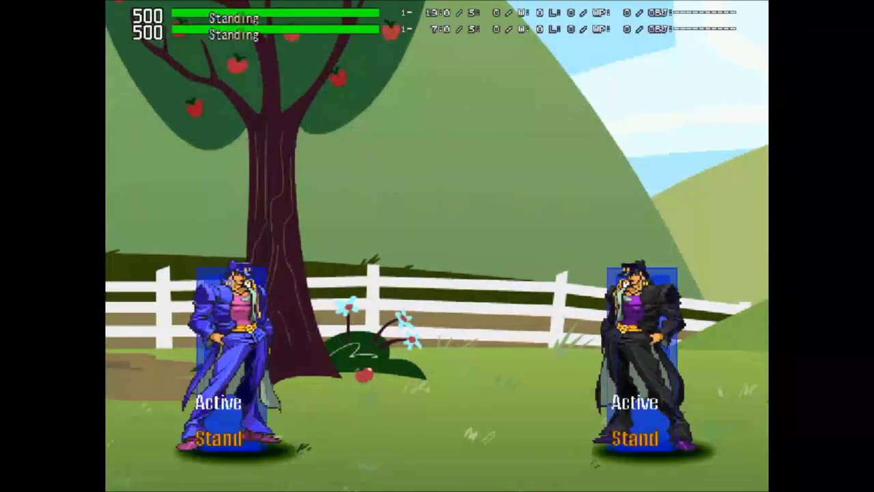
pyautogui.press('Right')
pyautogui.press('Right')
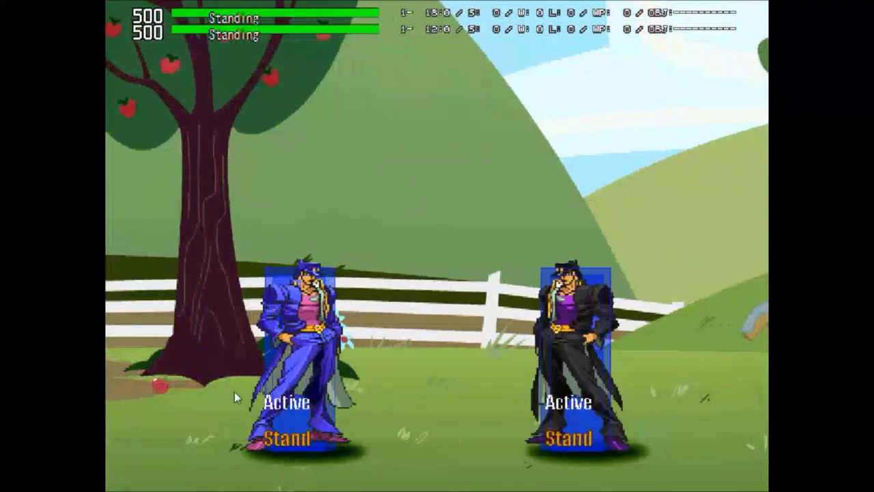
# - Test the Backward Dash and Forward Dash commands repeatedly with double back and double forward inputs
pyautogui.press('Left')
pyautogui.press('Left')
pyautogui.press('Right')
pyautogui.press('Right')
pyautogui.press('Right')
pyautogui.press('Right')
pyautogui.press('Right')
pyautogui.press('Right')
pyautogui.press('Right')
pyautogui.press('Right')
pyautogui.press('Left')
pyautogui.press('Left')
pyautogui.press('Right')
pyautogui.press('Right')
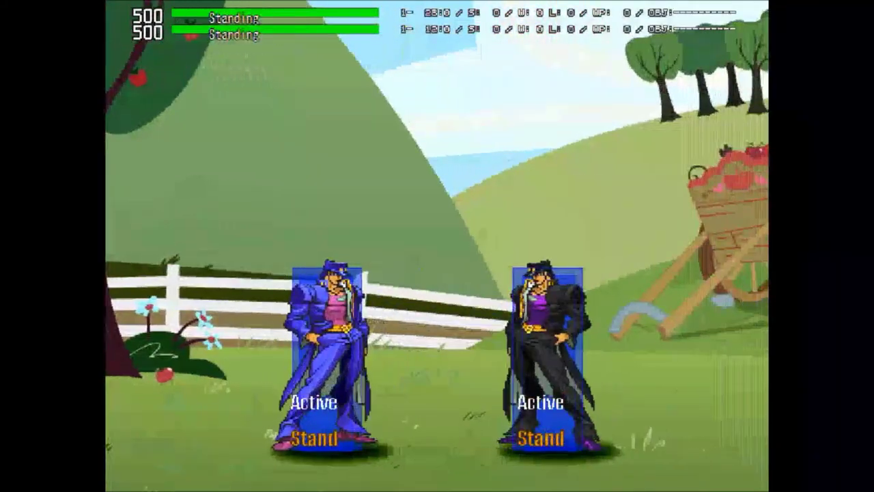
# - Dash toward the opponent, try several attacks, and retreat with a double back input
pyautogui.press('Right')
pyautogui.press('Right')
pyautogui.press('a')
pyautogui.press('z')
pyautogui.press('x')
pyautogui.press('Left')
pyautogui.press('Left')
pyautogui.press('Right')
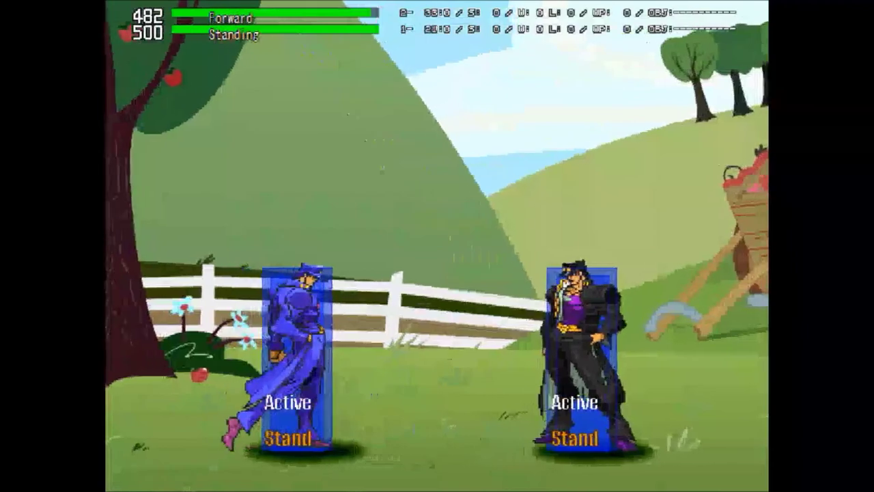
# - Cross to the opponent's other side and test the Backward Dash and jumps against the opponent's standing light kick
pyautogui.press('Right')
pyautogui.press('Right')
pyautogui.press('Up')
pyautogui.press('Right')
pyautogui.press('Right')
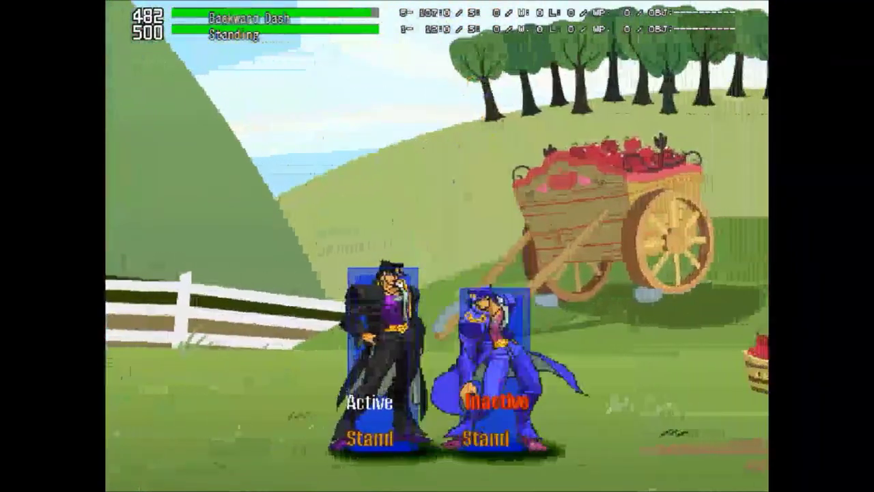
pyautogui.press('Up')
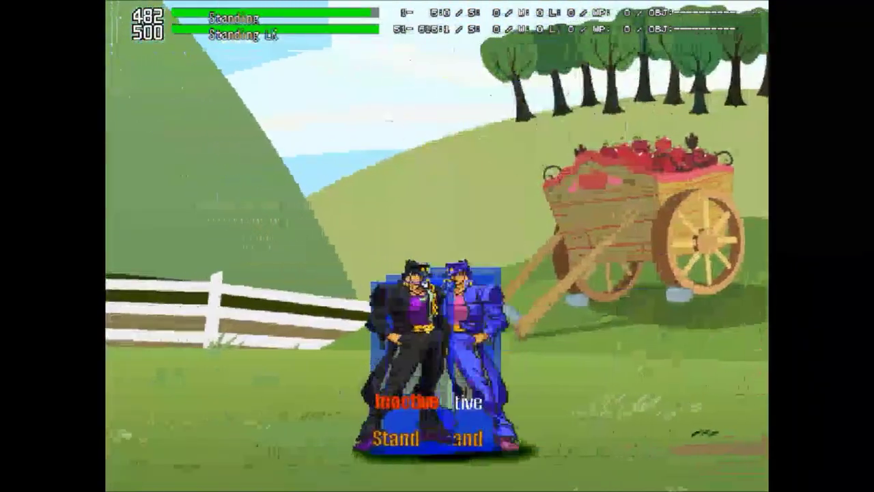
pyautogui.press('Up')
pyautogui.press('Up')
pyautogui.press('Right')
pyautogui.press('Right')
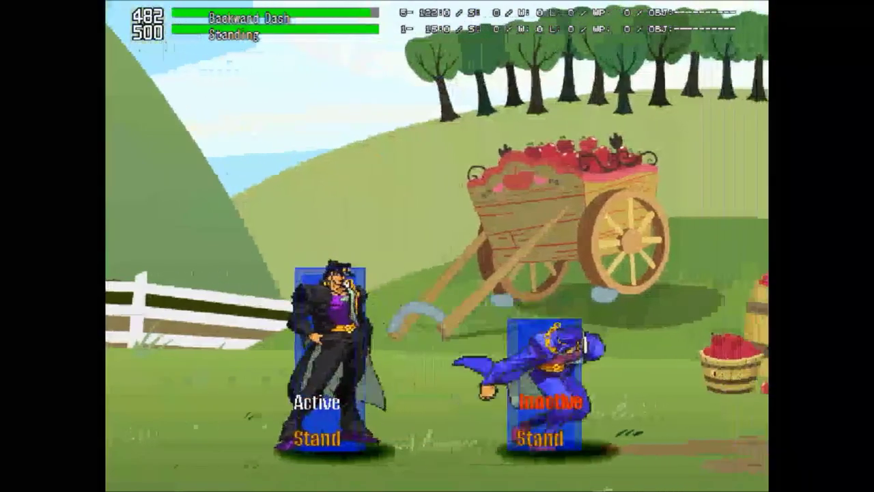
pyautogui.press('Up')
pyautogui.press('z')
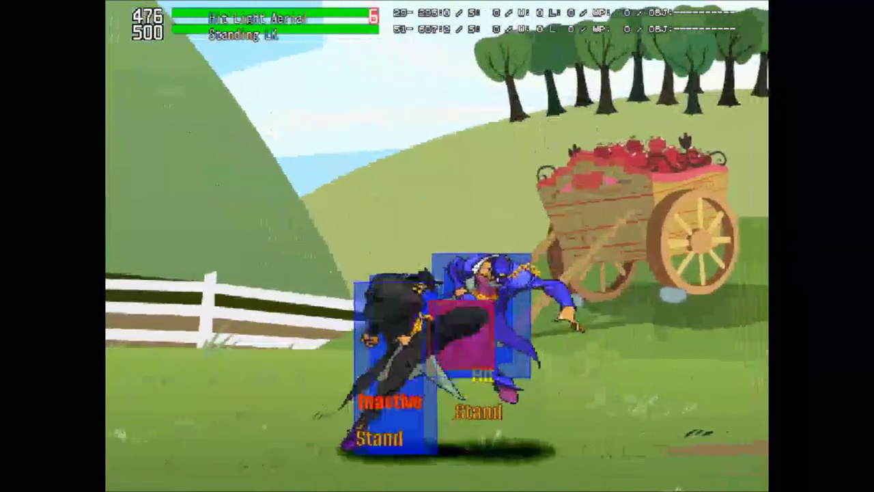
# - Alternate Backward Dash and Forward Dash while Jotaro faces left to test both commands from the reversed side
pyautogui.press('Left')
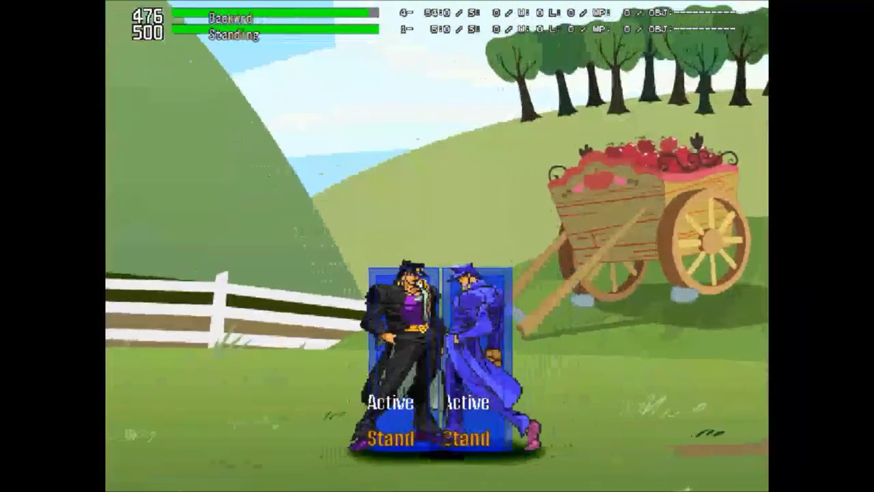
pyautogui.press('Right')
pyautogui.press('Right')
pyautogui.press('Right')
pyautogui.press('Right')
pyautogui.press('Left')
pyautogui.press('Left')
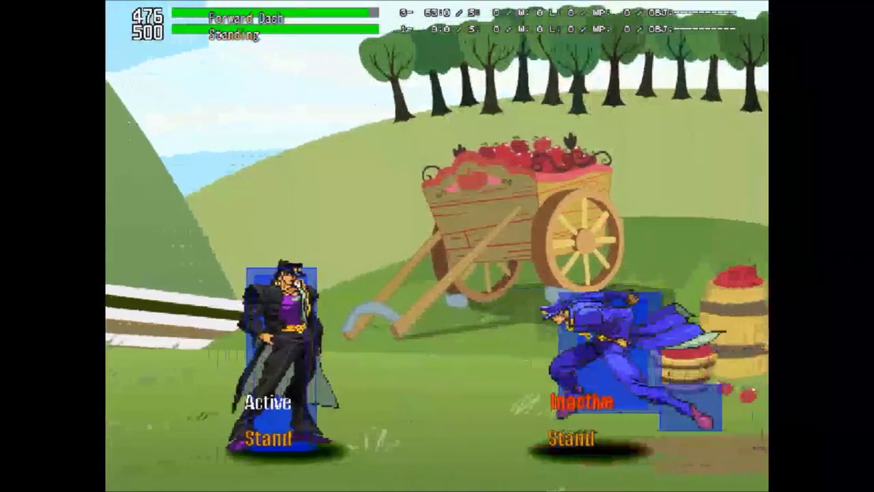
pyautogui.press('Left')
pyautogui.press('Left')
pyautogui.press('Left')
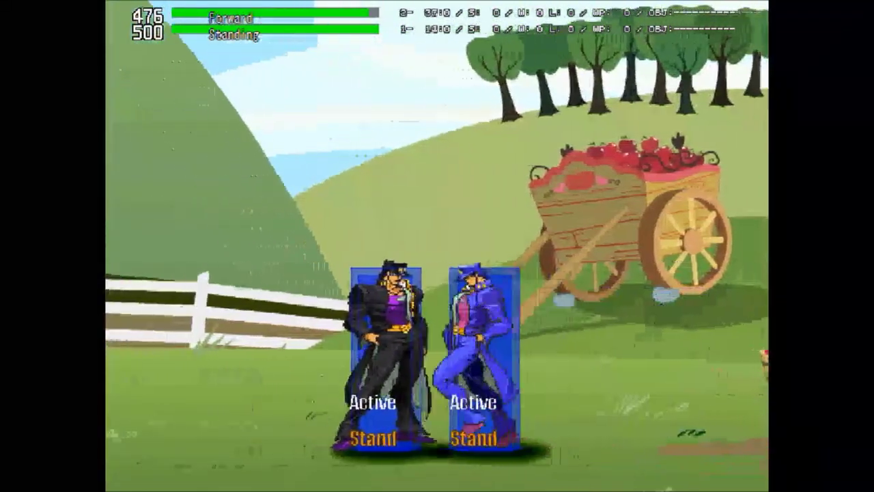
pyautogui.press('Right')
pyautogui.press('Right')
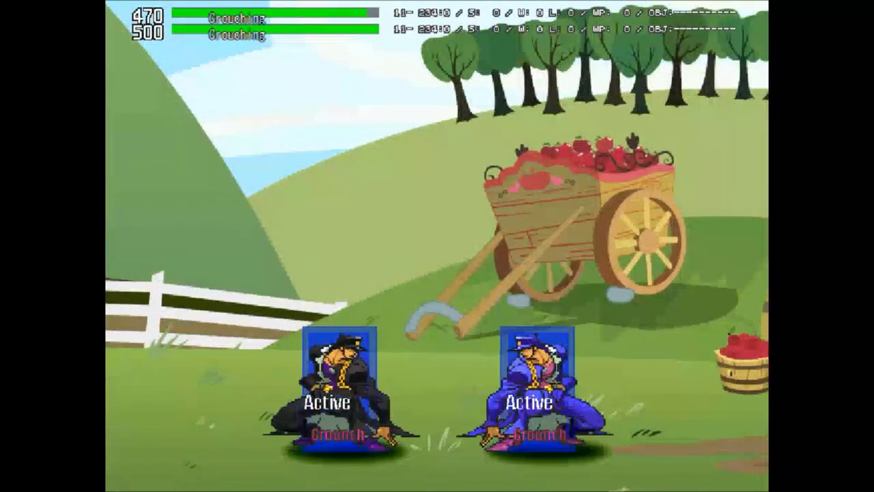
# - Dash in close to the opponent and retreat again to test dash spacing between exchanges
pyautogui.press('Left')
pyautogui.press('Left')
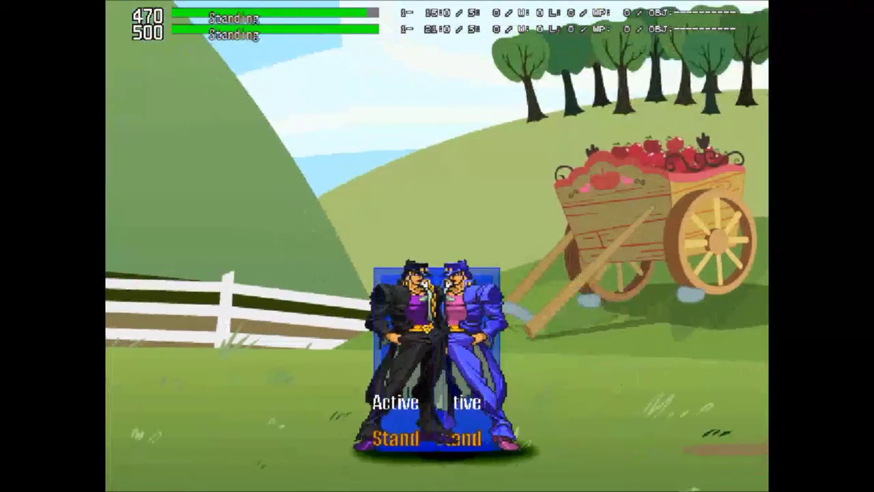
pyautogui.press('Right')
pyautogui.press('Right')
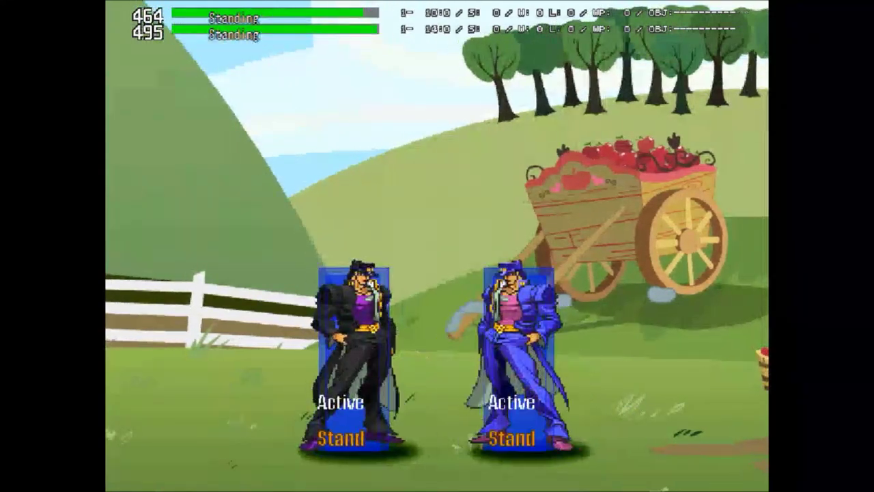
pyautogui.press('Right')
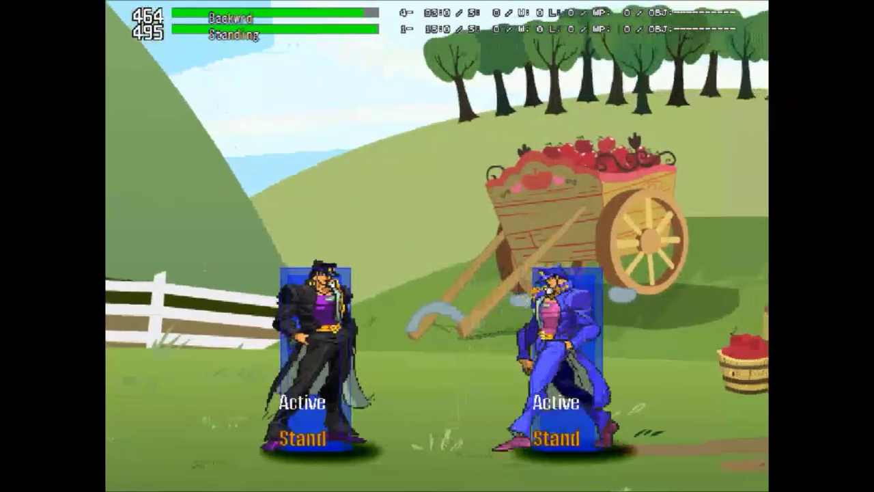
# - Test moving from a Forward Dash into jumping light attacks, and end in a crouch
pyautogui.press('Left')
pyautogui.press('Left')
pyautogui.press('a')
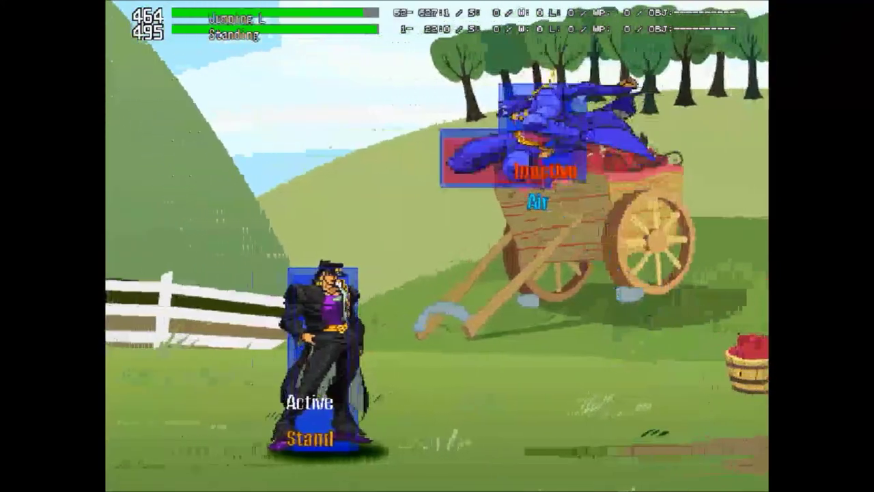
pyautogui.hotkey('Up', 'Right')
pyautogui.press('a')
pyautogui.press('Down')
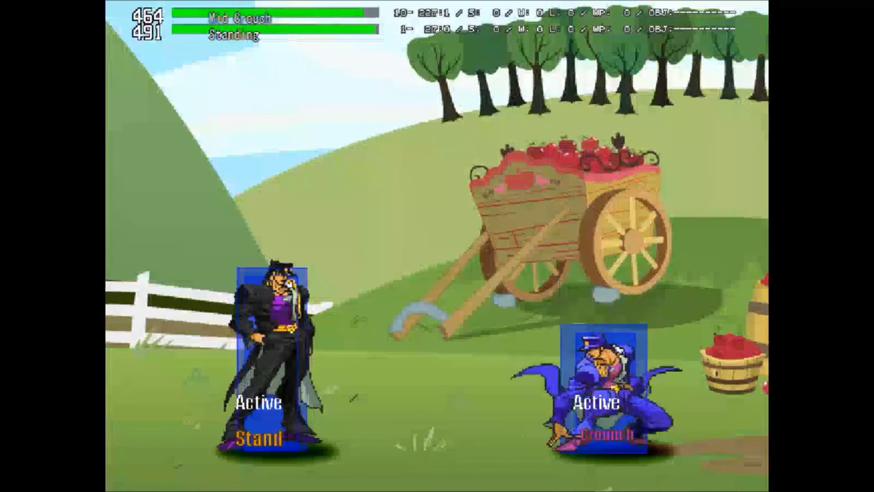
# - Jump in with a light attack and follow up with crouching light punches on the opponent
pyautogui.hotkey('Up', 'Left')
pyautogui.press('a')
pyautogui.hotkey('Down', 'a')
pyautogui.press('Down')
pyautogui.press('a')
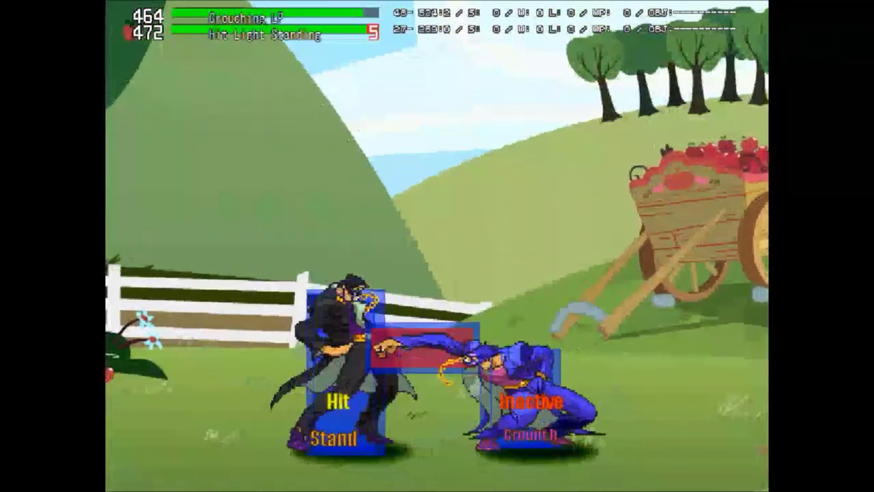